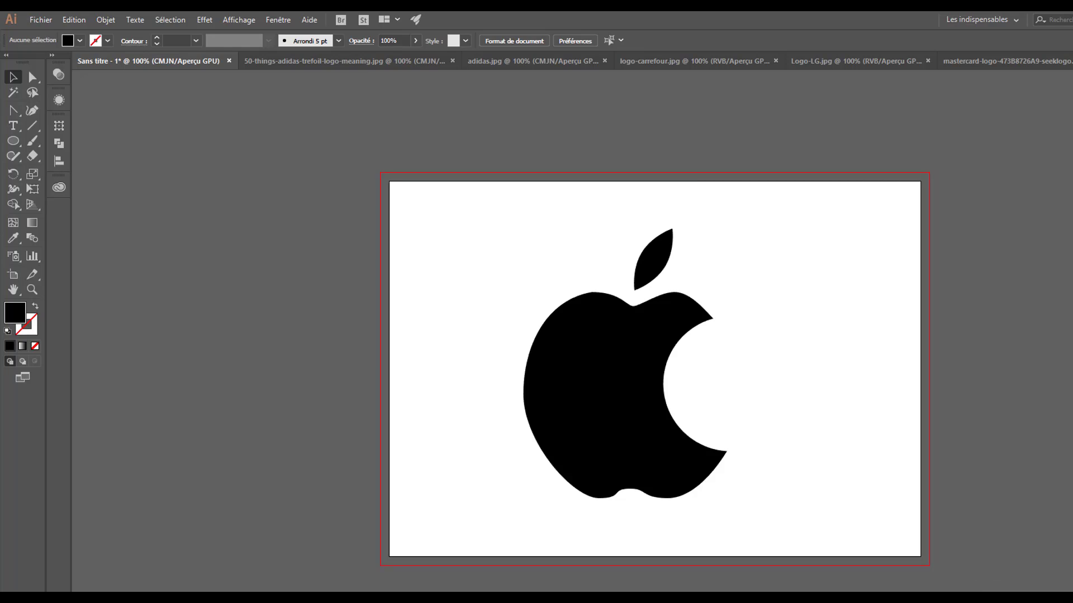
click(13, 205)
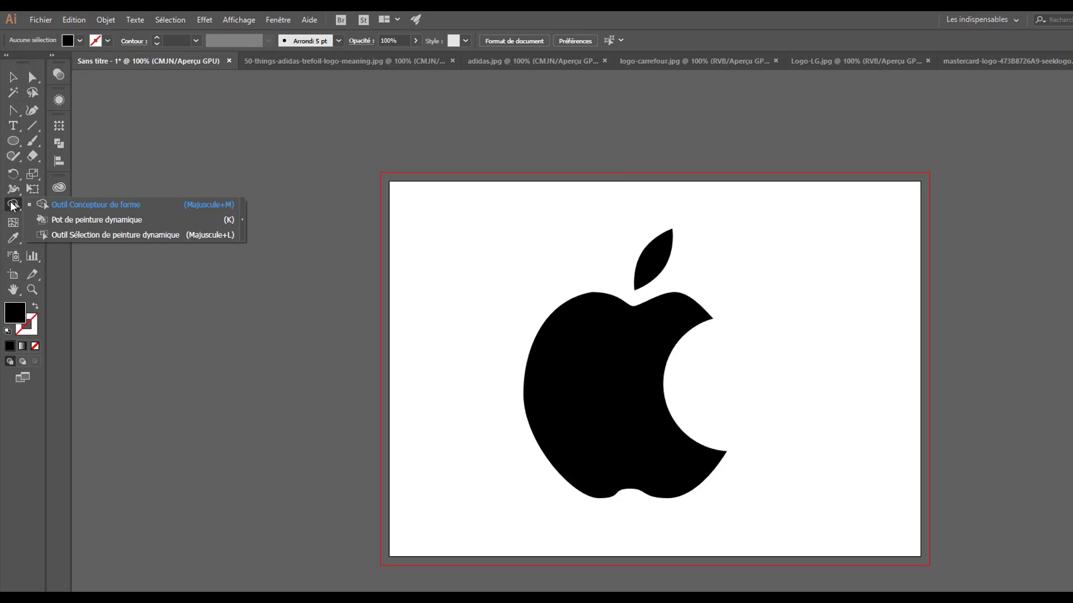
click(216, 390)
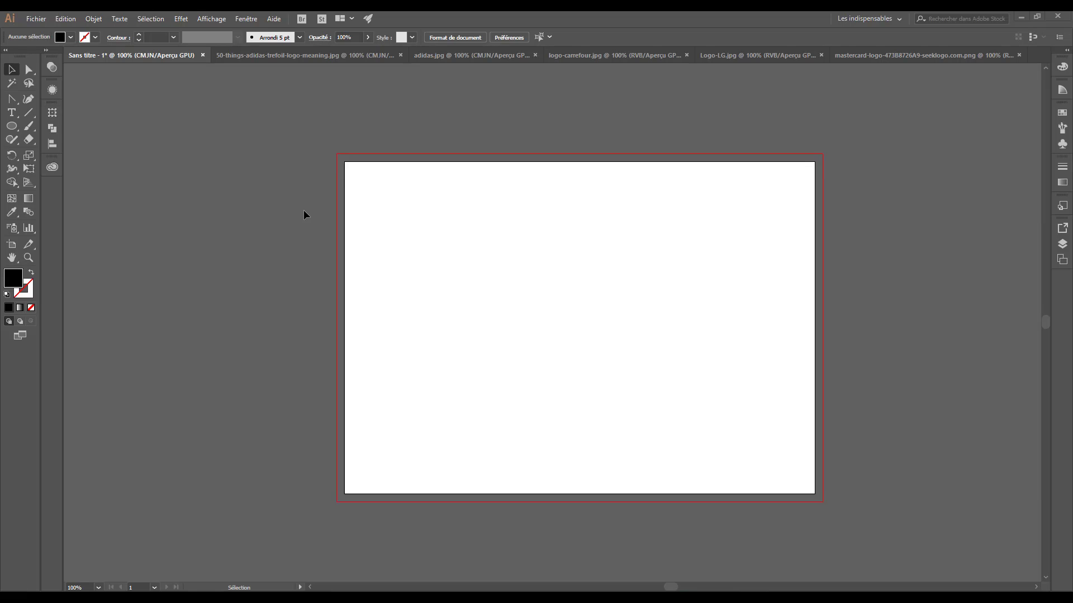
Step: Draw a square about 149 mm per side on the left half of the artboard and fill it with blue
click(12, 126)
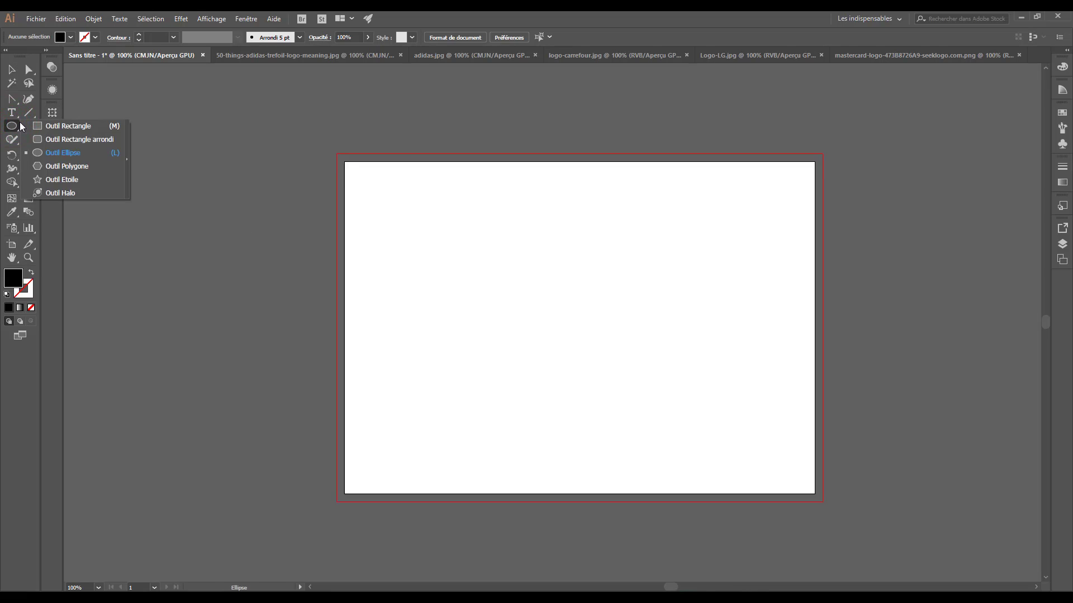
click(45, 127)
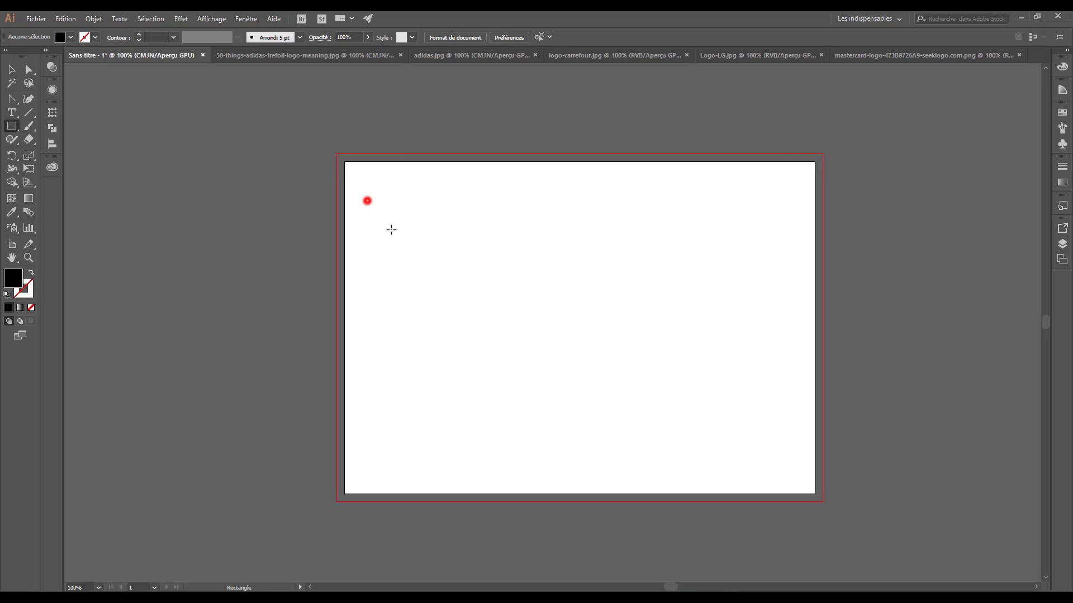
drag(391, 229, 604, 436)
click(12, 127)
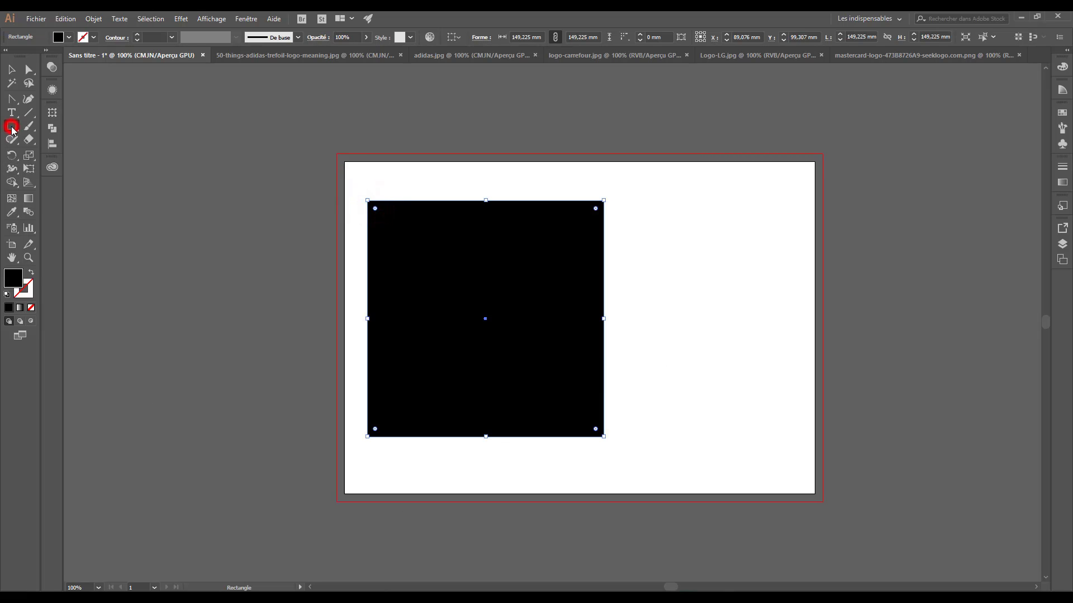
click(74, 166)
click(1062, 67)
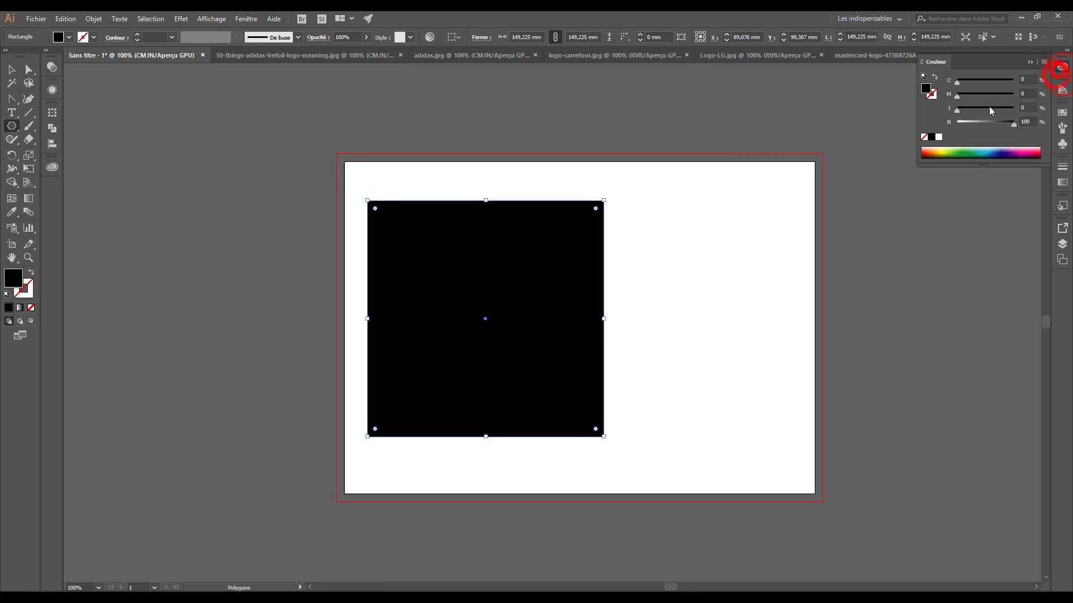
click(983, 152)
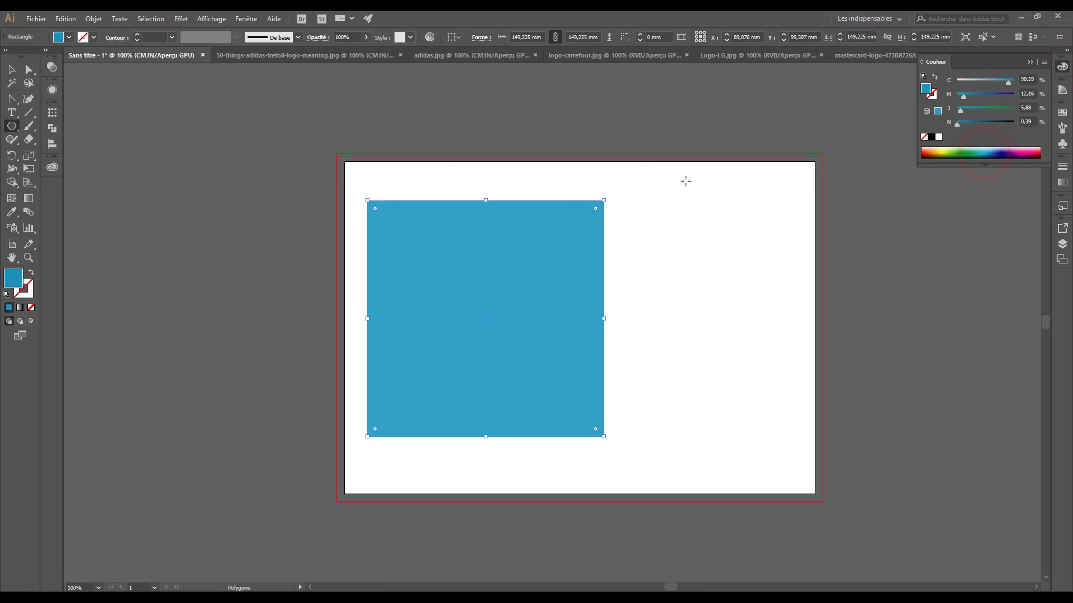
Step: Draw a hexagon about 154 by 172 mm, darken its blue fill to 63% black, and overlap it with the square's upper-right corner
drag(687, 189, 569, 246)
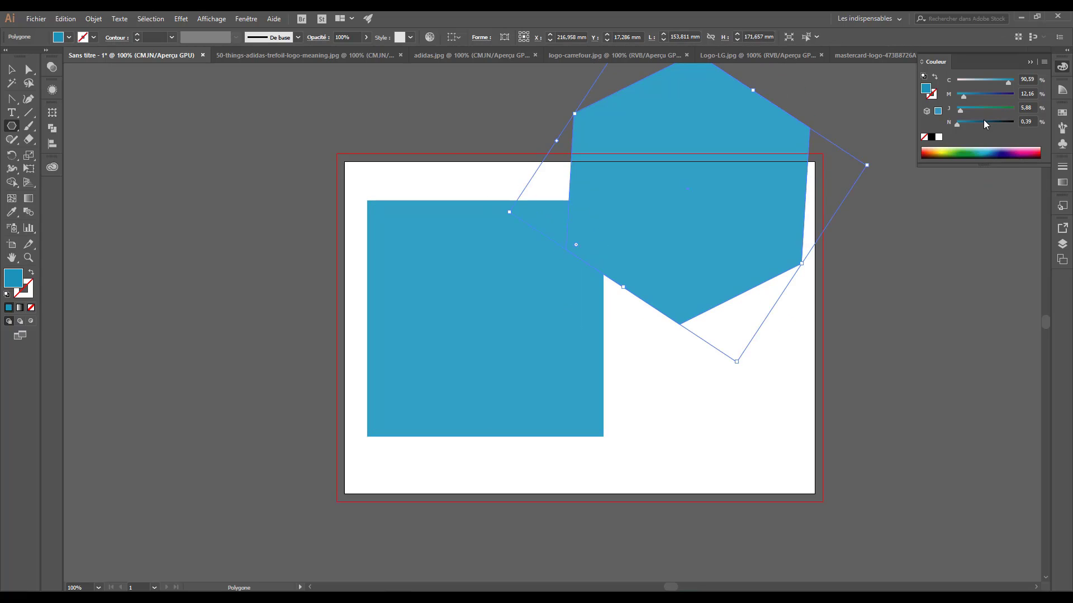
drag(986, 124, 992, 123)
click(10, 68)
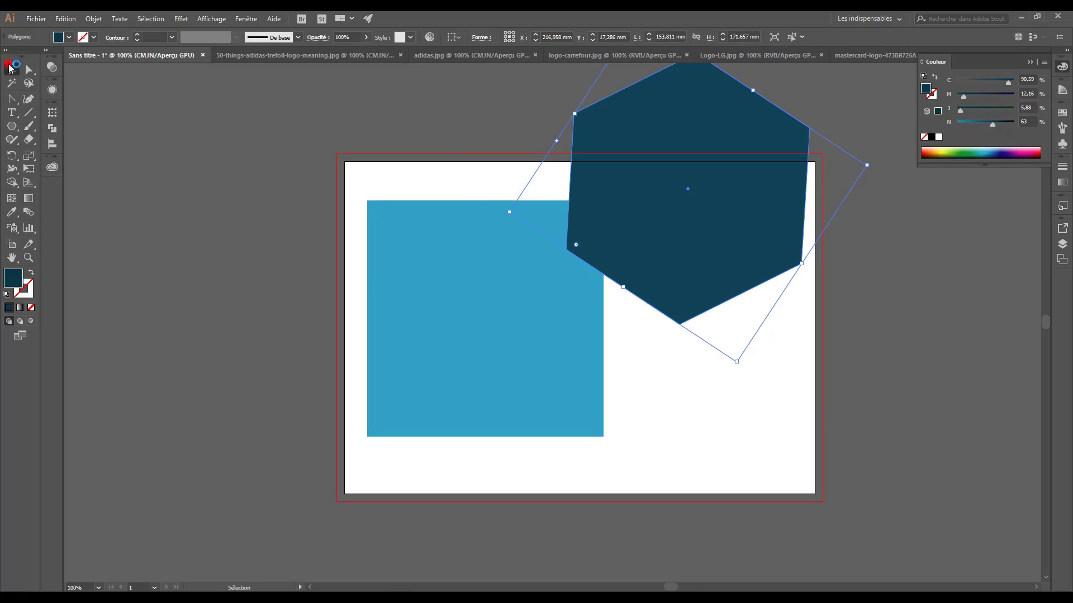
drag(696, 246, 630, 295)
click(763, 402)
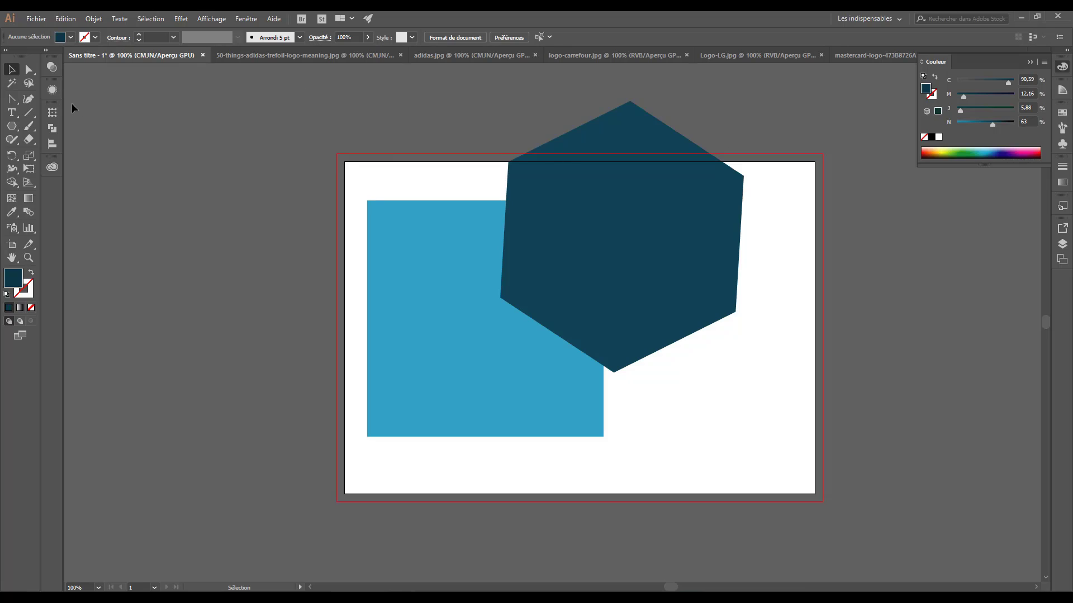
Step: Draw a circle about 80 mm wide with a dark burgundy fill, overlapping the square's upper-left corner
drag(11, 126, 56, 153)
drag(273, 174, 398, 301)
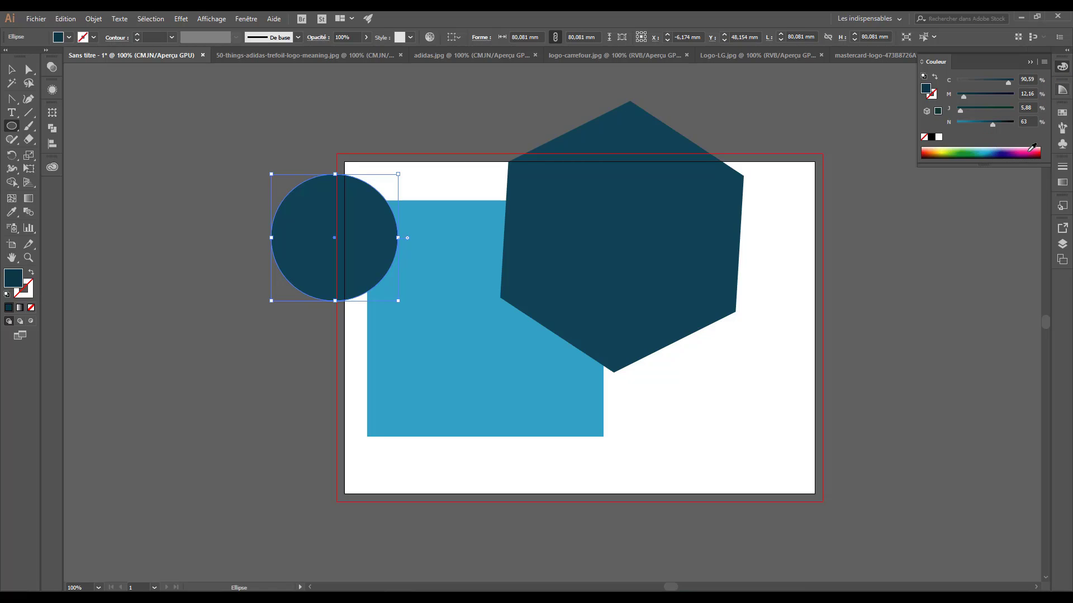
click(1032, 149)
click(12, 69)
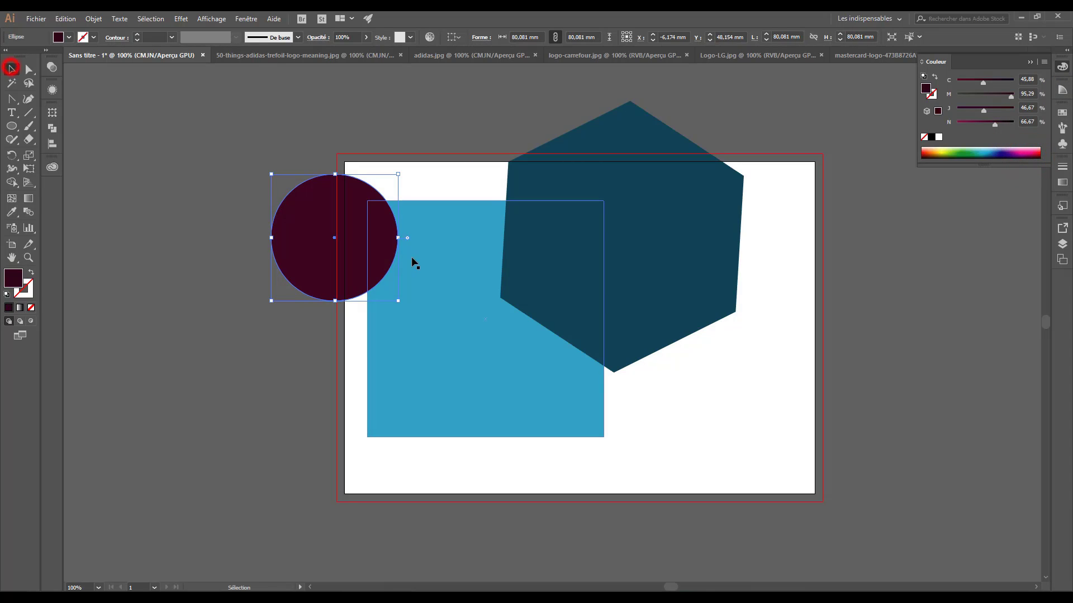
drag(364, 258, 387, 243)
click(81, 229)
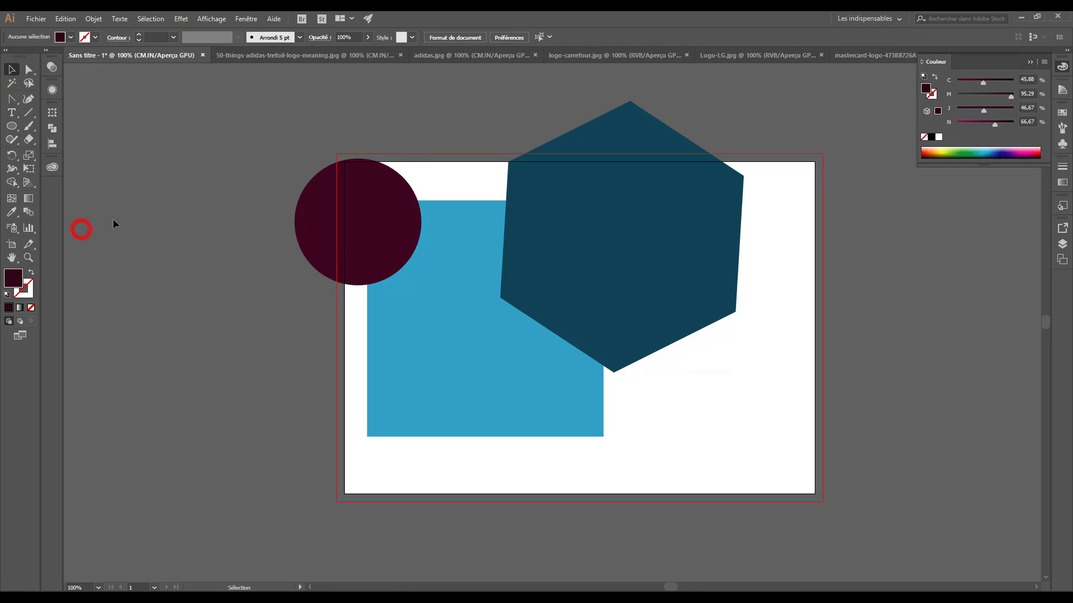
Step: Select the circle, square and hexagon one by one, and finally all three together
click(412, 240)
click(514, 425)
click(619, 251)
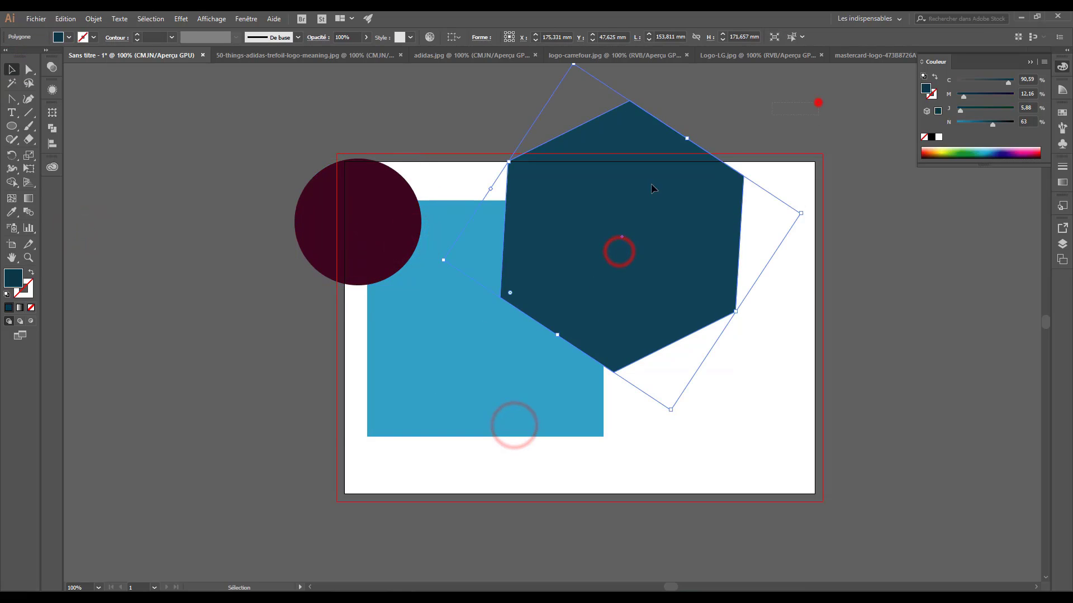
drag(818, 102, 1, 553)
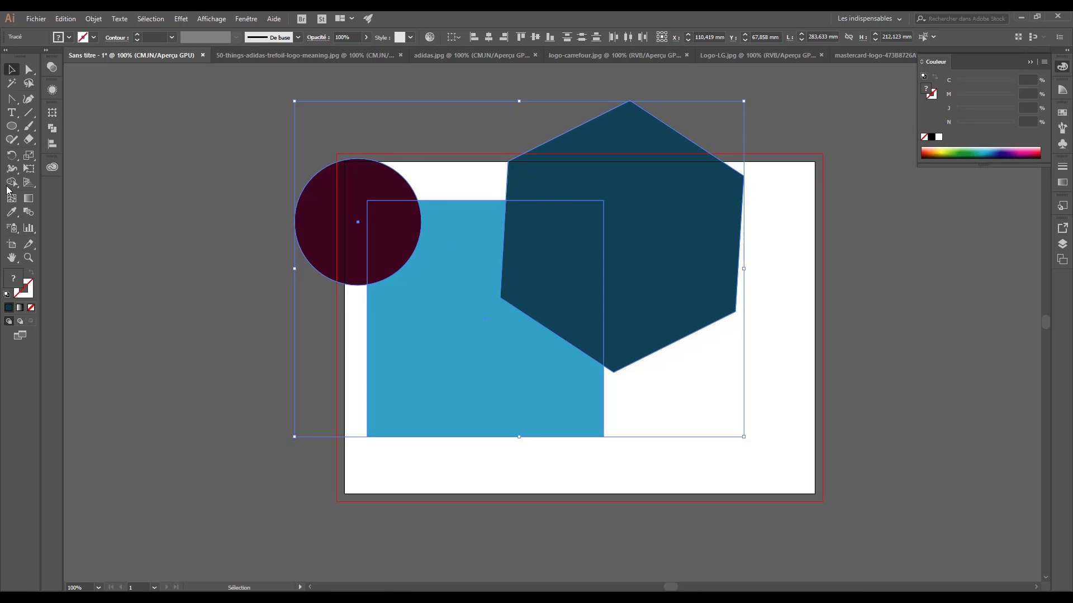
Step: Divide the overlapping square and hexagon with the Pathfinder Divide operation
click(52, 142)
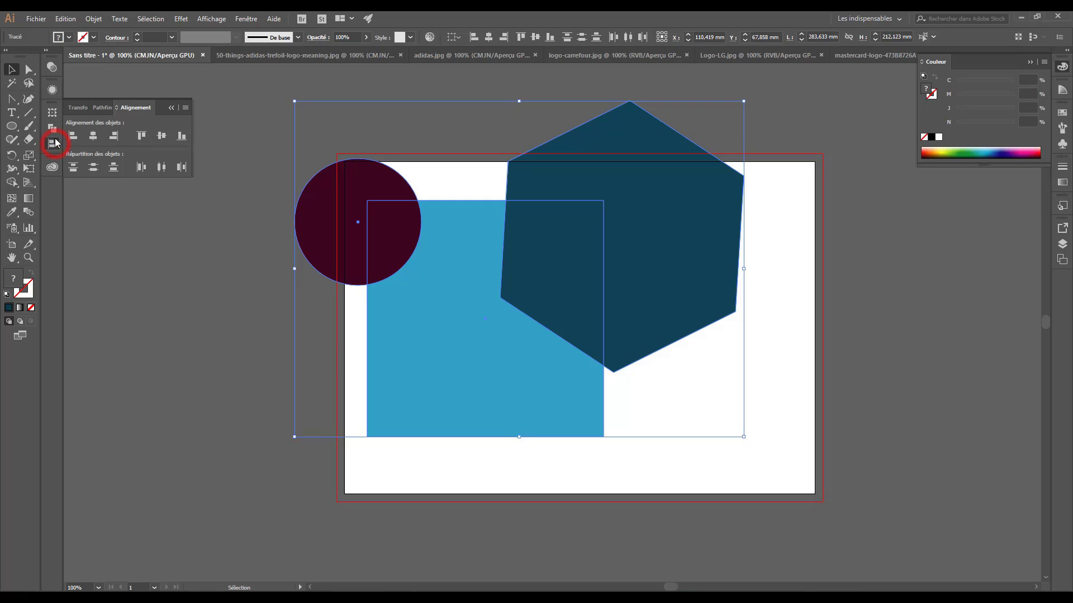
click(53, 130)
click(479, 101)
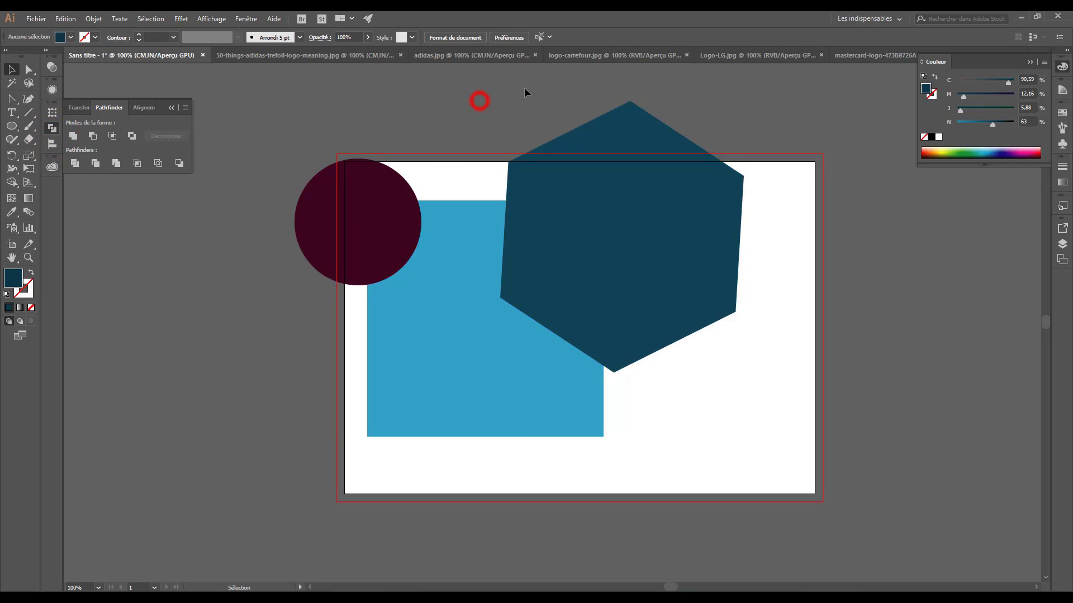
drag(539, 100, 491, 353)
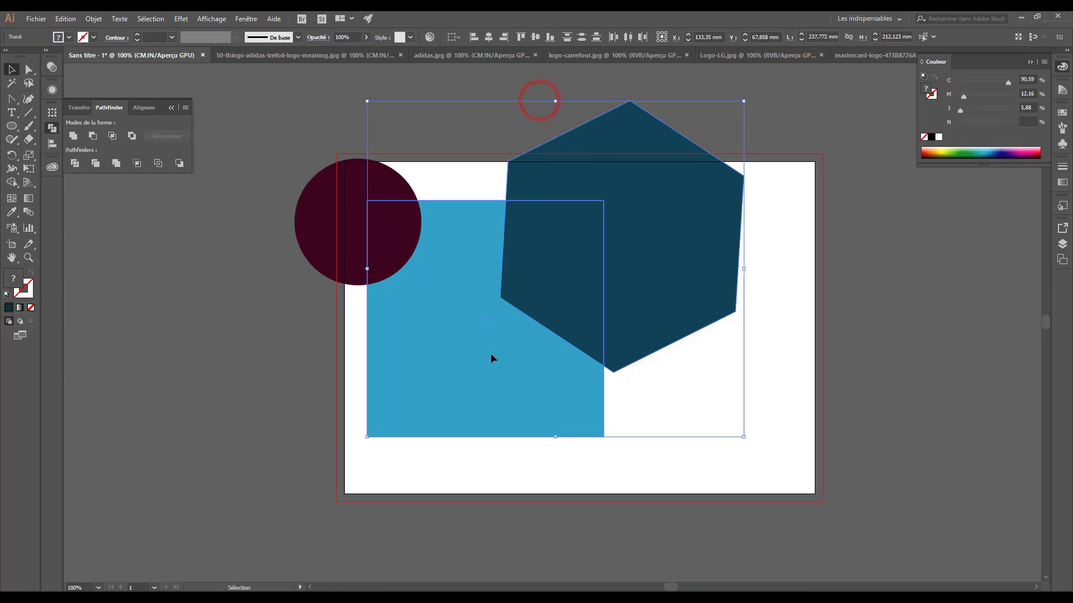
click(75, 166)
Step: Directly select the individual pieces of the divided square and hexagon to examine how they were cut
click(173, 288)
click(559, 255)
click(30, 69)
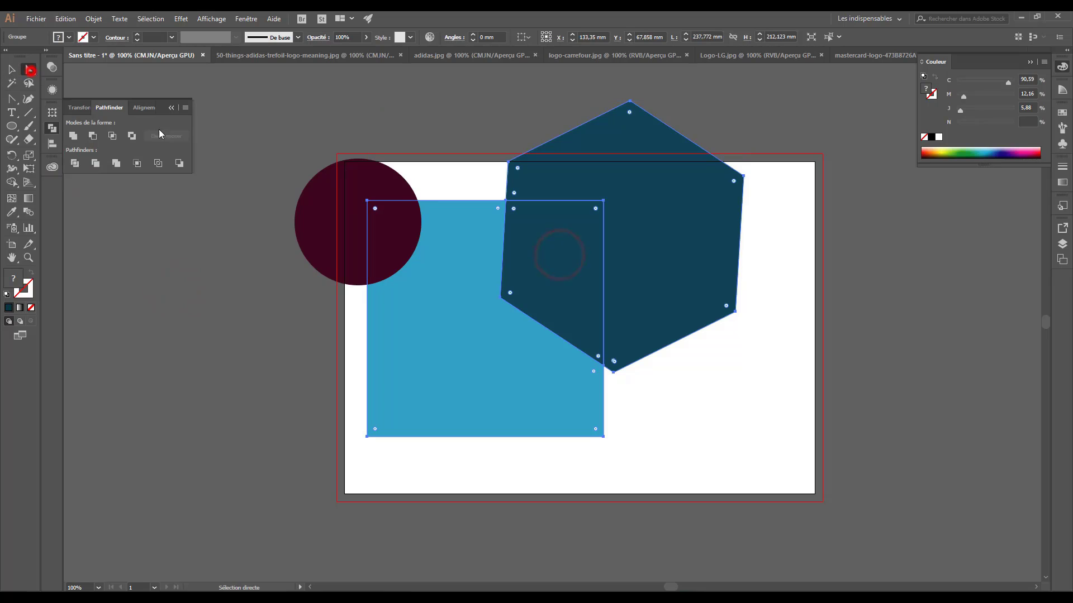
click(460, 133)
click(542, 235)
click(471, 213)
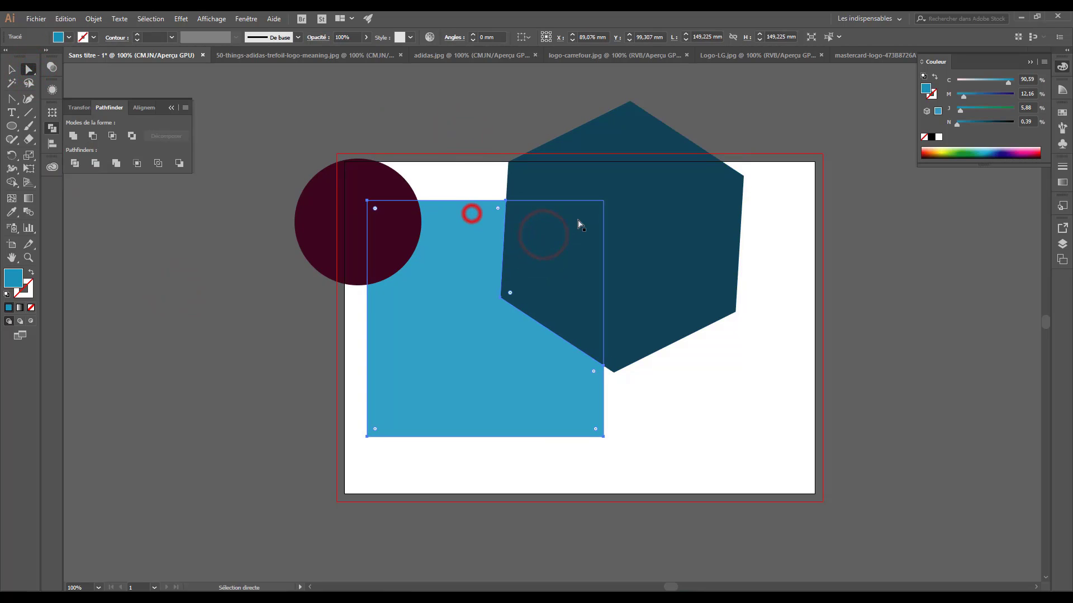
click(577, 220)
Step: Undo the Pathfinder division and check the square and hexagon by selecting them
click(387, 245)
click(494, 301)
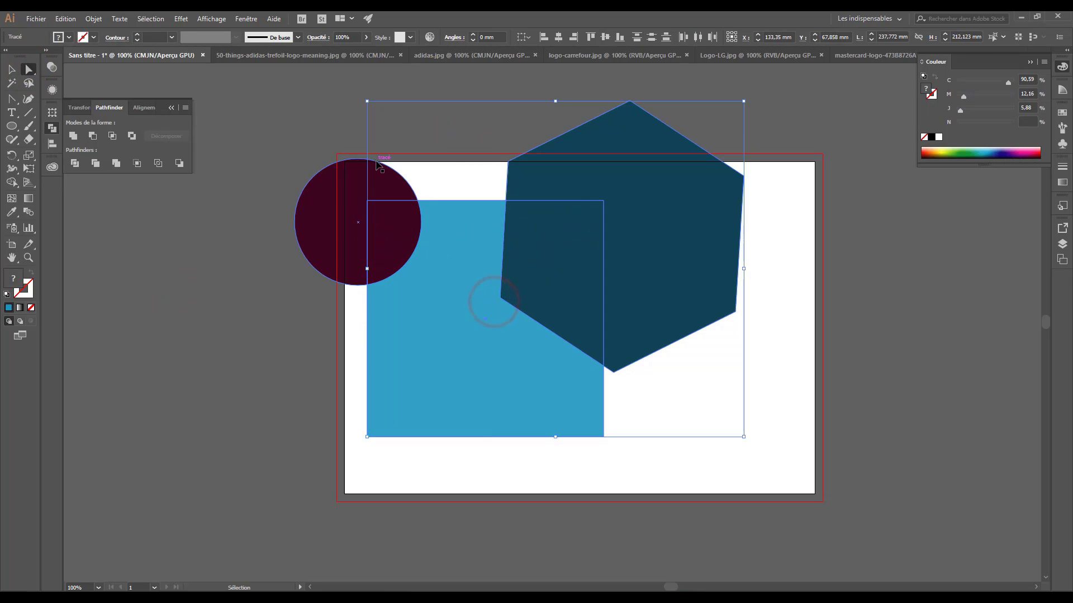
click(219, 317)
click(537, 277)
click(451, 303)
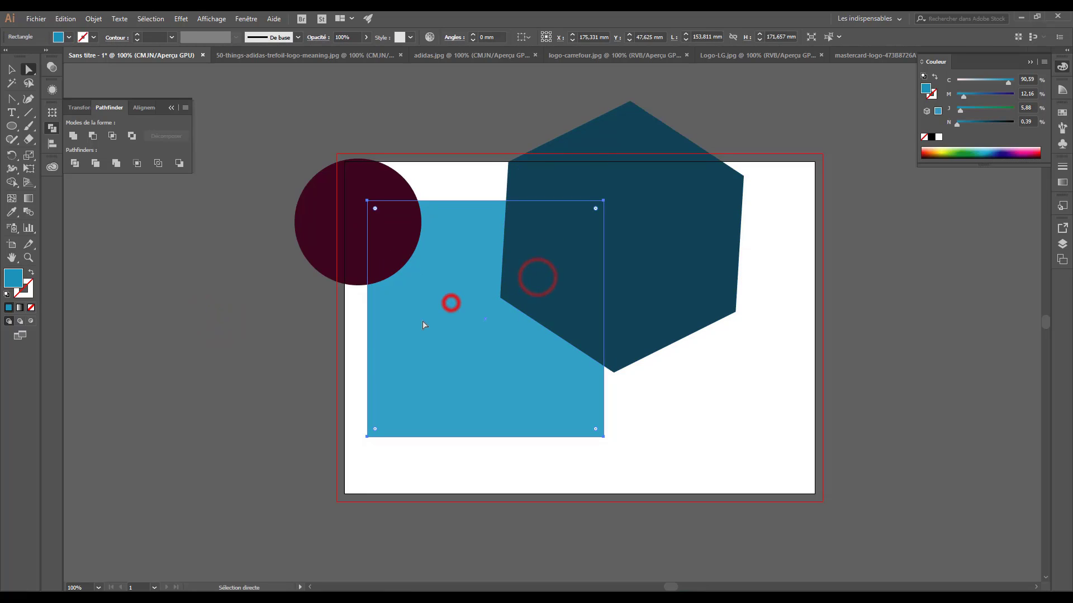
Step: Move the burgundy circle slightly down and away from the square, to about X -6.2 mm, Y 48.2 mm
drag(589, 86, 218, 473)
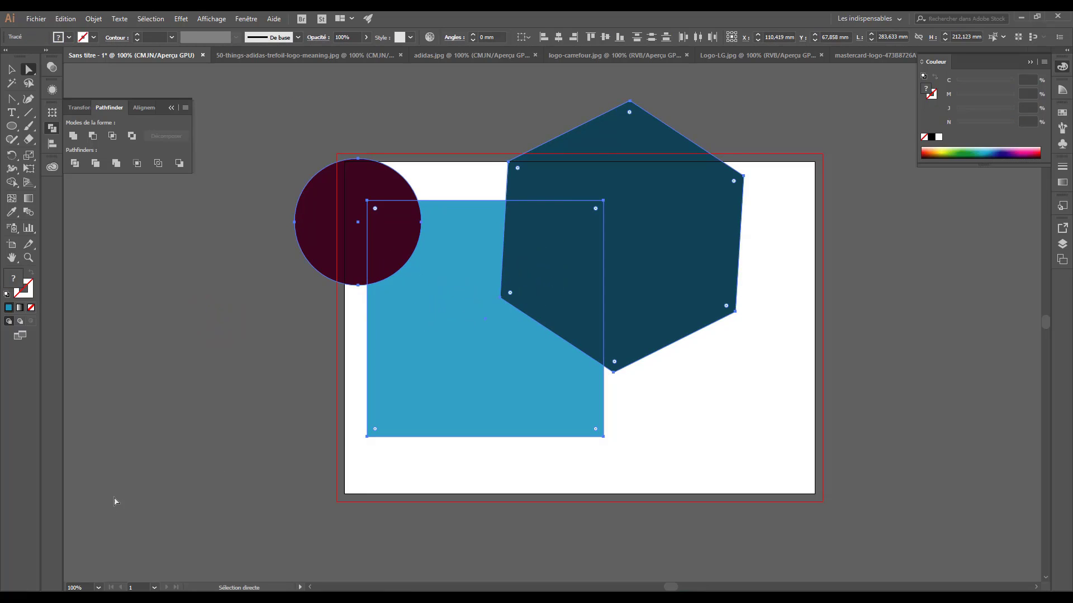
drag(292, 244, 268, 259)
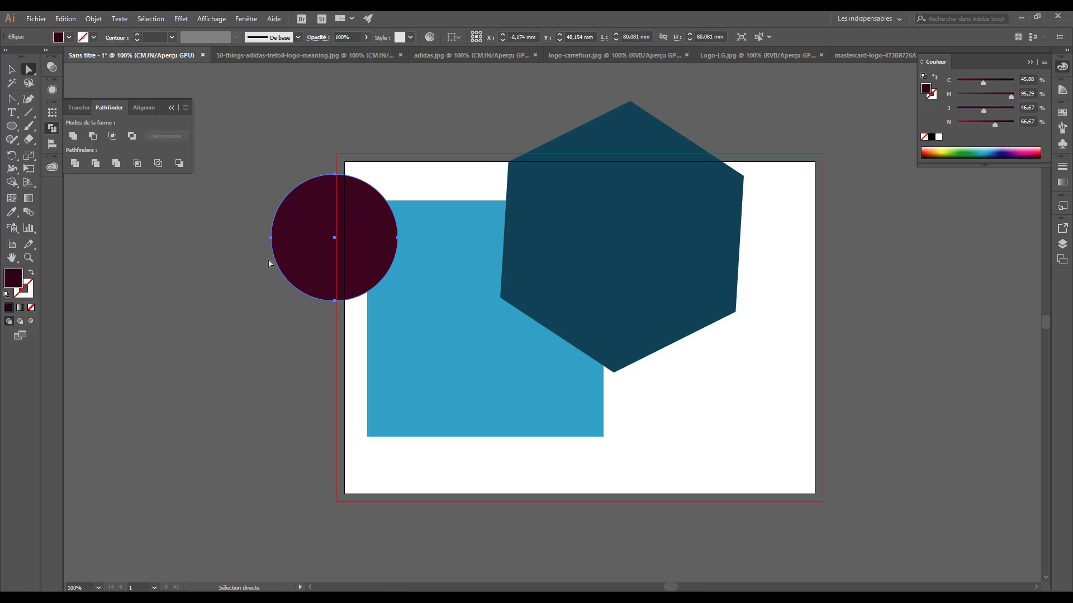
click(232, 267)
Step: Select all three shapes and use Shape Builder to turn the square and hexagon's overlap into a separate green shape
key(ctrl+a)
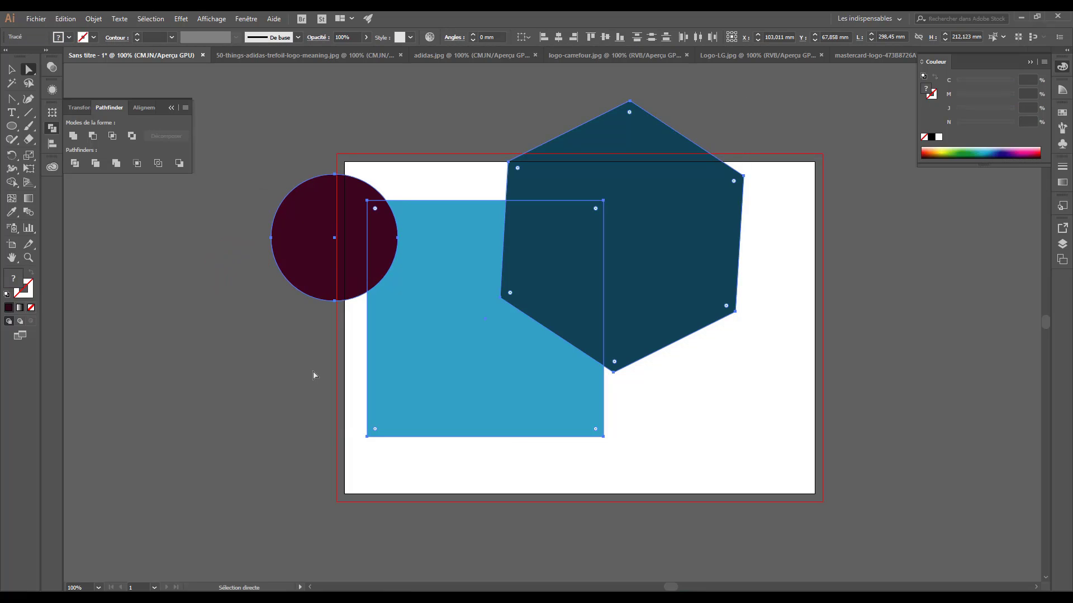
click(11, 184)
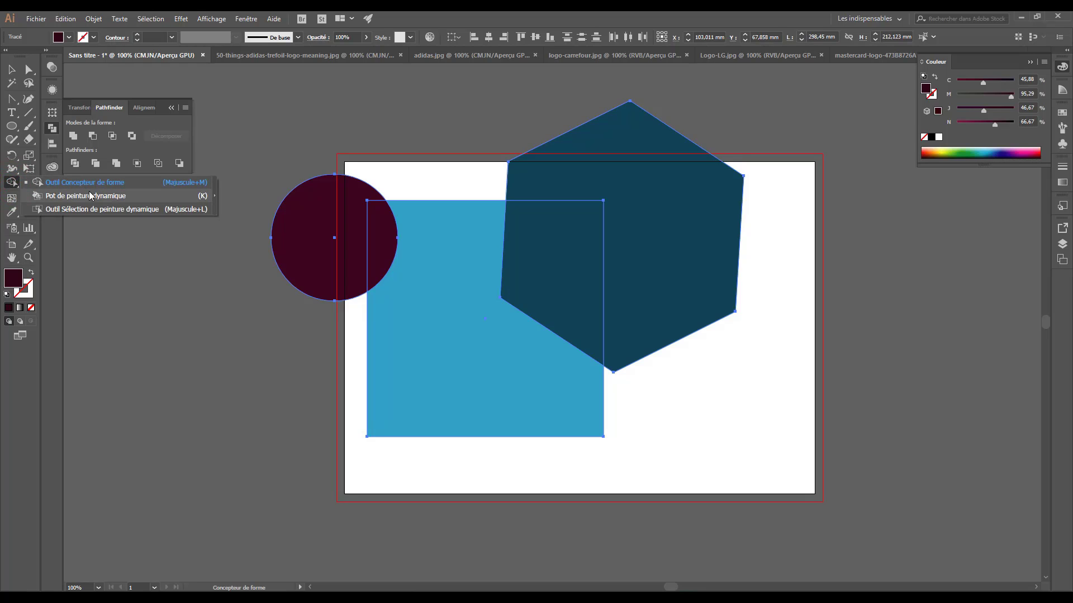
click(102, 186)
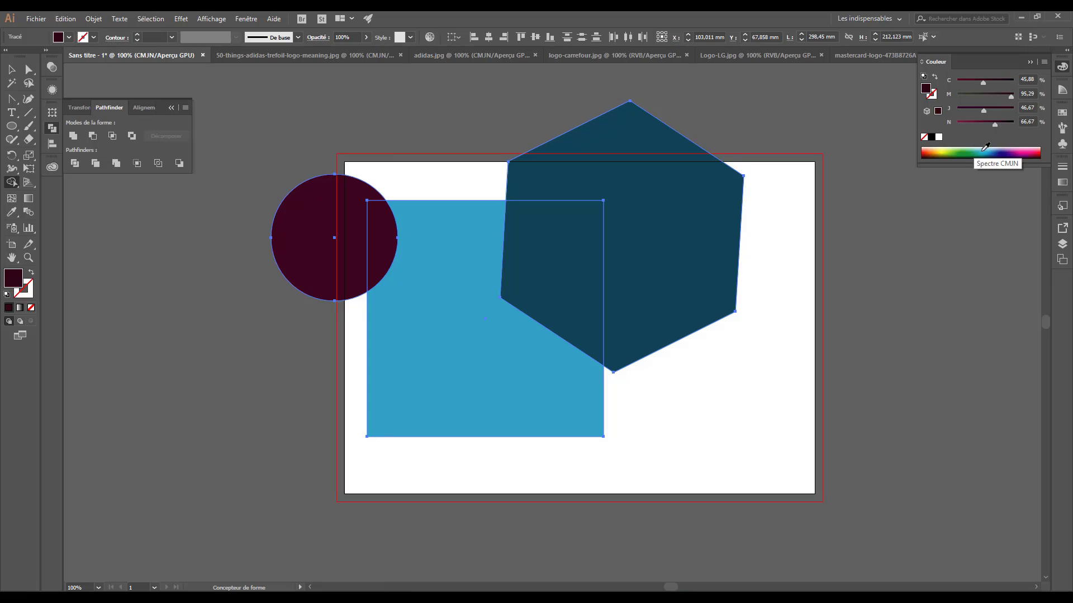
click(968, 151)
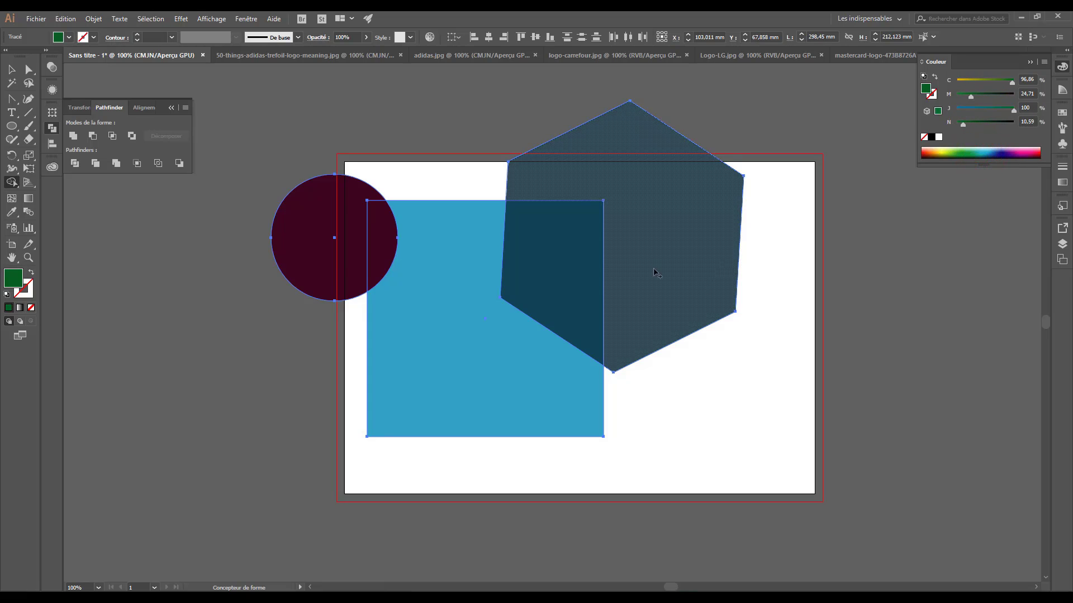
click(559, 269)
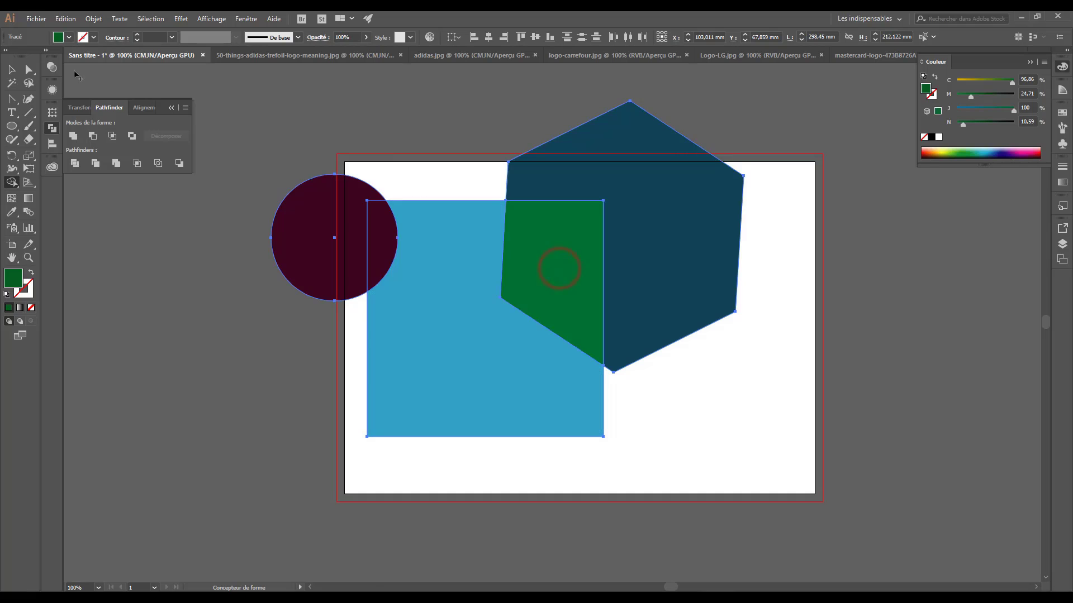
click(29, 72)
click(215, 381)
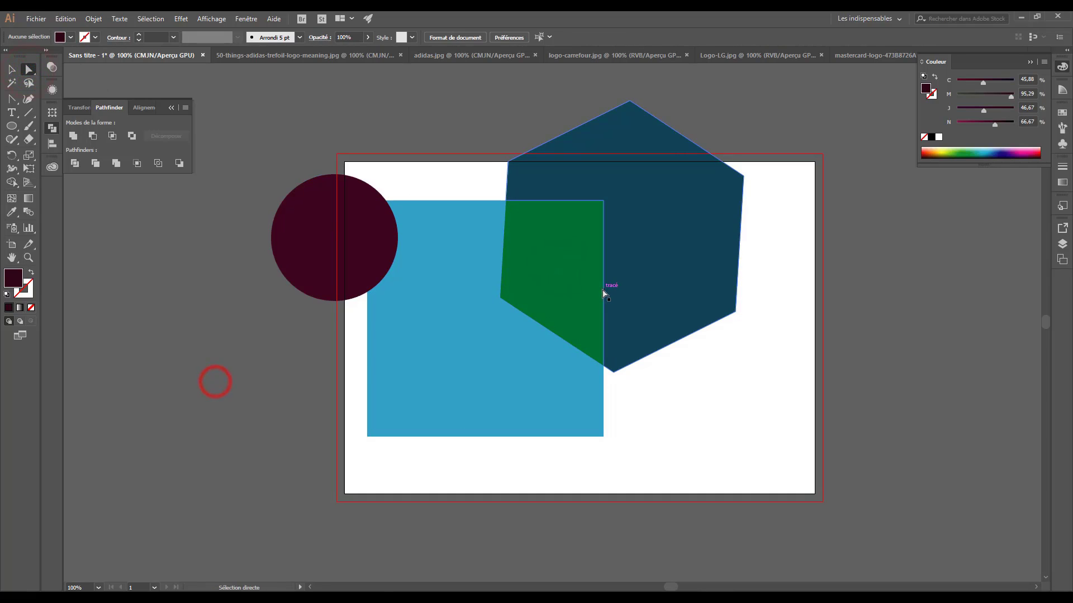
Step: Try moving the green overlap piece down and away from the square and hexagon, and undo the move
click(555, 258)
drag(844, 386, 844, 386)
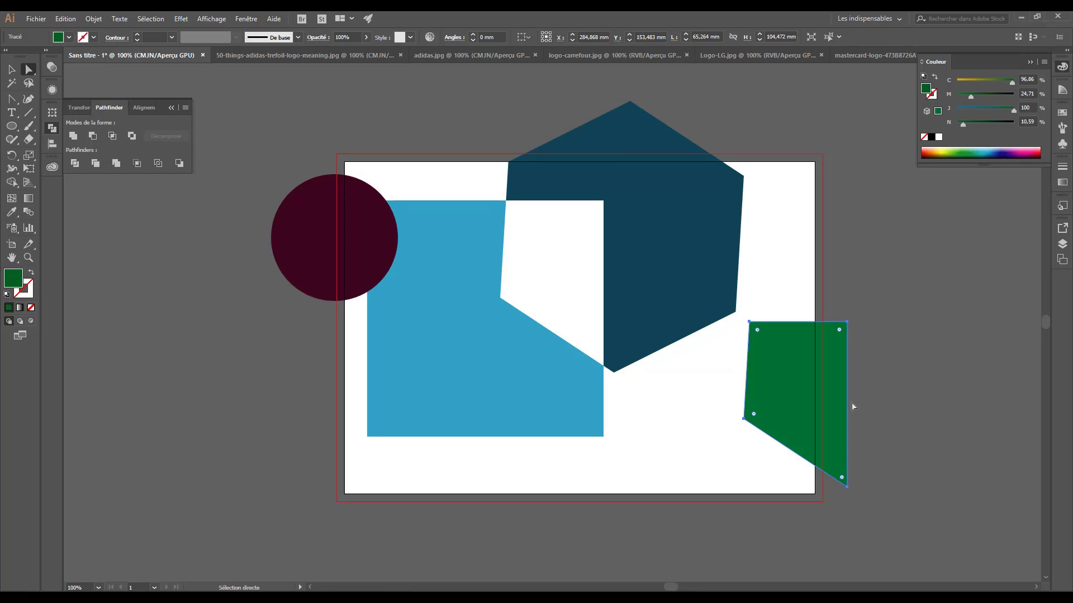
key(ctrl+z)
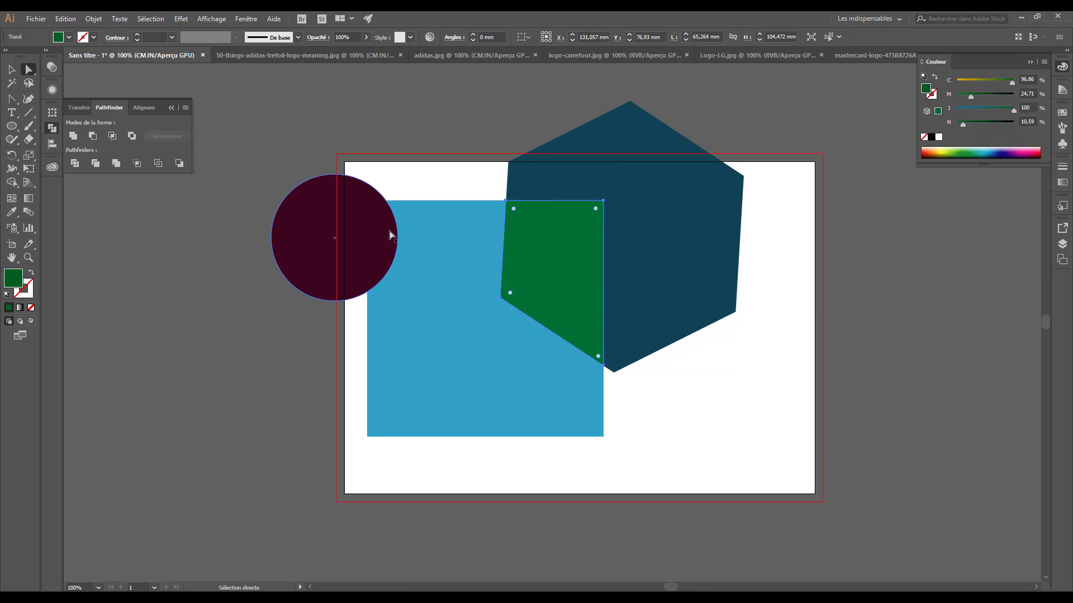
click(389, 231)
click(203, 342)
click(11, 182)
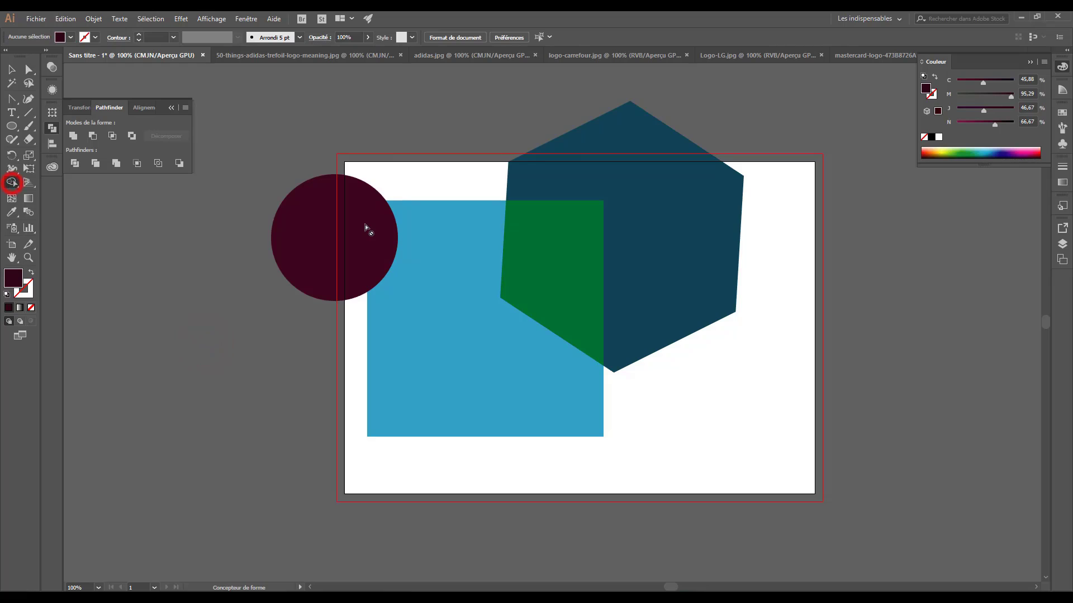
key(ctrl+a)
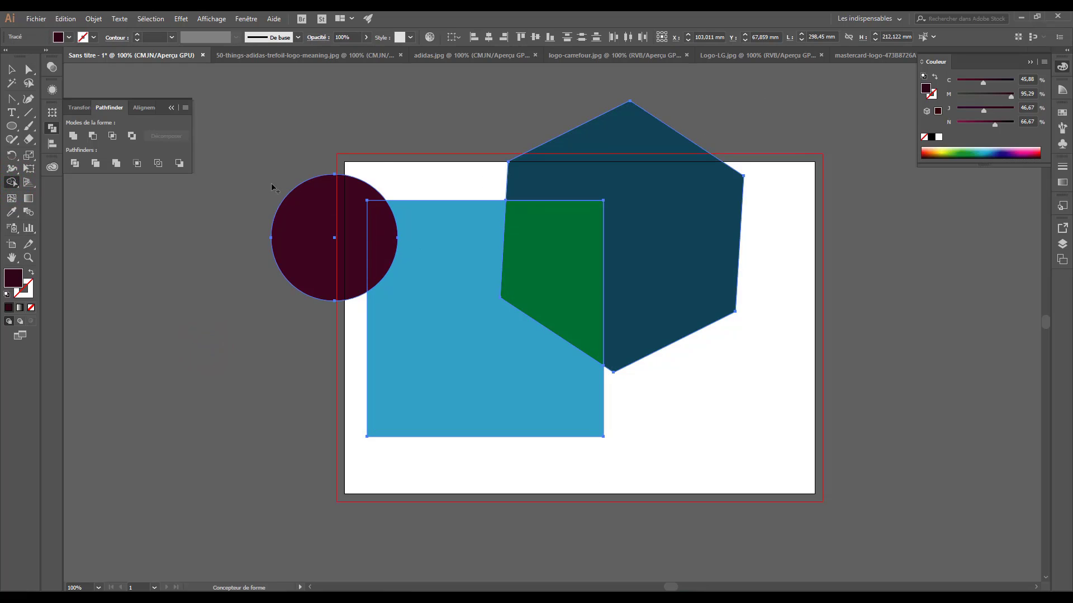
key(a)
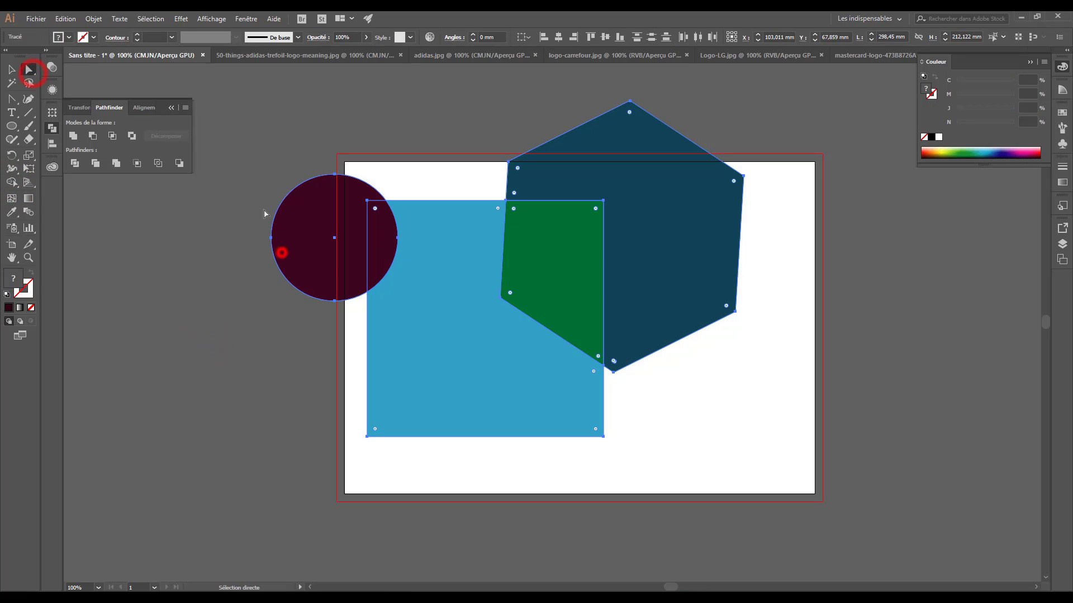
click(269, 132)
drag(233, 129, 805, 370)
key(ctrl)
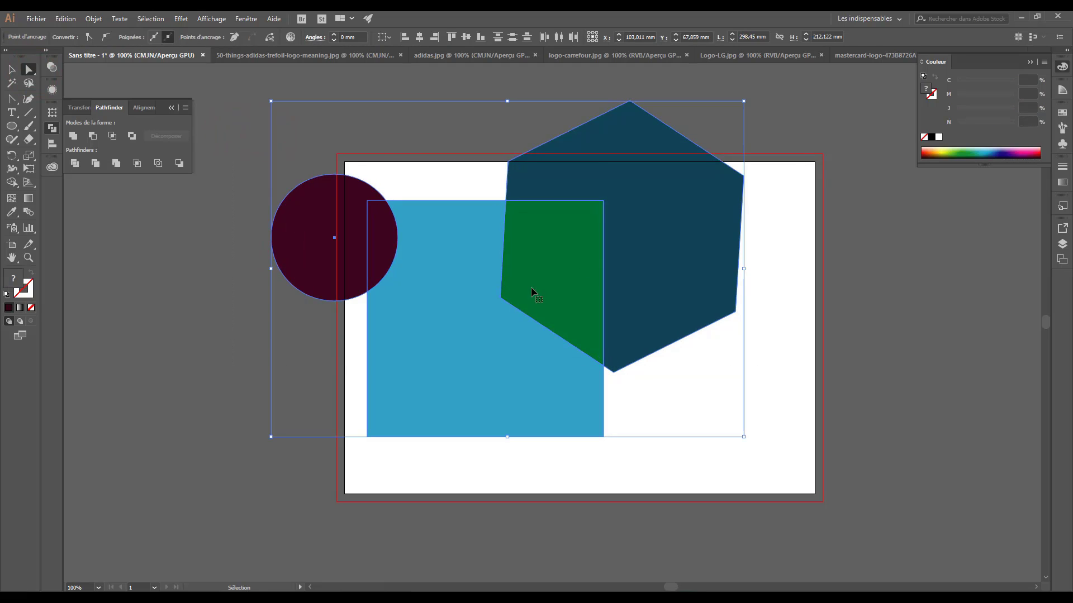
click(227, 296)
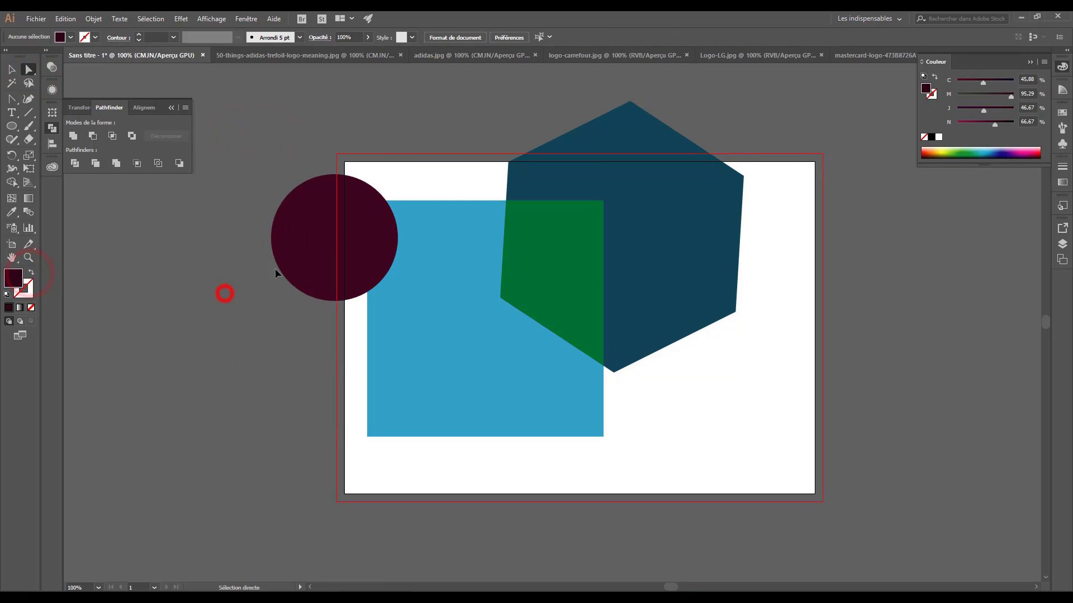
Step: Turn the circle, square, green overlap piece and hexagon into outlines by swapping each shape's fill and stroke
click(354, 224)
click(32, 272)
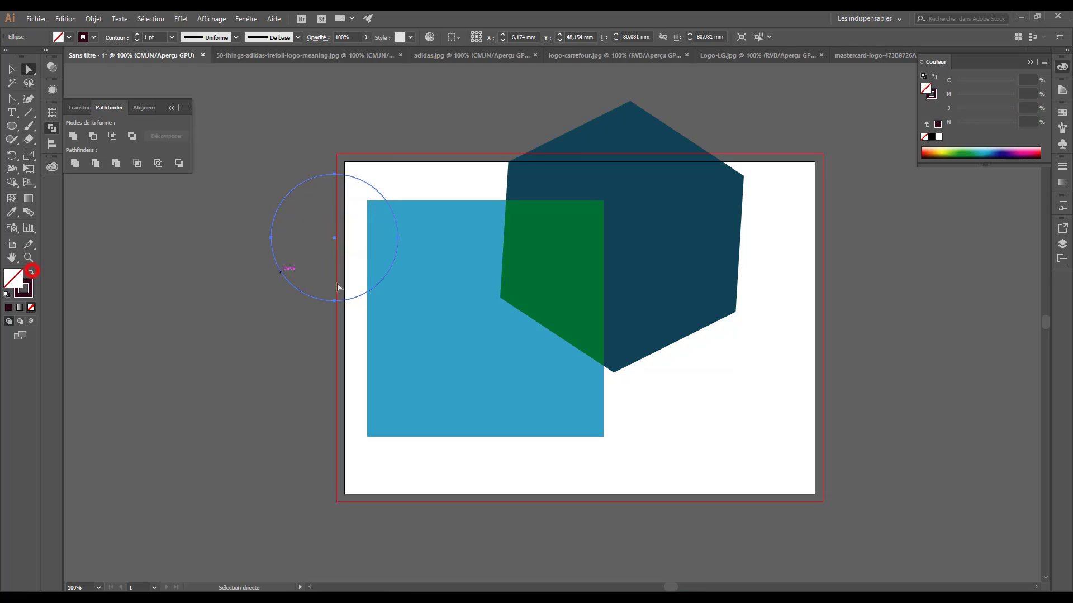
click(404, 319)
click(34, 273)
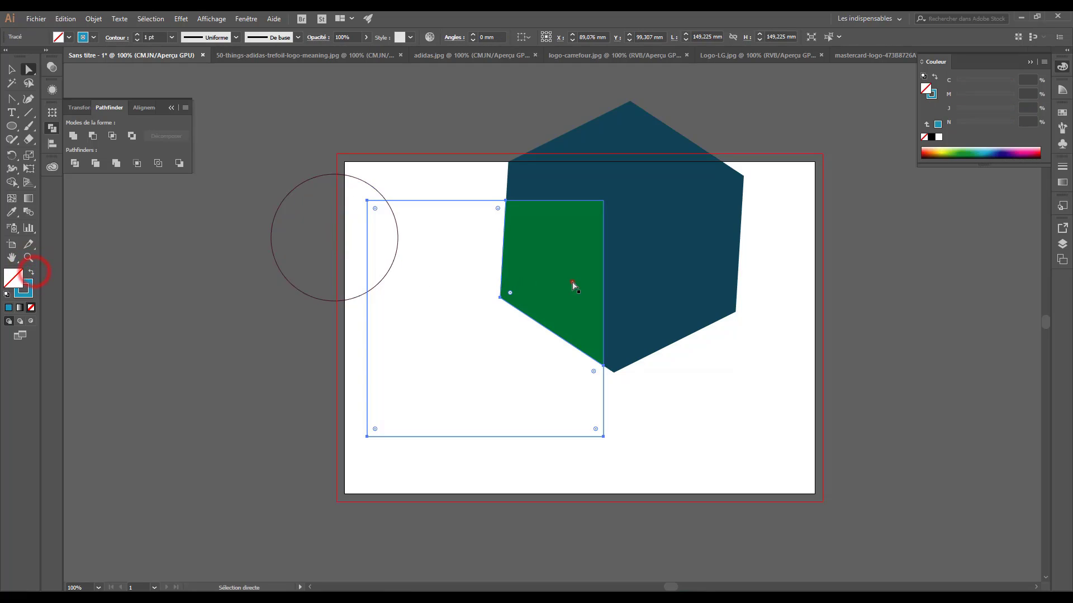
click(572, 282)
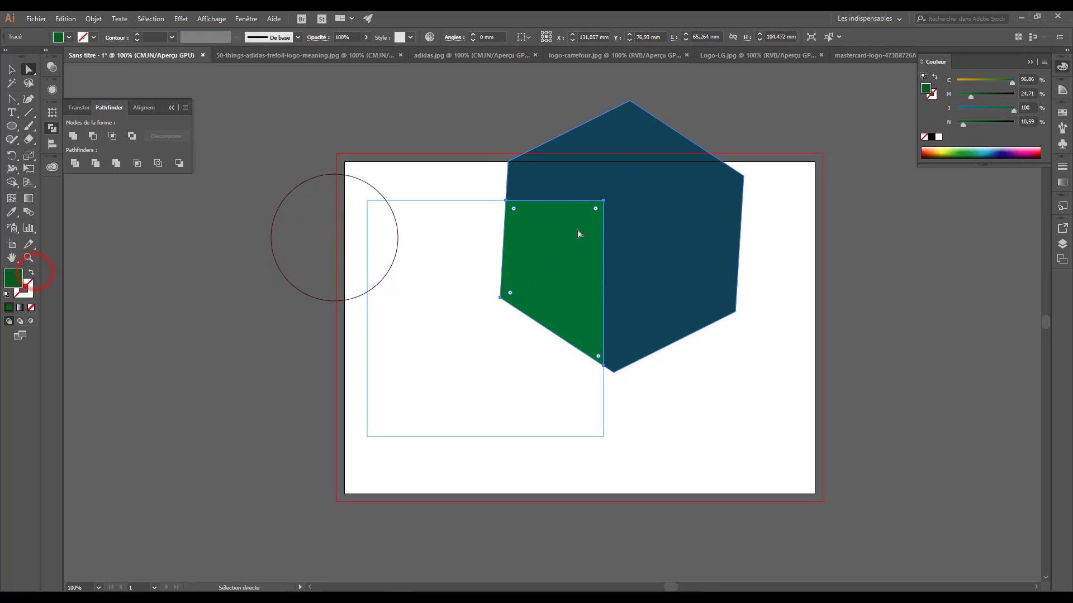
click(32, 273)
click(655, 168)
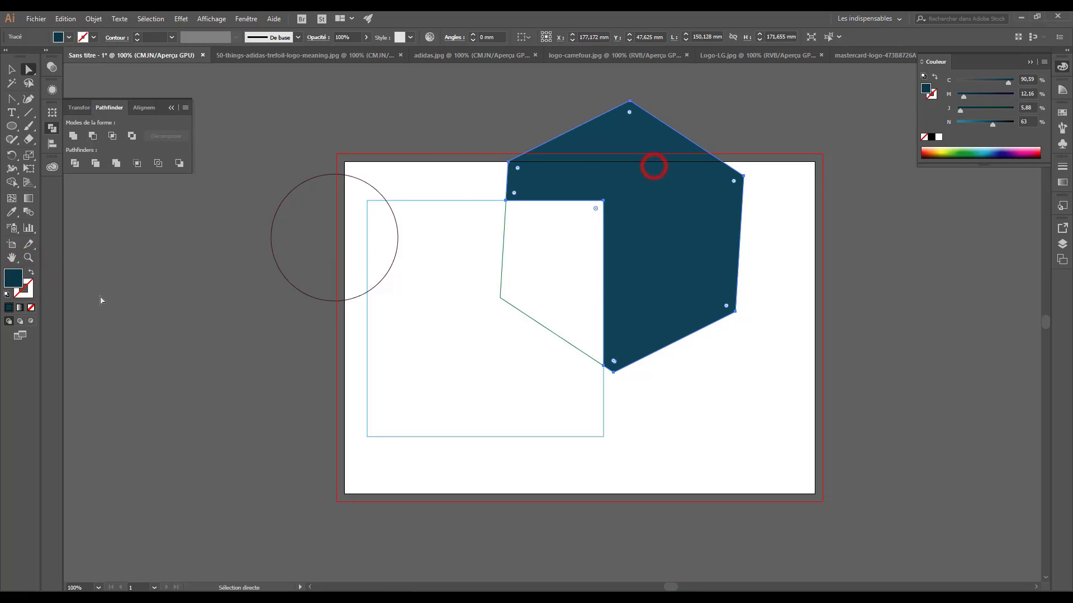
click(31, 272)
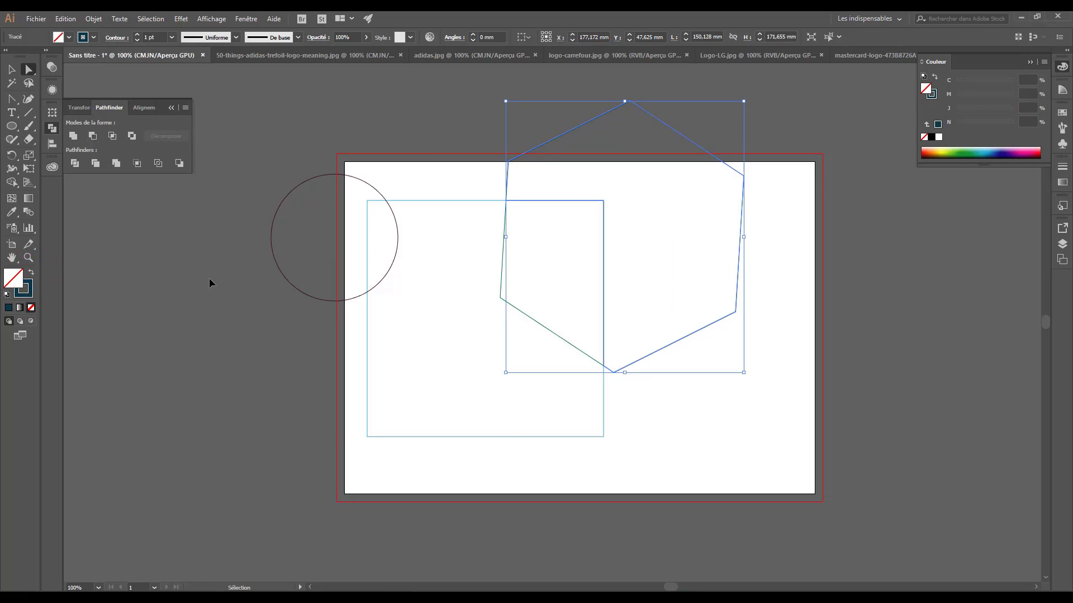
Step: Select all the outlined shapes and use Shape Builder to separate the part of the circle lying outside the square
key(ctrl+a)
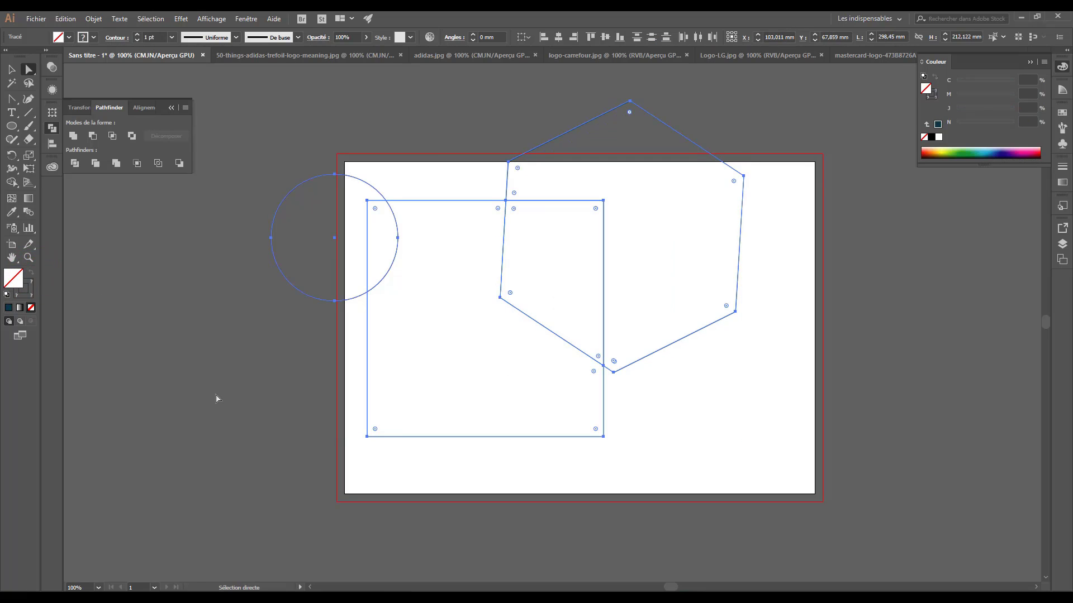
click(12, 182)
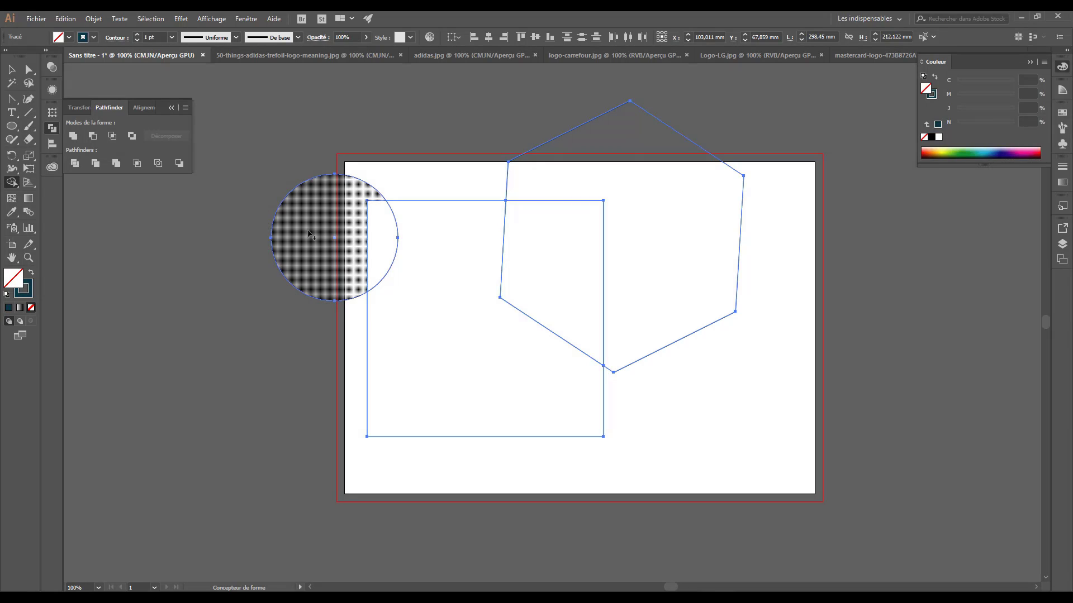
click(309, 233)
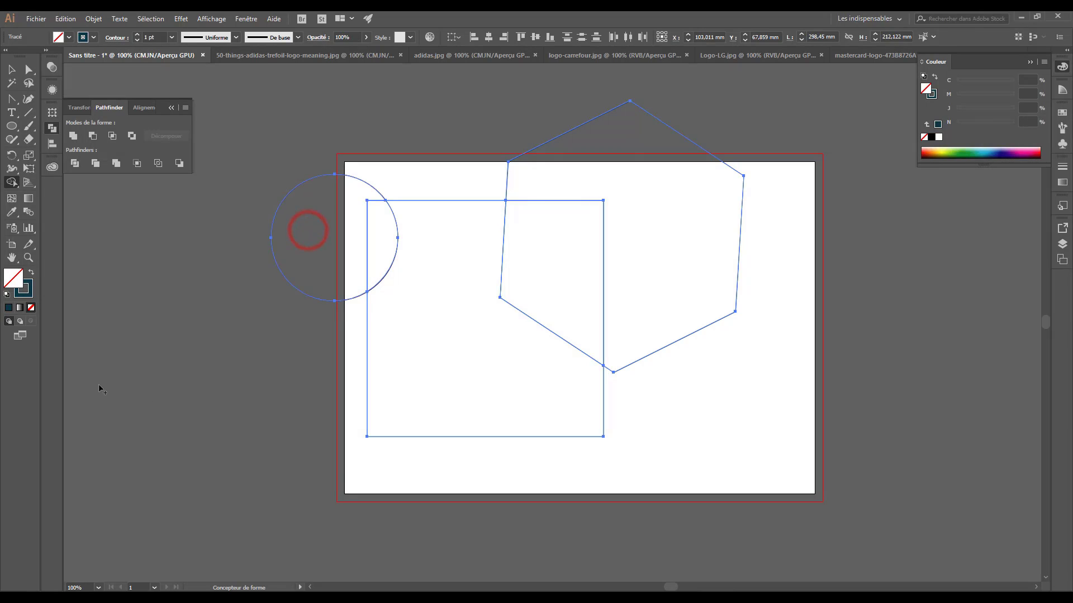
Step: Select only the circle piece outside the square and swap its fill and stroke to fill it burgundy
click(29, 69)
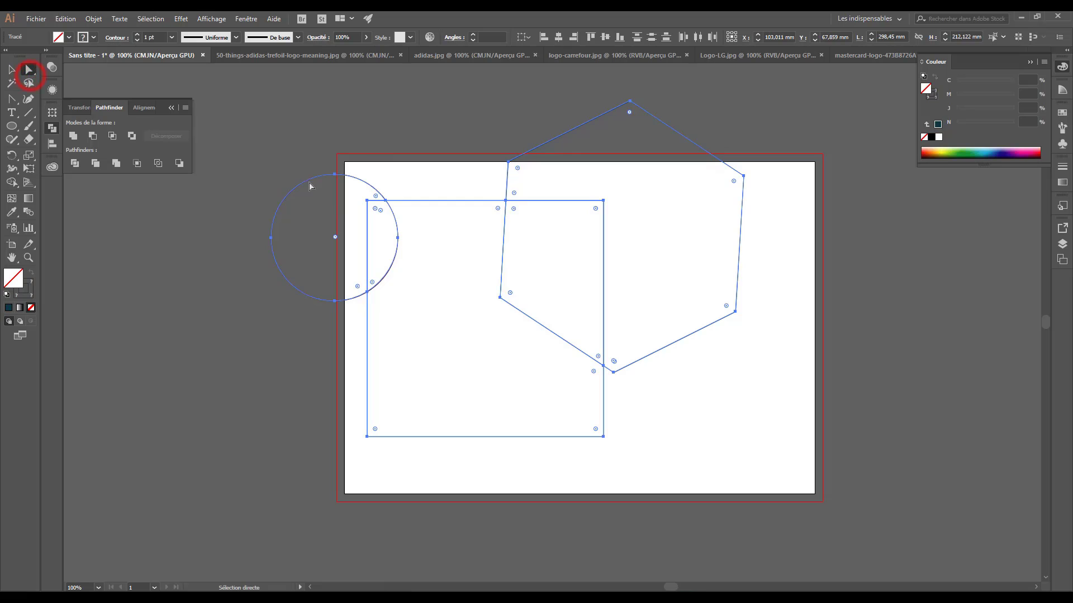
click(243, 249)
click(274, 219)
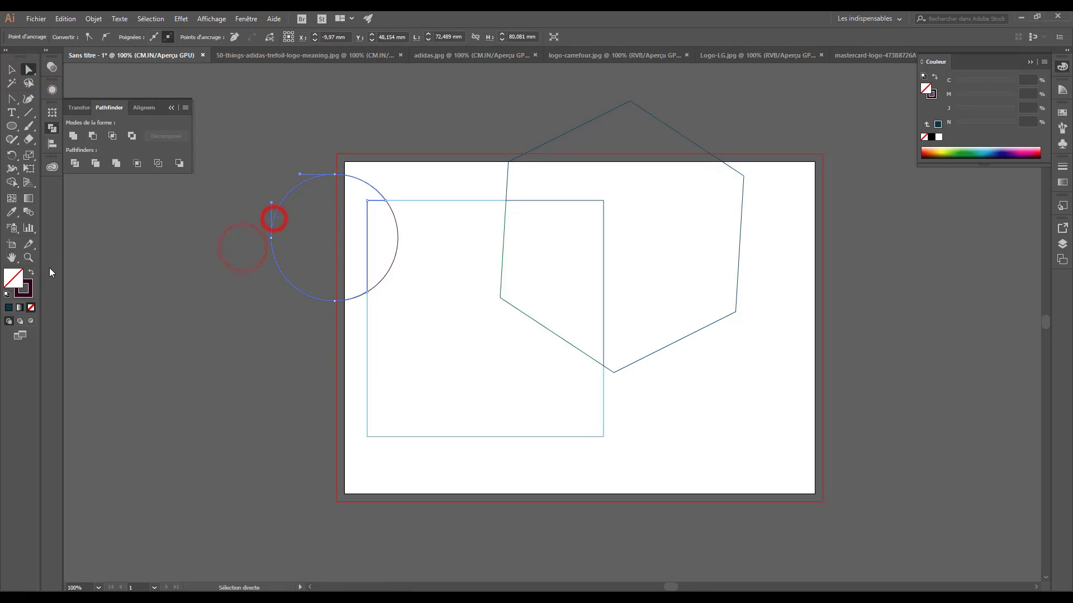
click(32, 272)
Step: Try moving the burgundy circle piece away from the square, and undo the move
drag(311, 259, 222, 246)
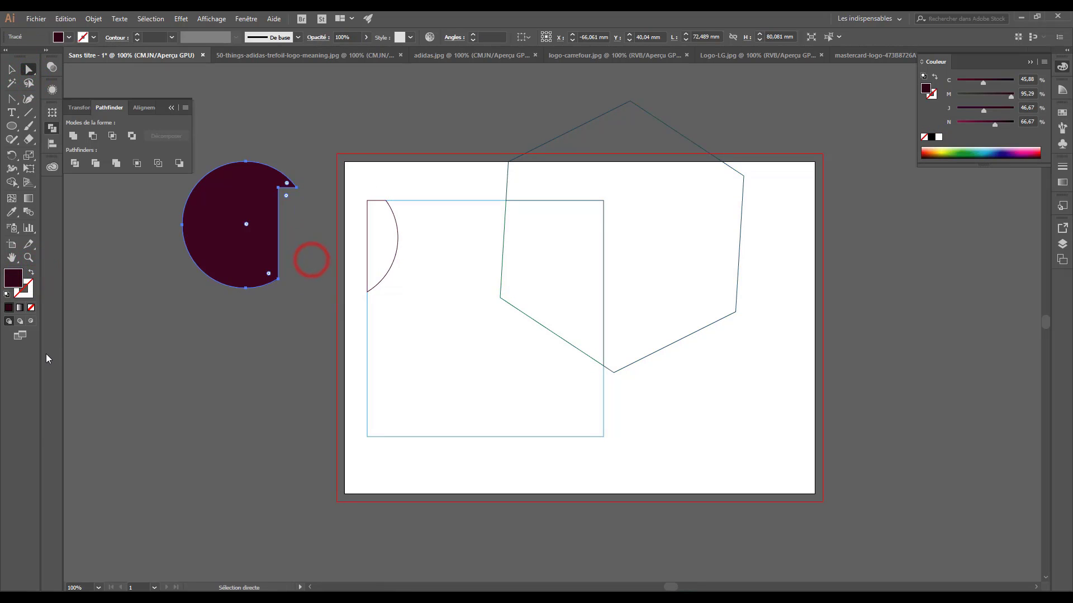
key(ctrl+z)
click(482, 327)
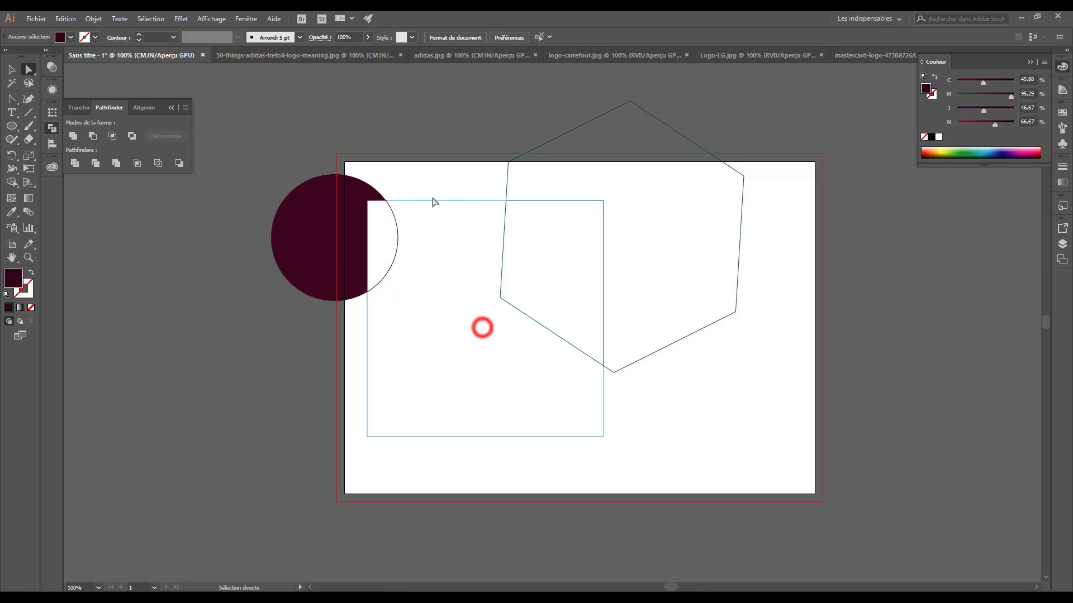
Step: Try filling the remaining square piece with its blue stroke colour, and return it to an outline
click(458, 201)
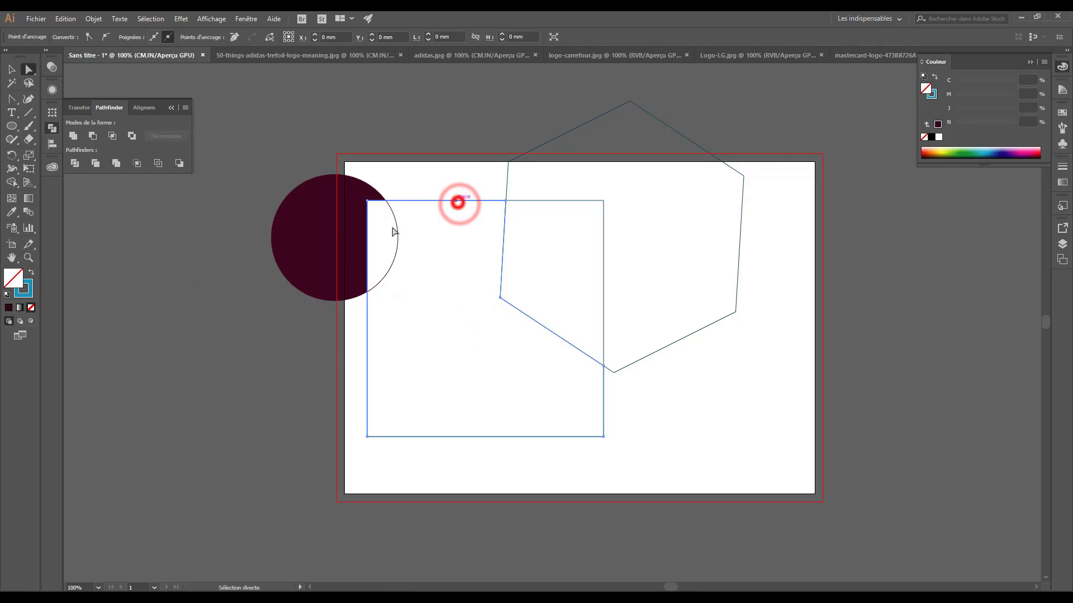
click(32, 272)
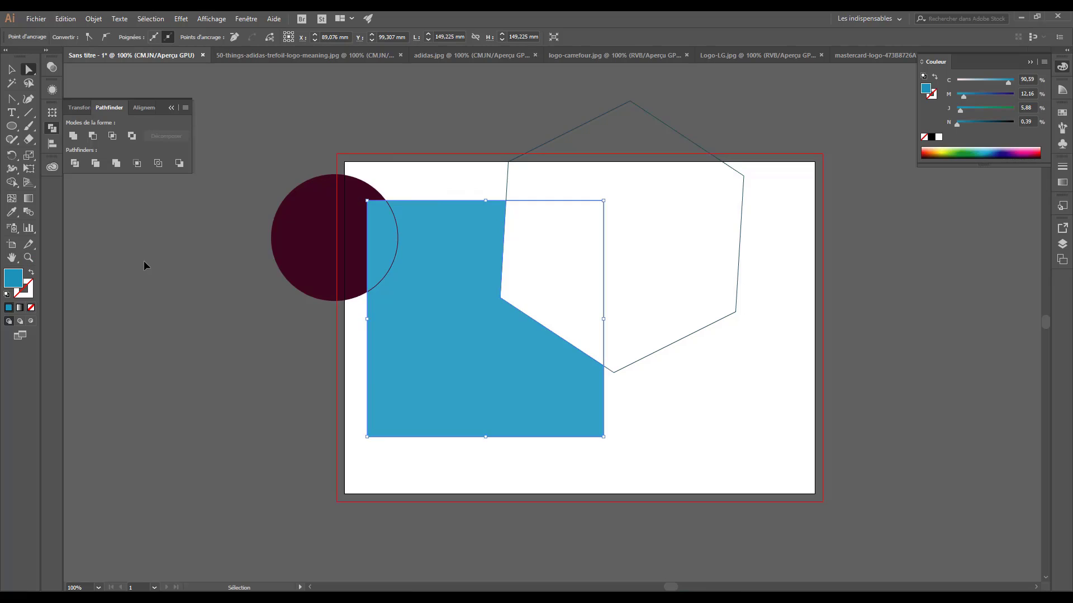
key(v)
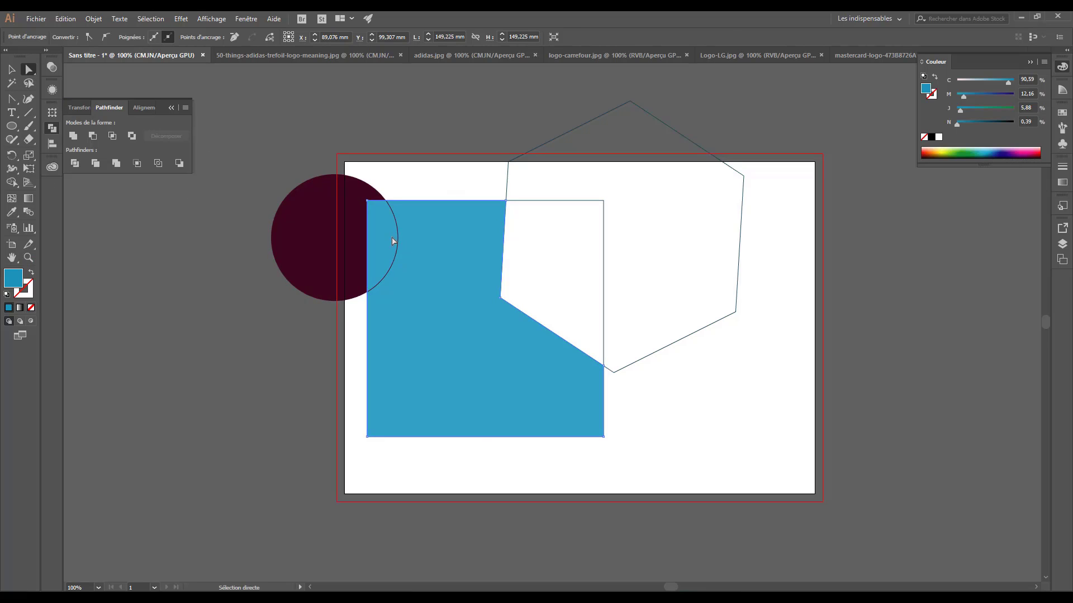
click(385, 233)
key(shift+x)
Step: Swap fill and stroke on the circle-square overlap and the square piece, filling them burgundy and blue respectively
key(a)
click(398, 244)
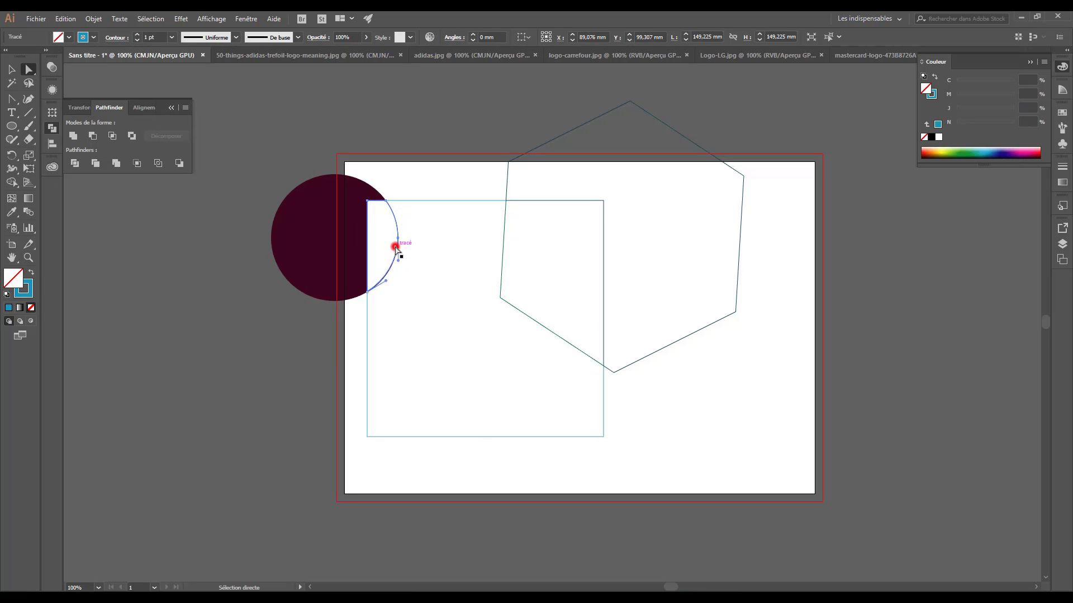
click(29, 274)
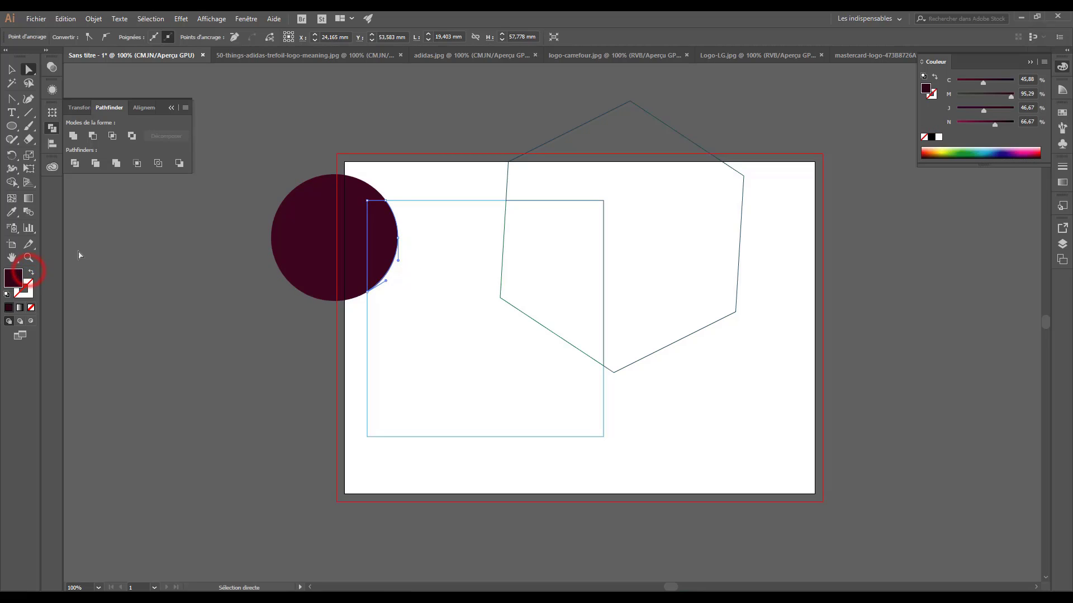
click(444, 201)
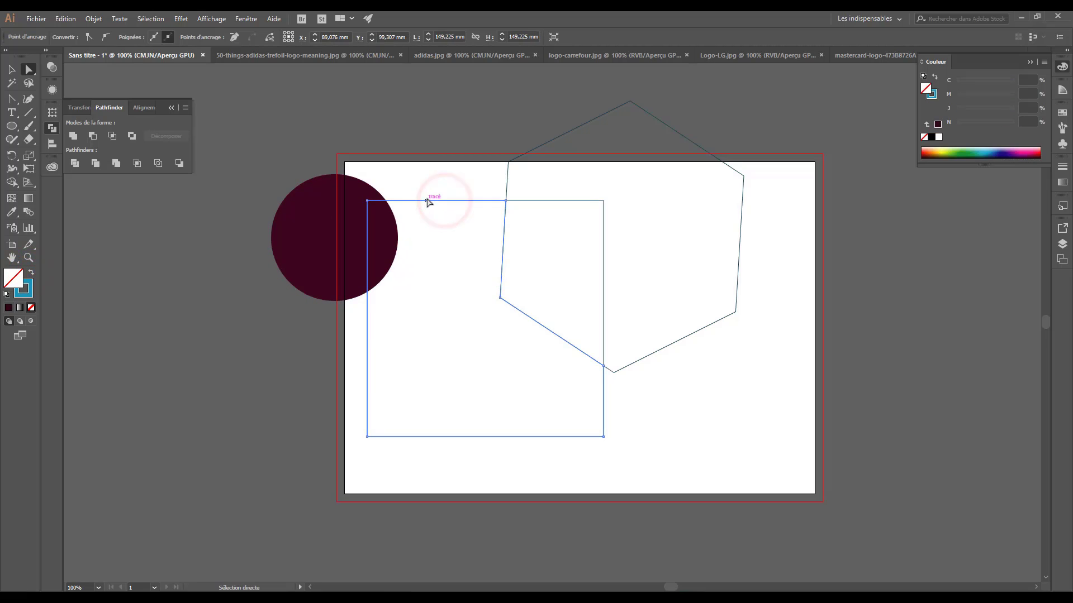
click(428, 199)
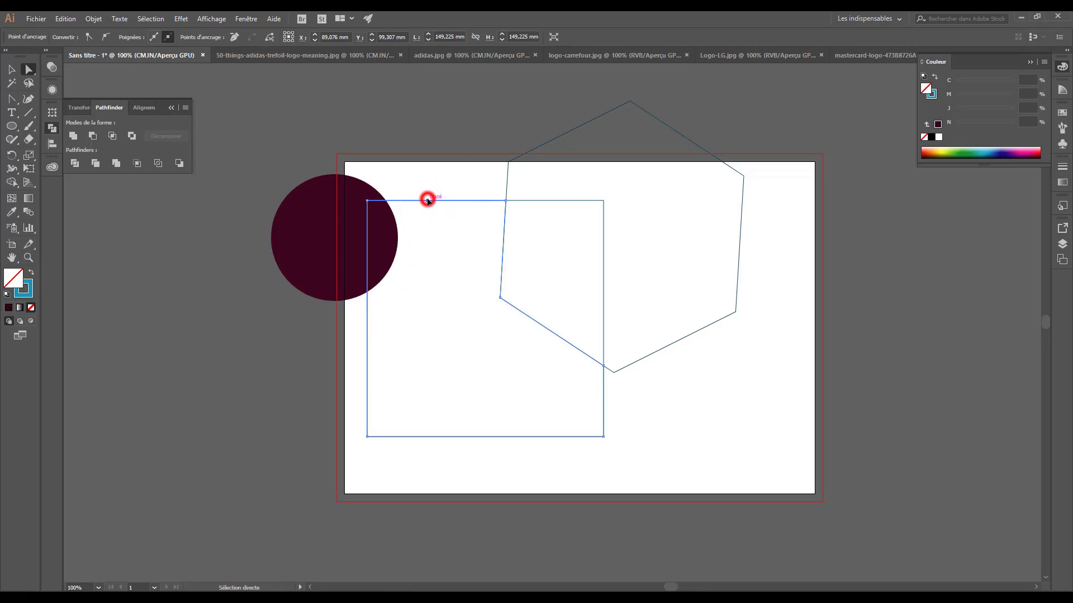
click(31, 271)
Step: Try moving the burgundy overlap piece down and away from the circle and square, and undo the move
click(139, 292)
click(381, 246)
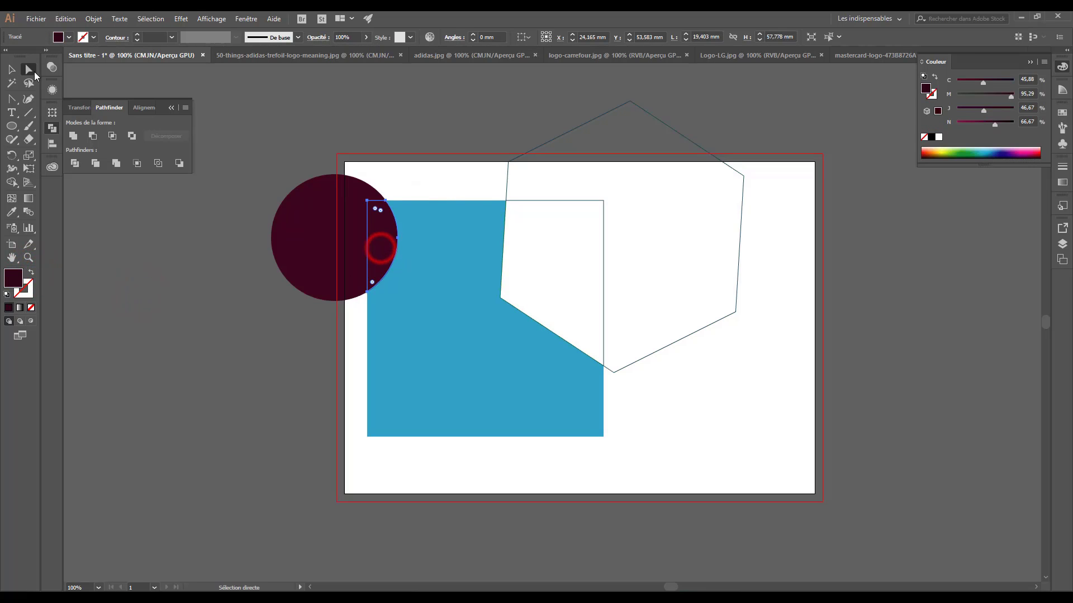
drag(381, 246, 273, 323)
click(464, 208)
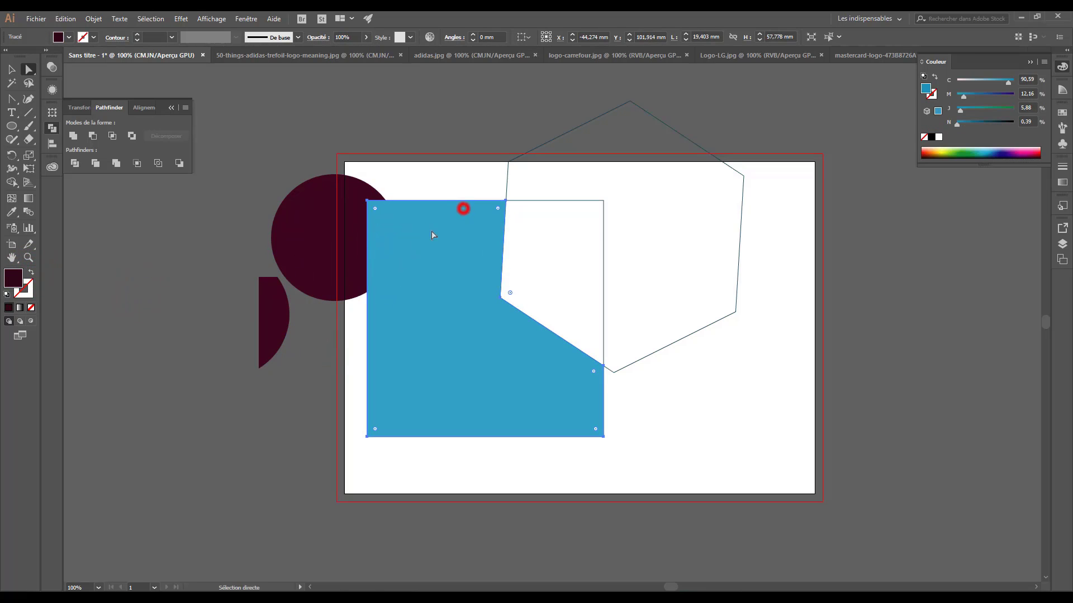
click(424, 235)
key(ctrl+z)
Step: Check the circle, square and overlap pieces by selecting each one separately
click(422, 162)
click(332, 225)
click(417, 230)
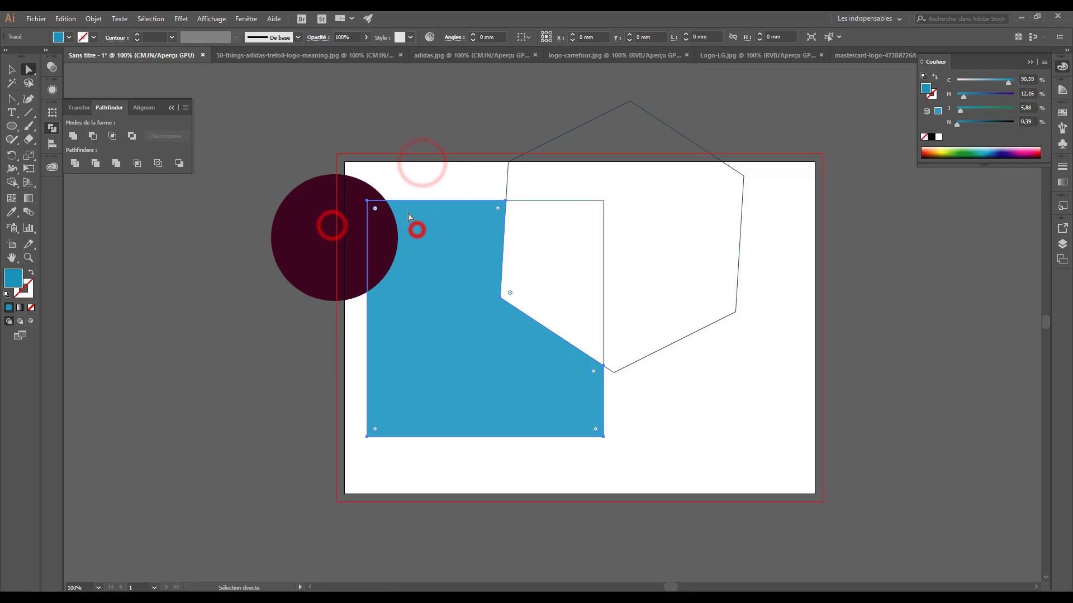
click(385, 223)
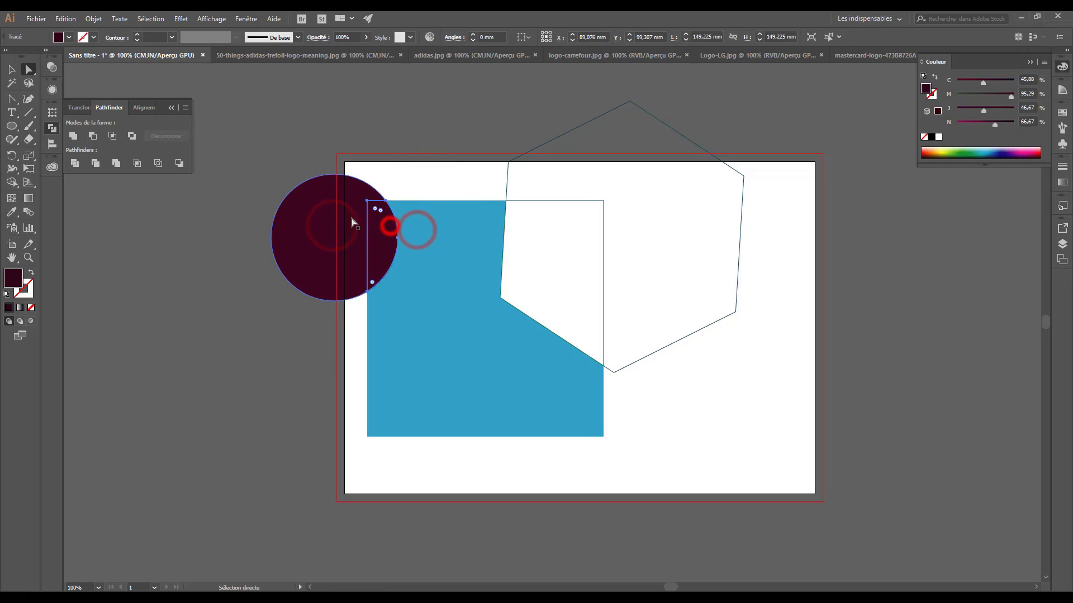
Step: Move the burgundy overlap piece down and outside the circle, to about X -59.8 mm, Y 95.6 mm
click(547, 258)
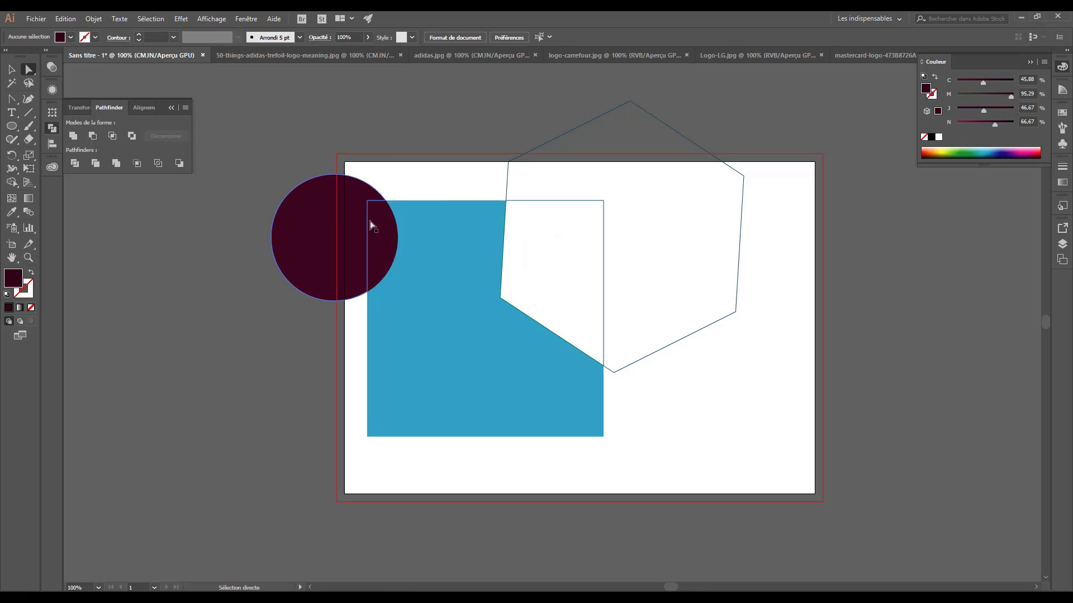
drag(384, 235, 250, 301)
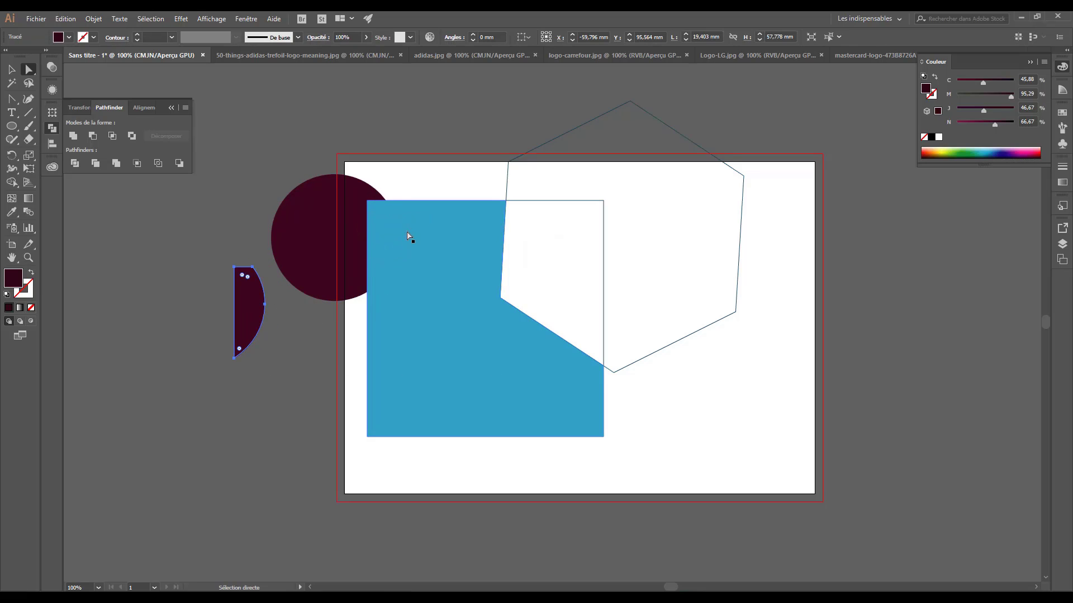
click(408, 234)
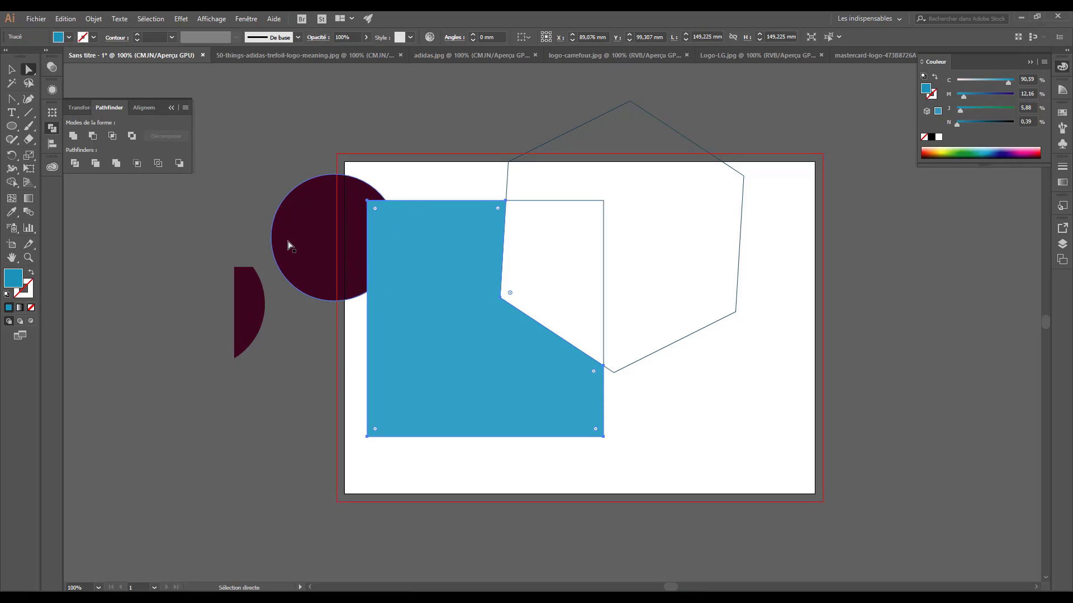
Step: Undo the overlap piece's move, the burgundy and blue fills, and the circle's Shape Builder split, and clear the selection
key(v)
key(ctrl+z)
key(ctrl+z)
key(ctrl+z)
key(ctrl+z)
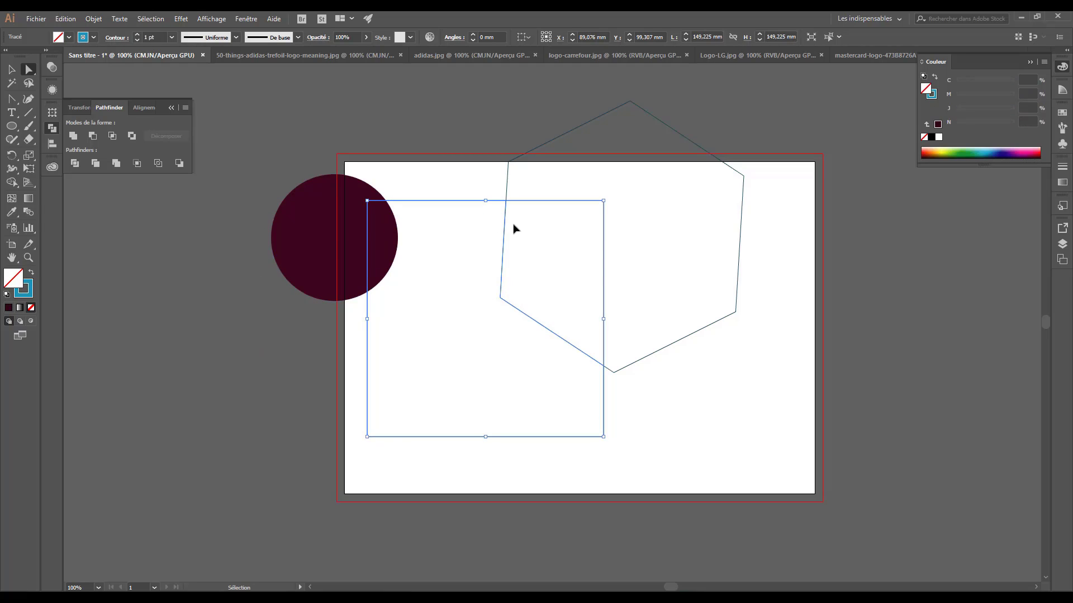
key(ctrl+z)
click(307, 142)
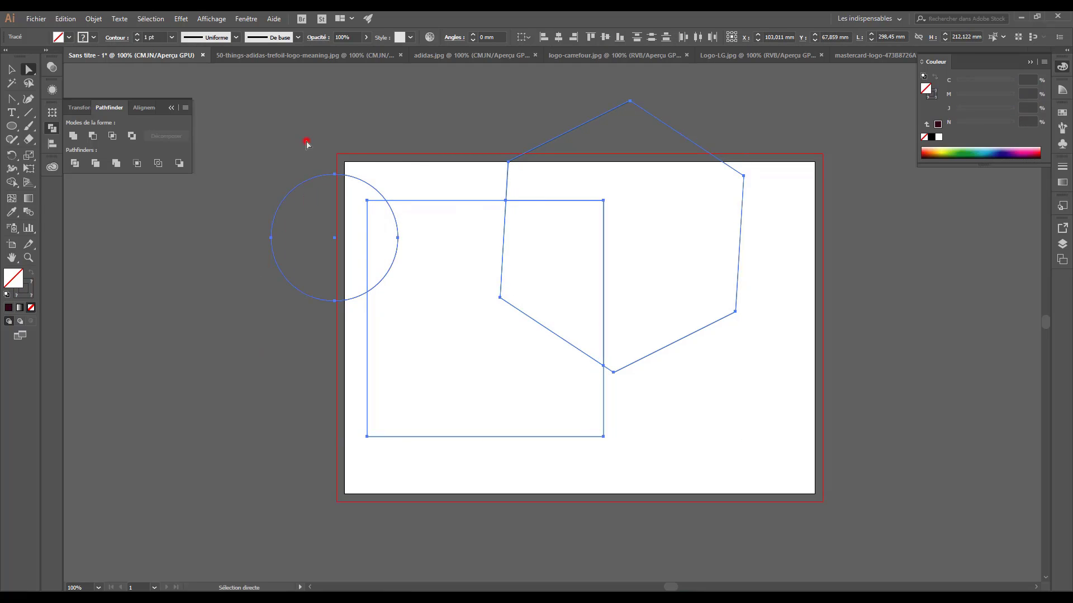
drag(287, 130, 336, 135)
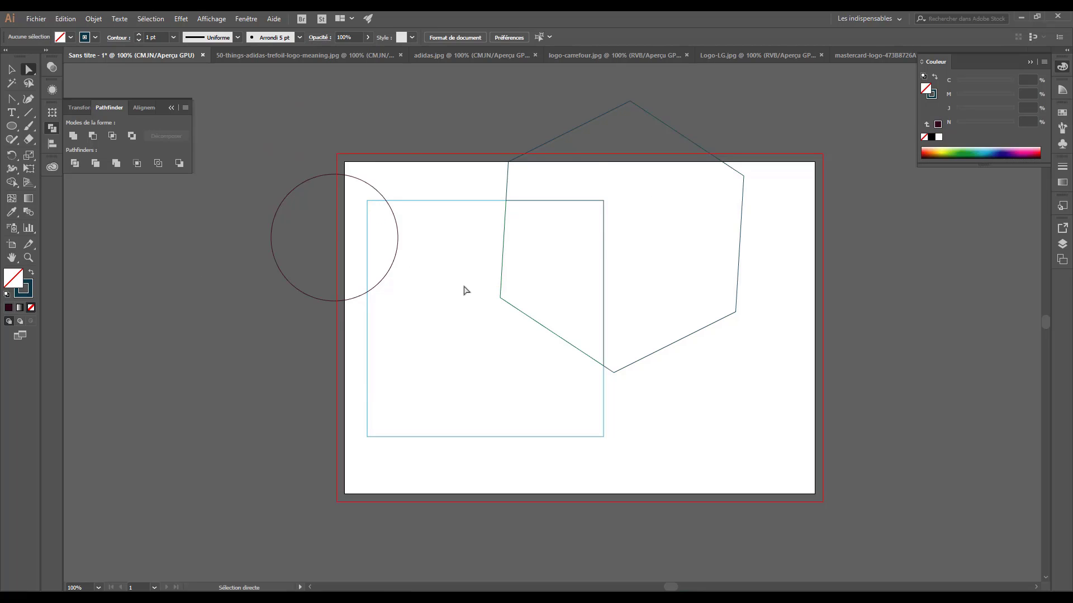
Step: Undo the outline conversion and the green overlap split to restore the filled circle, square and whole hexagon
key(ctrl+shift+z)
key(ctrl+shift+z)
key(ctrl+shift+z)
key(ctrl+shift+z)
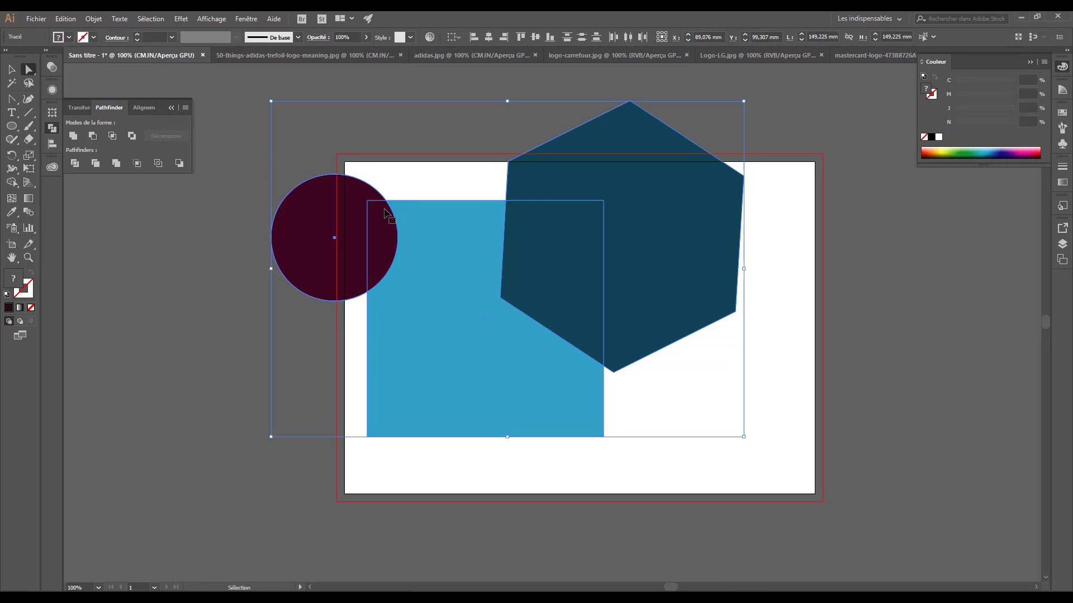
Step: Remove the circle-square and square-hexagon overlap areas with the Shape Builder tool
click(242, 337)
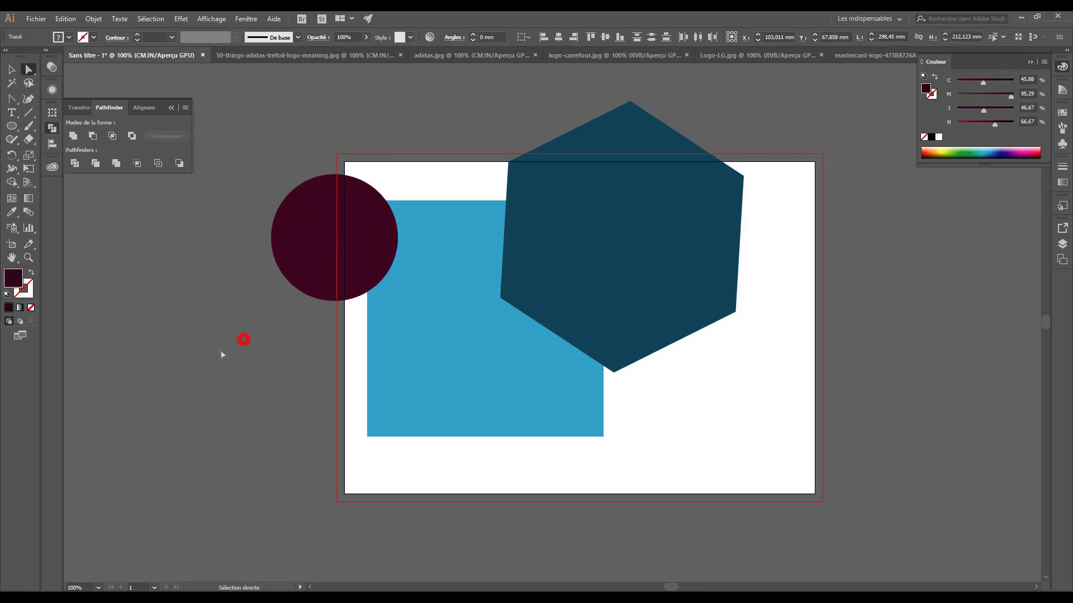
click(12, 185)
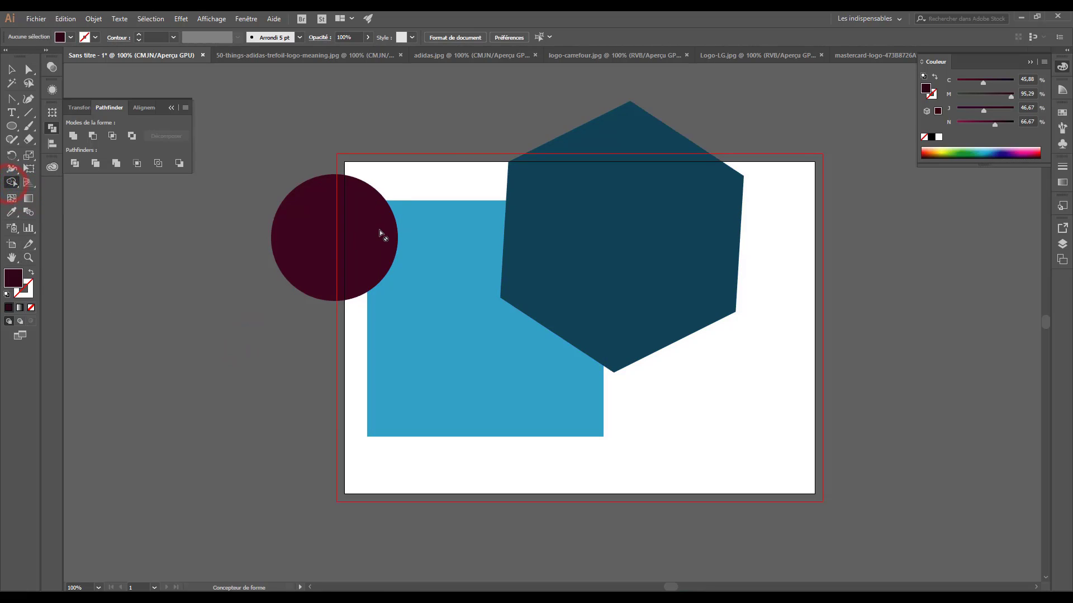
key(ctrl+a)
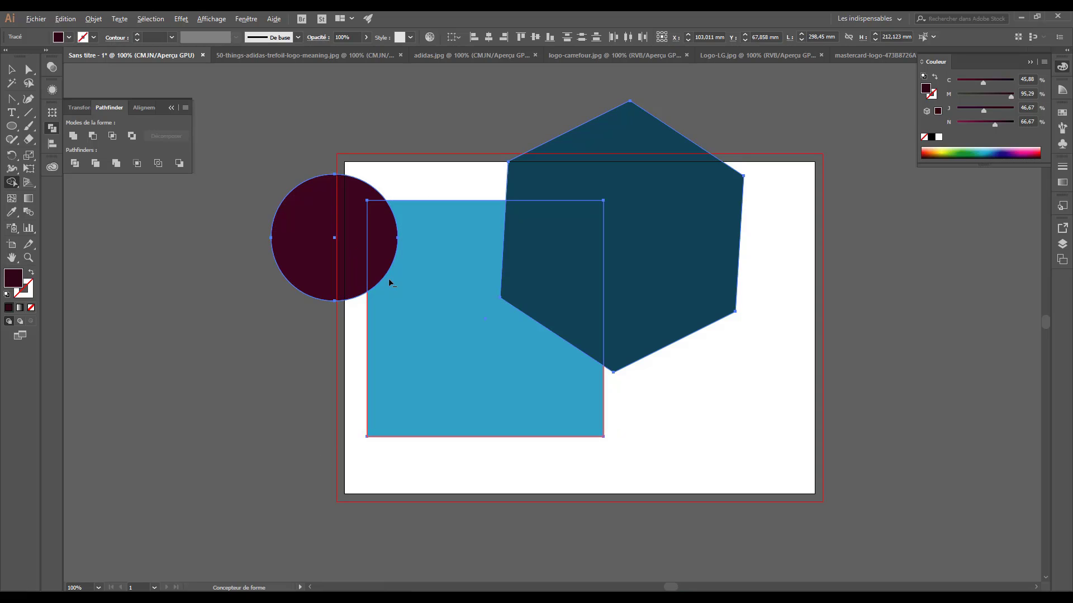
alt+click(391, 237)
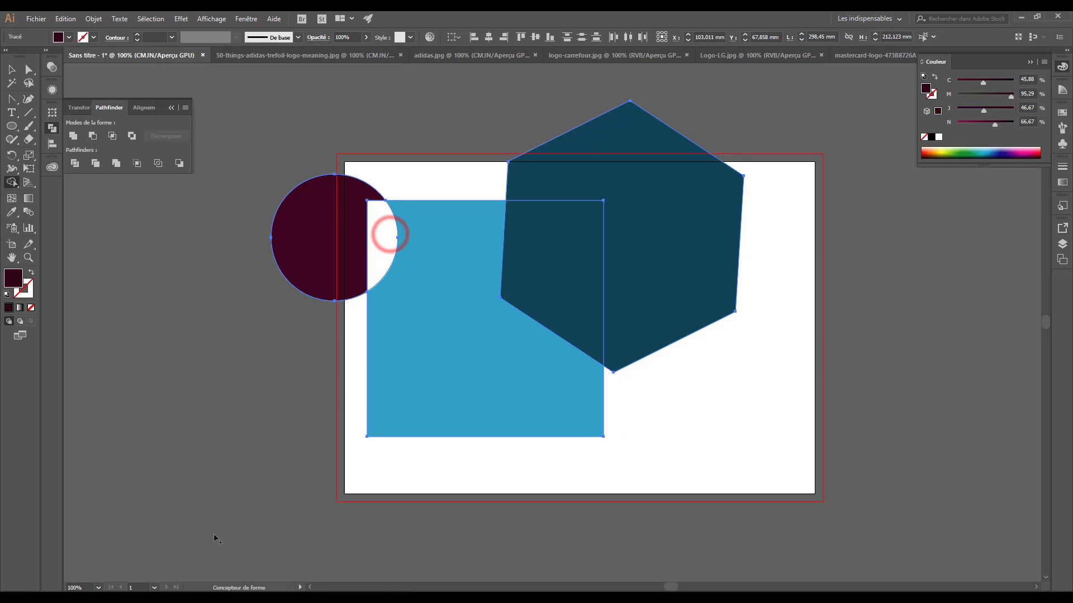
alt+click(539, 288)
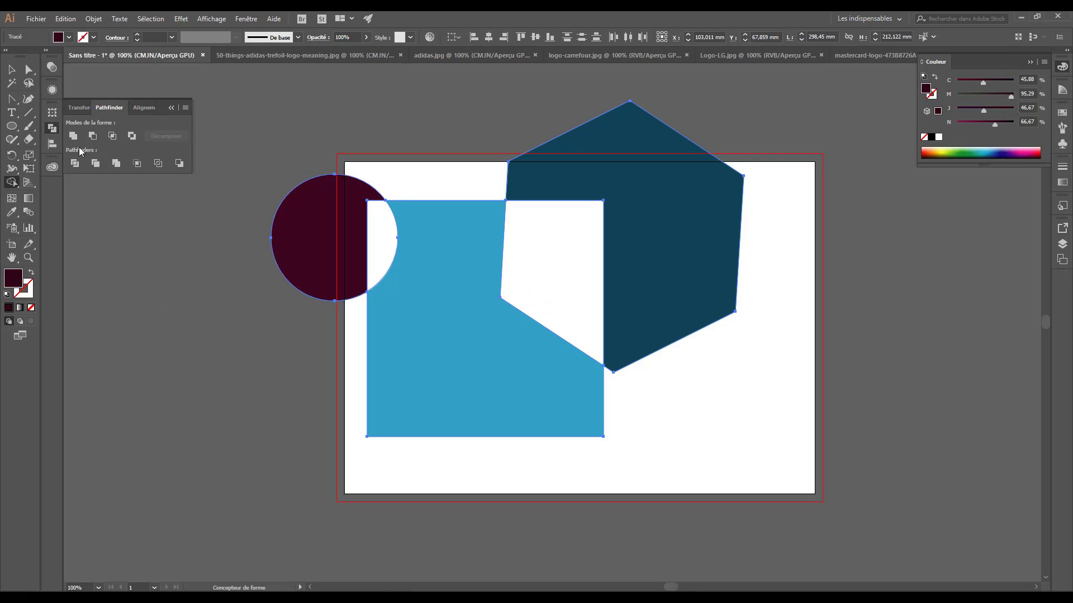
Step: Move the cut-out blue square away from the circle and hexagon, to about X 177.6 mm, and undo the move
click(11, 69)
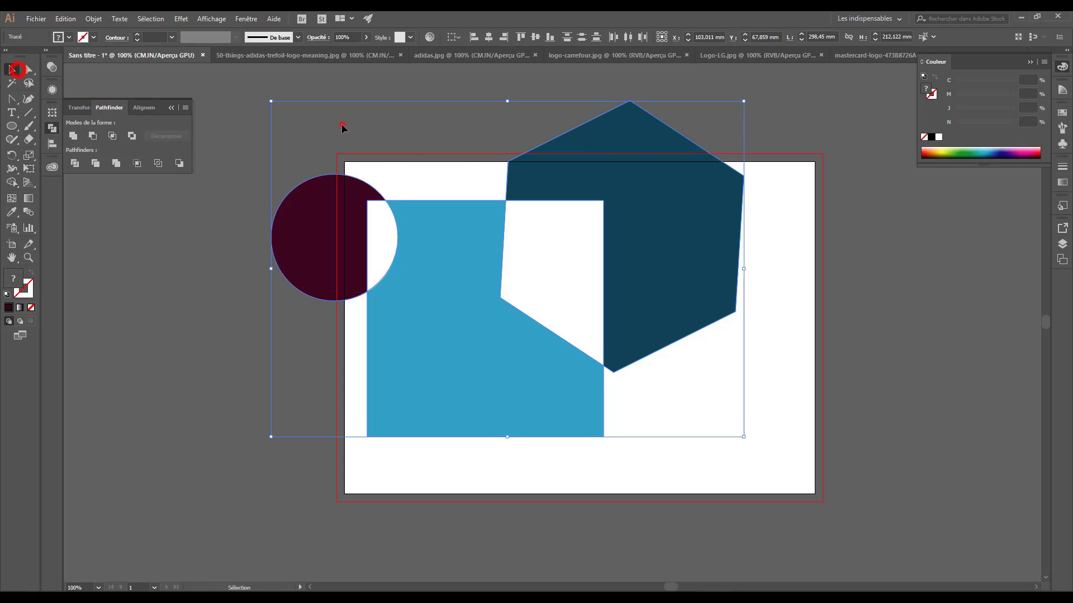
click(342, 124)
click(429, 308)
drag(447, 352, 588, 484)
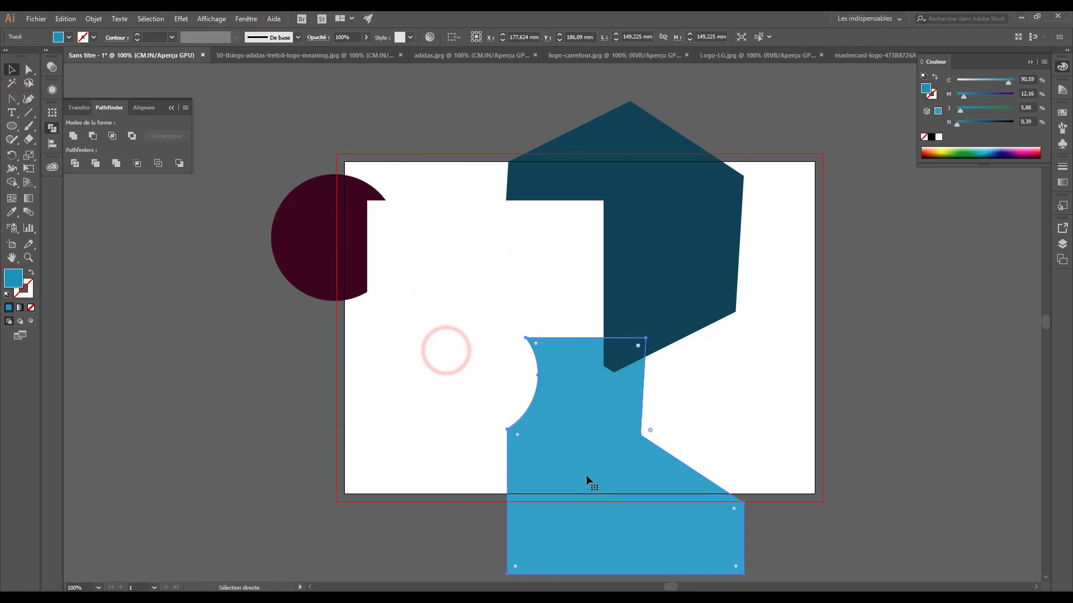
key(ctrl+z)
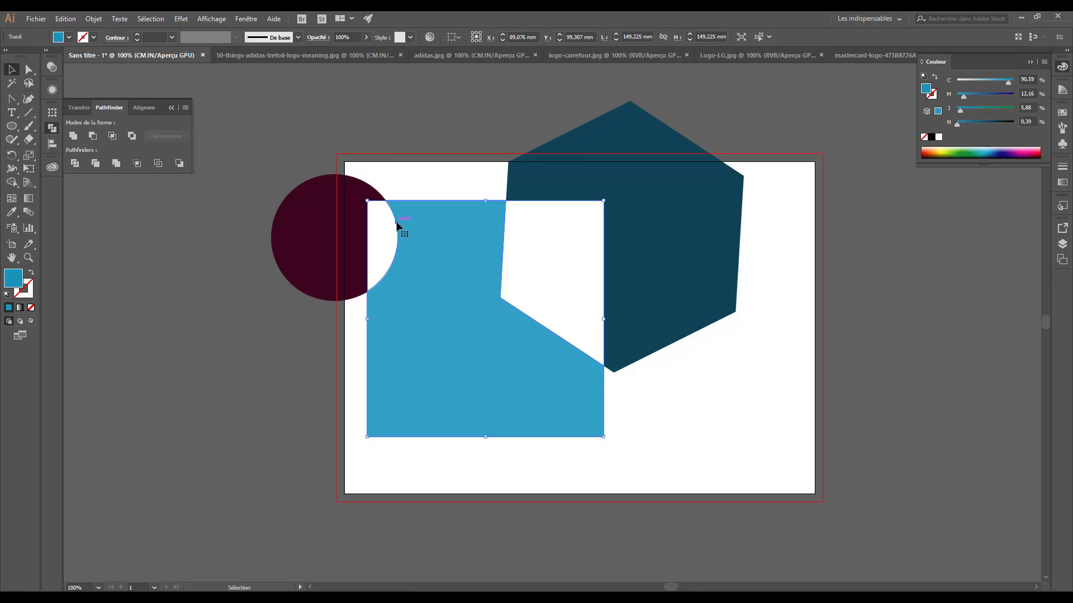
Step: Delete all the shapes and draw a black circle about 137.6 mm in diameter, placed at about X 145 mm, Y 100.5 mm
key(ctrl+a)
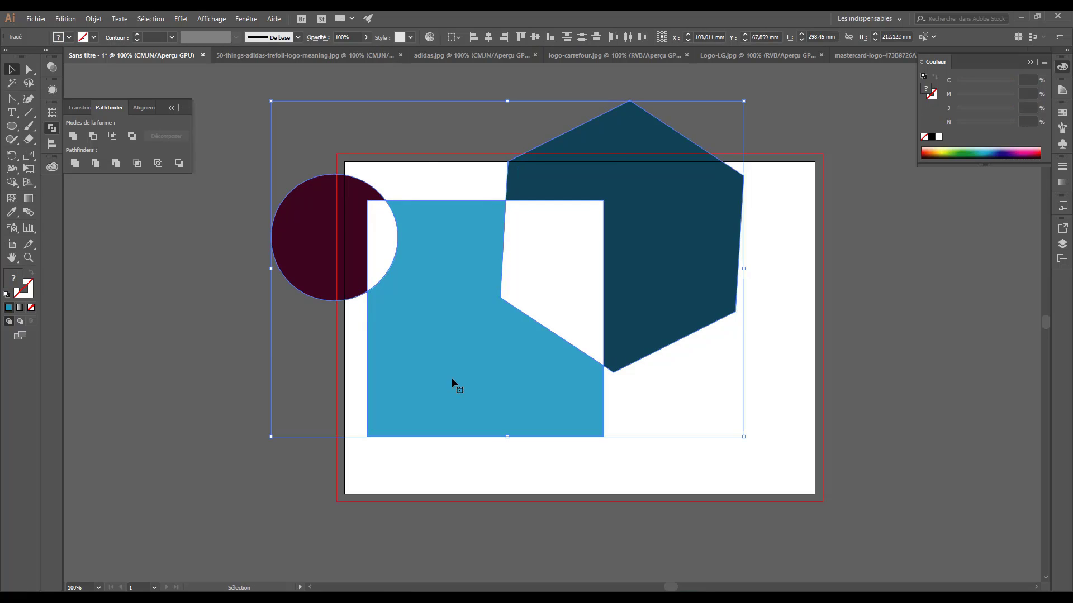
key(Delete)
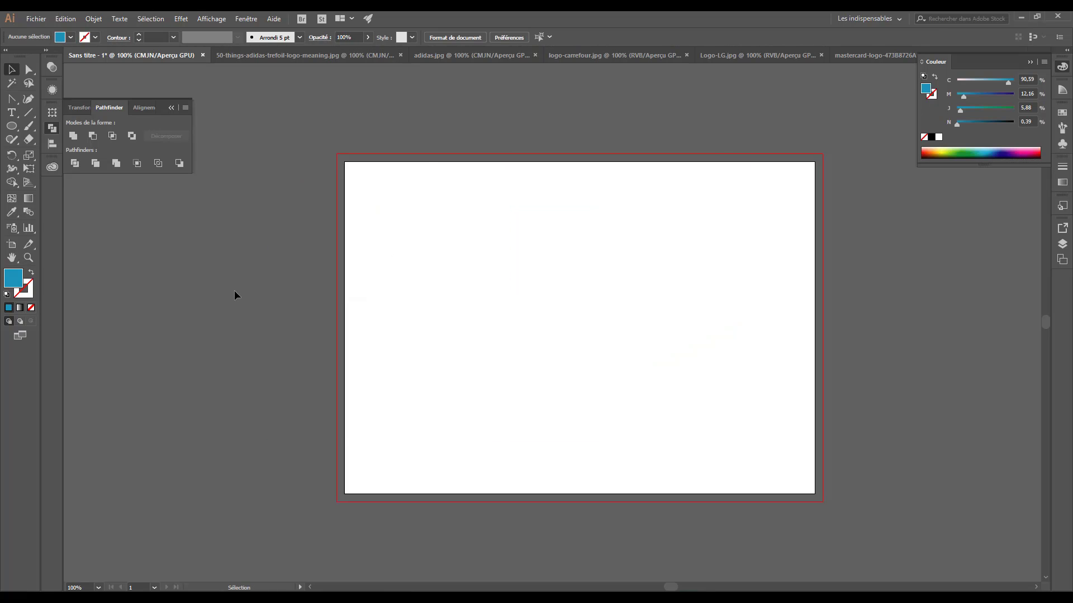
click(11, 126)
click(936, 137)
drag(506, 247, 724, 422)
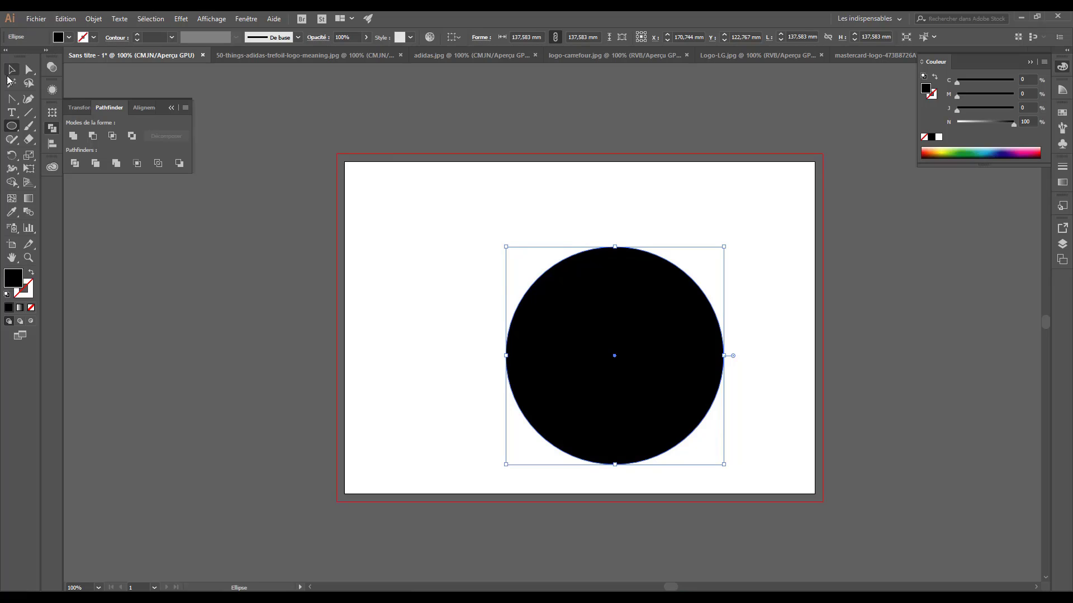
click(11, 69)
drag(661, 408, 620, 372)
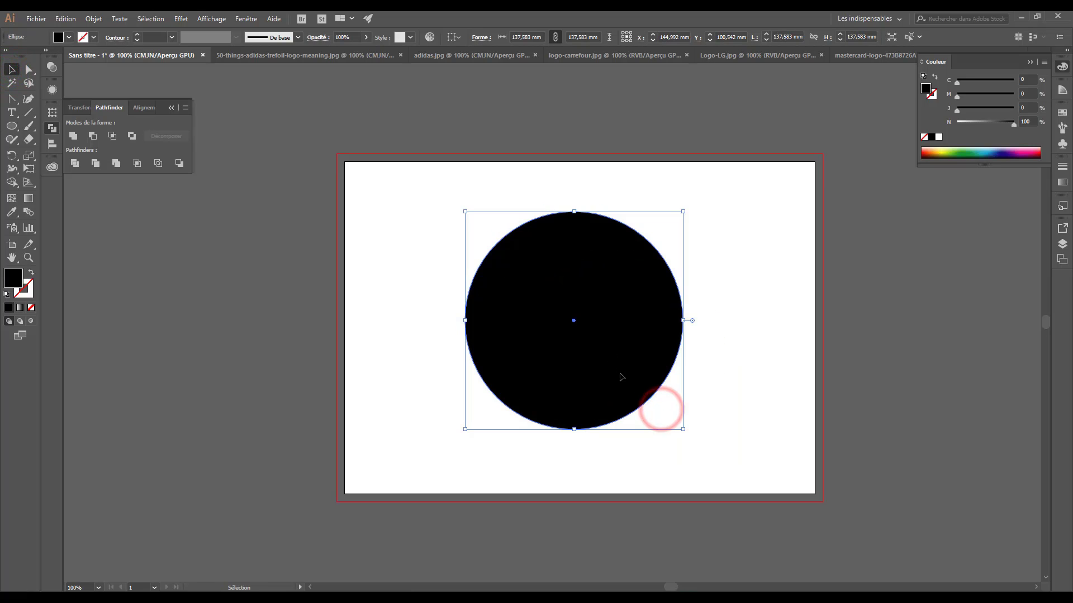
Step: Draw a second black circle about 69.5 mm in diameter overlapping the large circle's upper right edge, at about X 206.2 mm, Y 79.6 mm
click(11, 126)
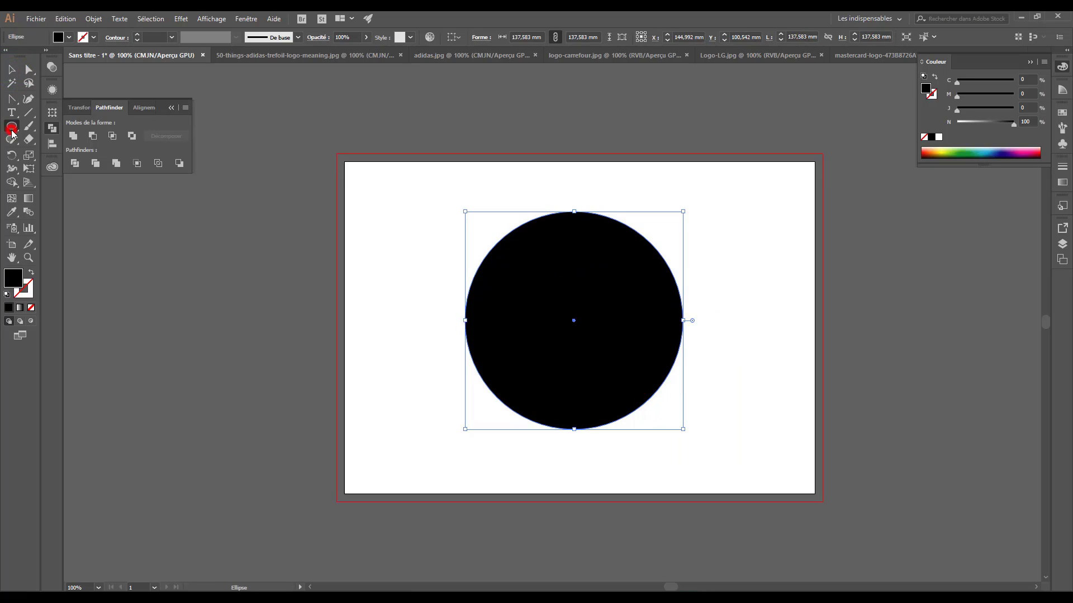
drag(728, 235, 618, 347)
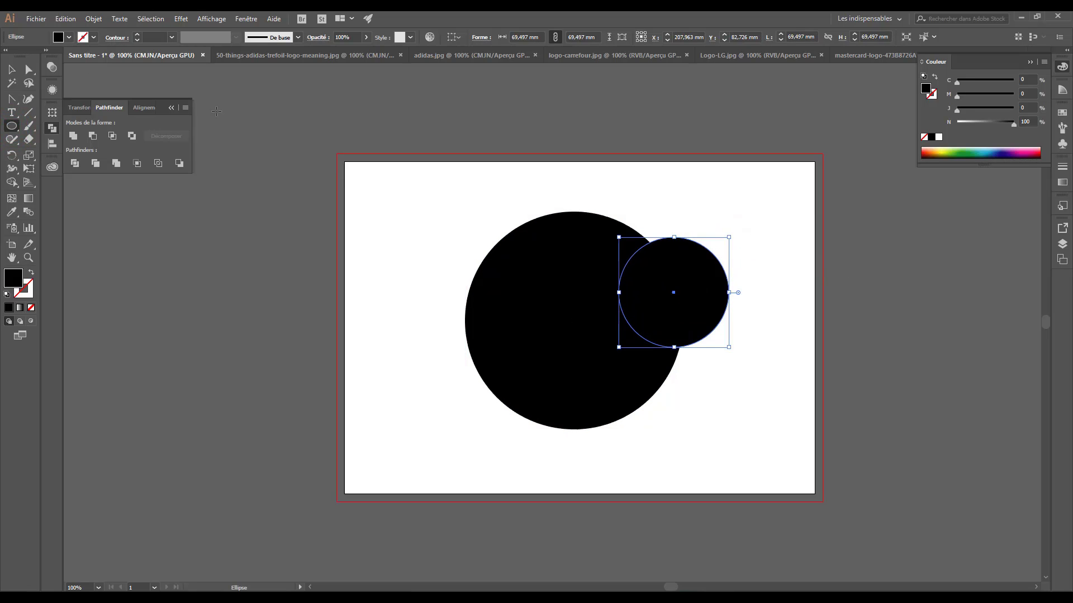
click(11, 68)
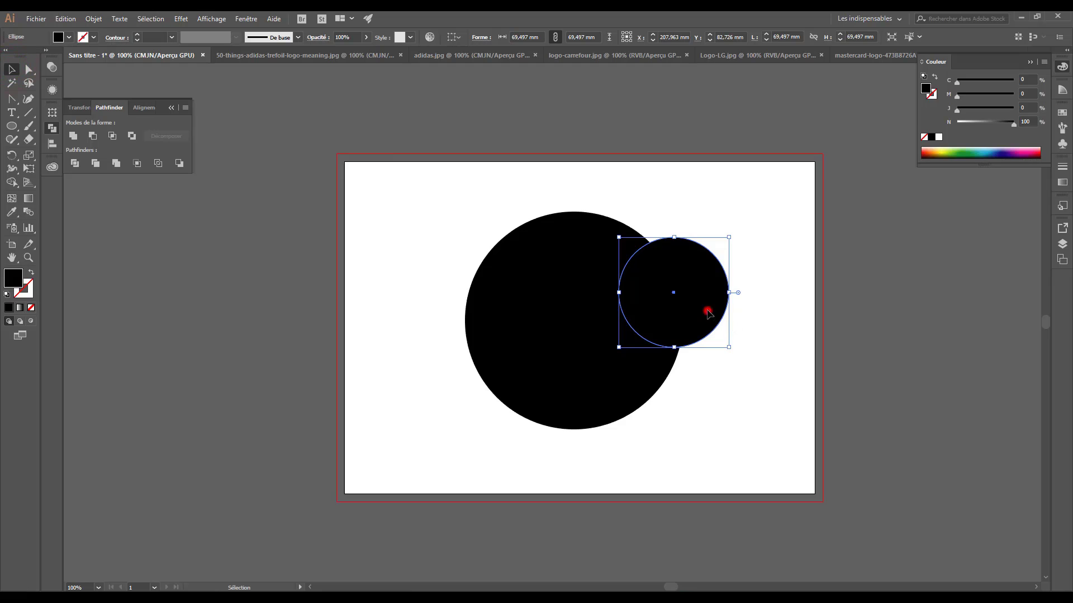
drag(707, 313, 704, 309)
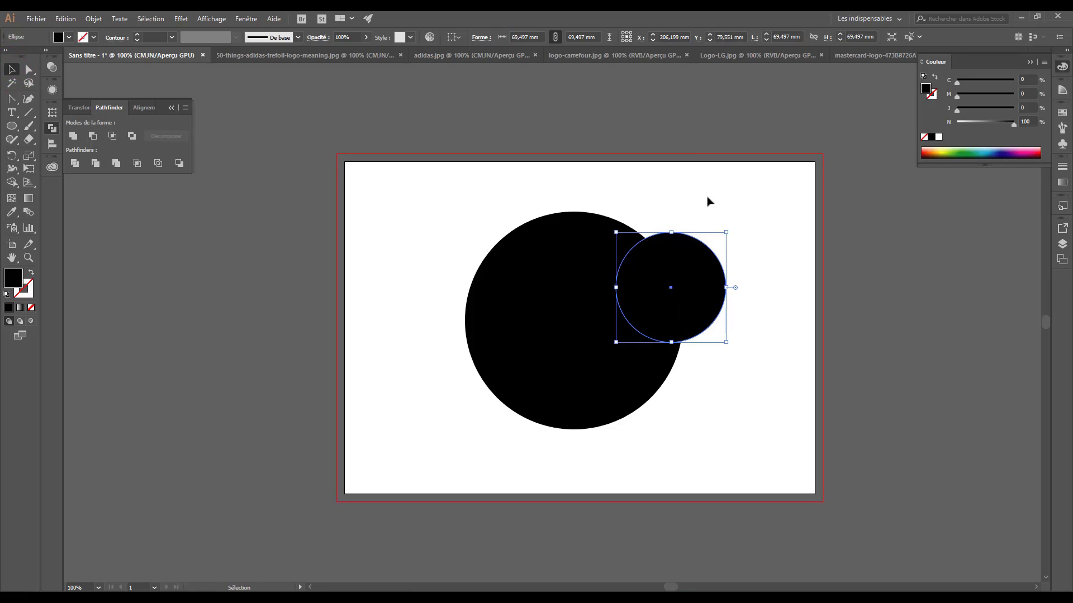
Step: Swap fill and stroke on both circles to give them black outlines without fill
drag(706, 200, 620, 263)
click(31, 271)
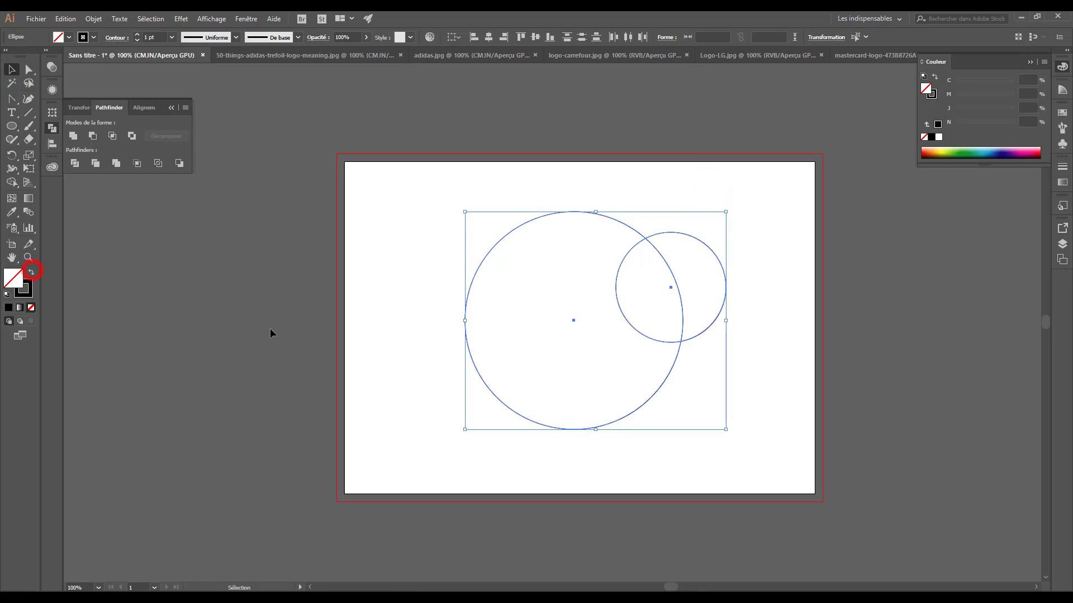
click(270, 333)
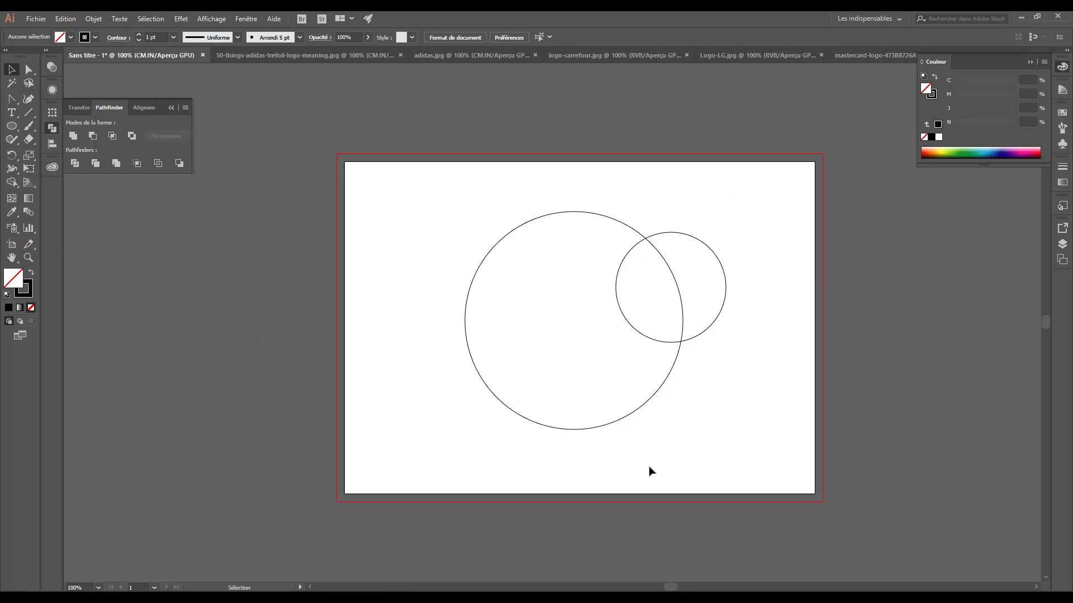
Step: Place a copy of the small circle over the large circle's bottom edge, centred at about X 145 mm
click(691, 239)
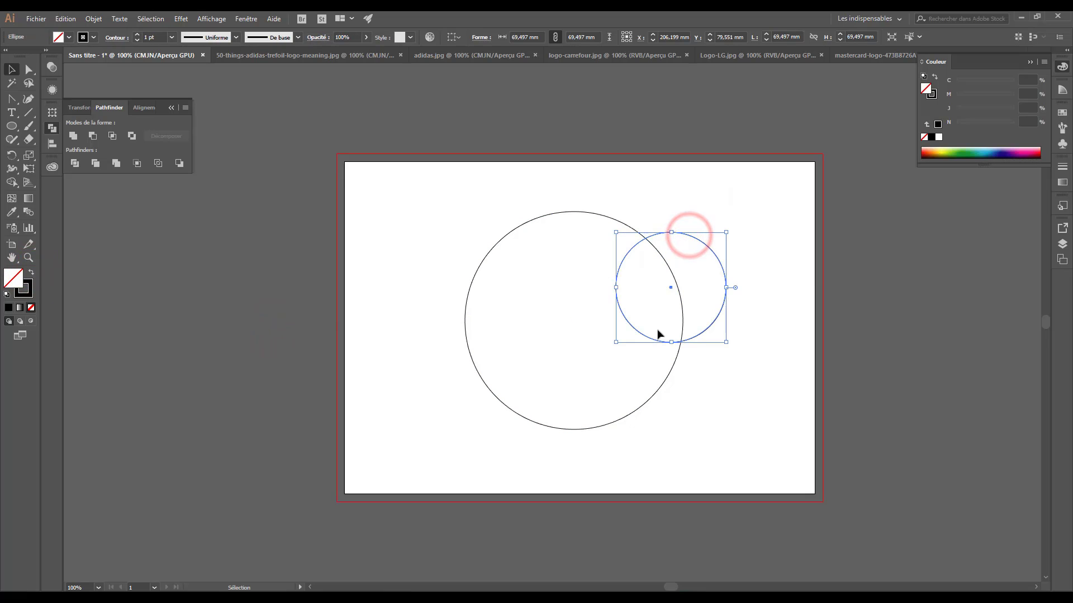
drag(706, 330, 619, 497)
click(696, 231)
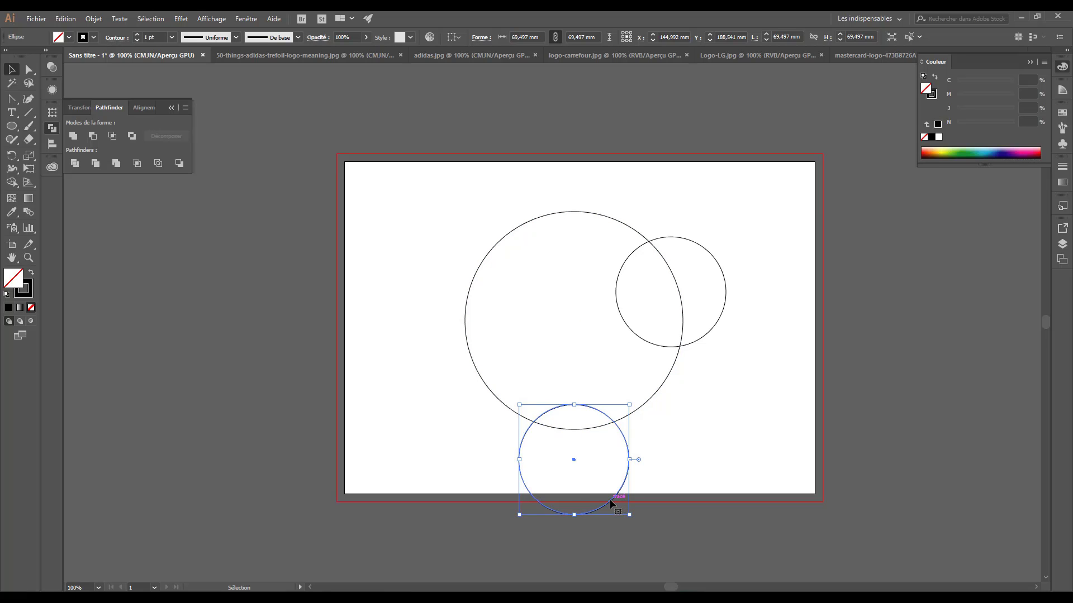
Step: Copy the bottom small circle over the large circle's top edge and nudge the copy to about X 145 mm, Y 10 mm
drag(600, 460, 596, 215)
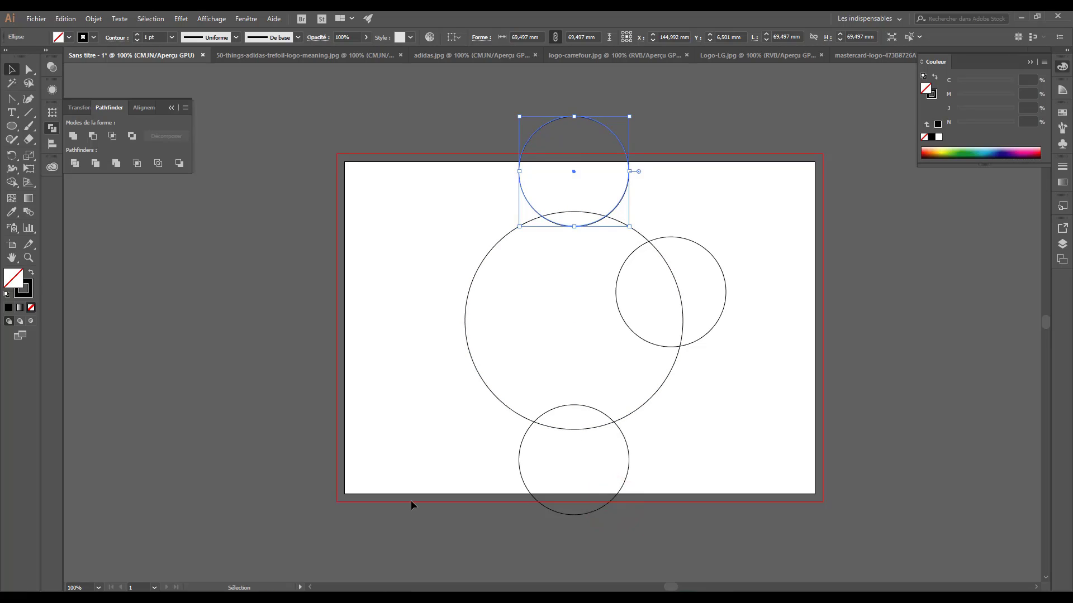
key(shift+Down)
key(shift+Down)
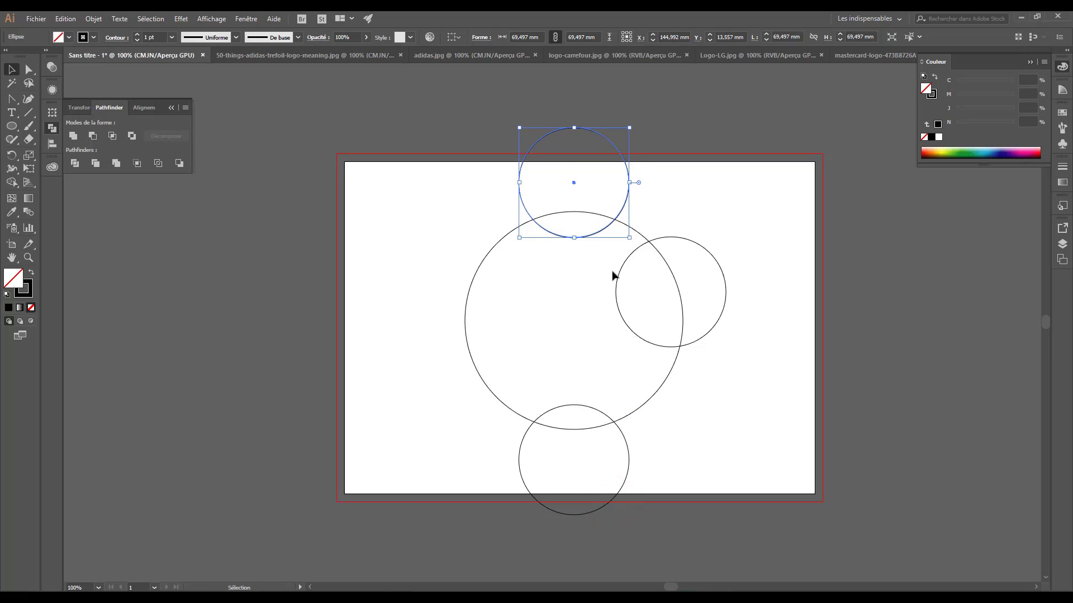
key(shift+Up)
key(shift+Down)
key(shift+Up)
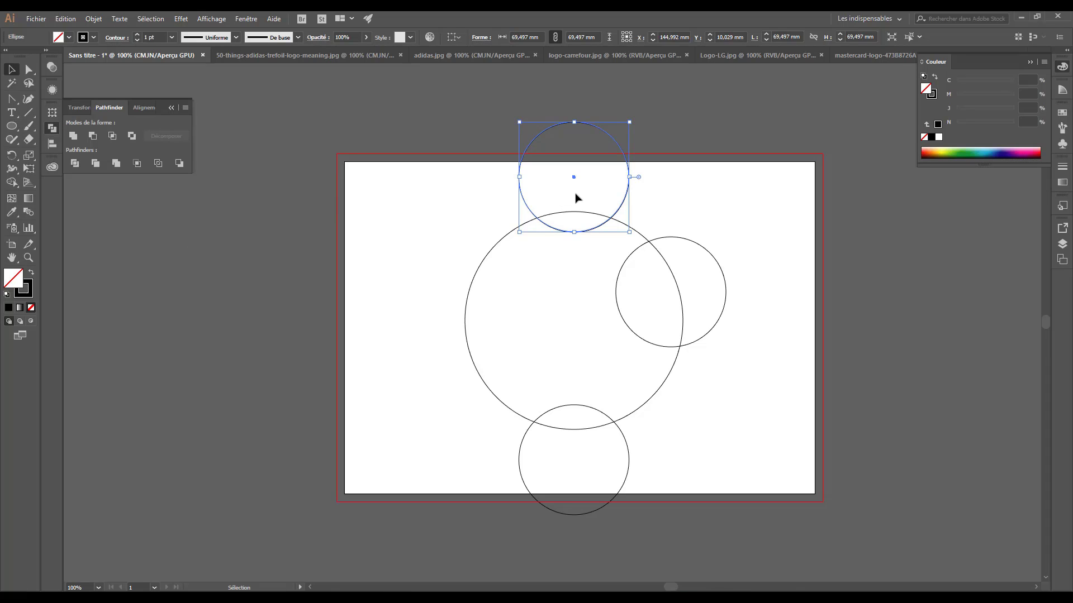
Step: Draw a narrow upright ellipse about 14.5 x 55.4 mm outside the artboard, placed at about X -38.1 mm, Y 20 mm
click(11, 125)
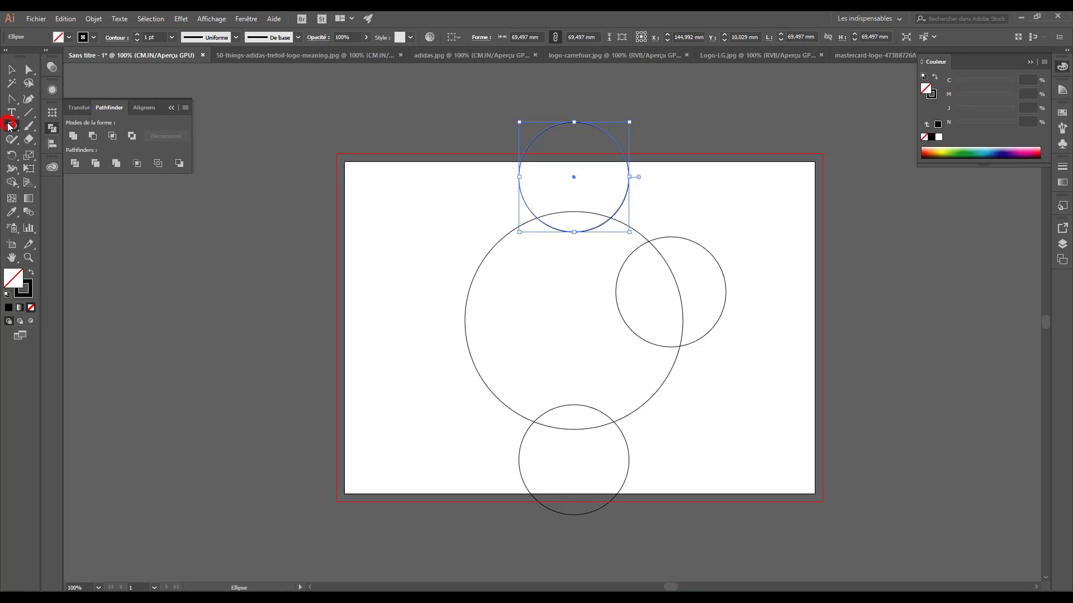
drag(218, 191, 240, 277)
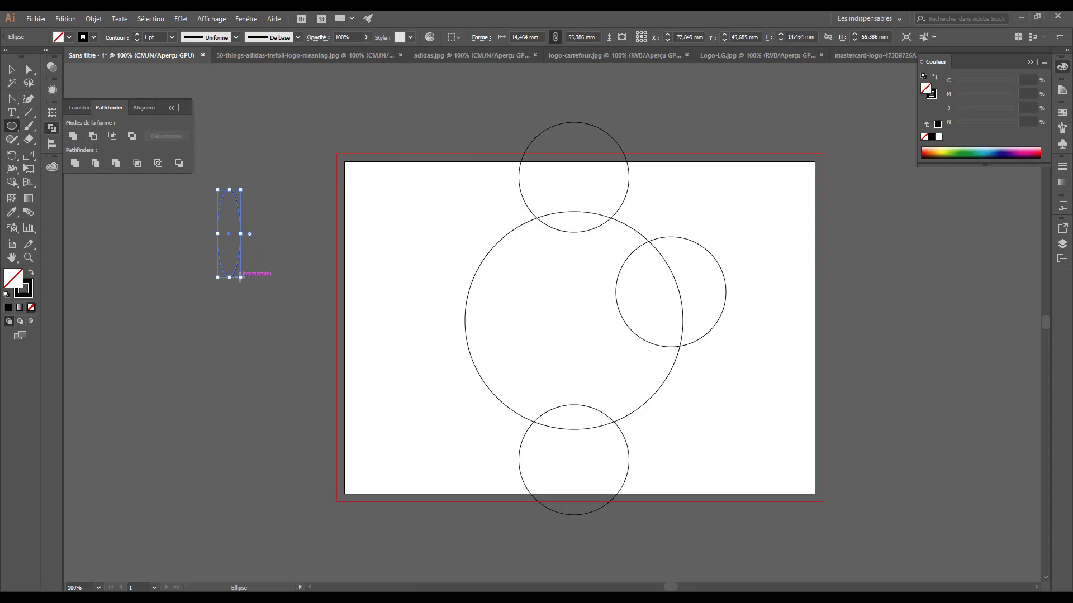
click(11, 70)
drag(238, 207, 293, 166)
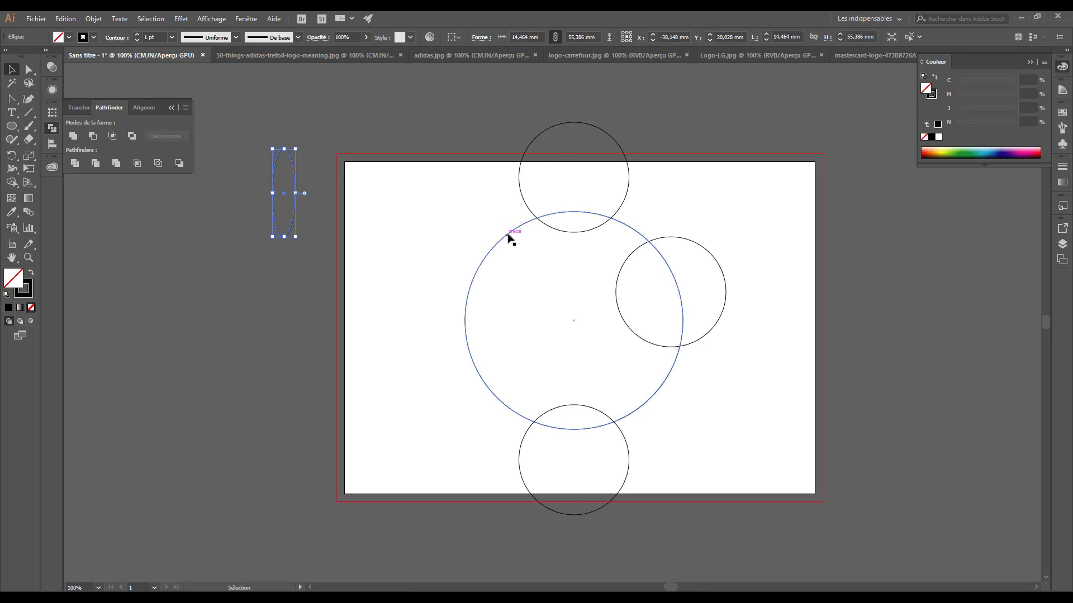
Step: Swap the narrow ellipse's fill and stroke to make it solid black without an outline
click(31, 272)
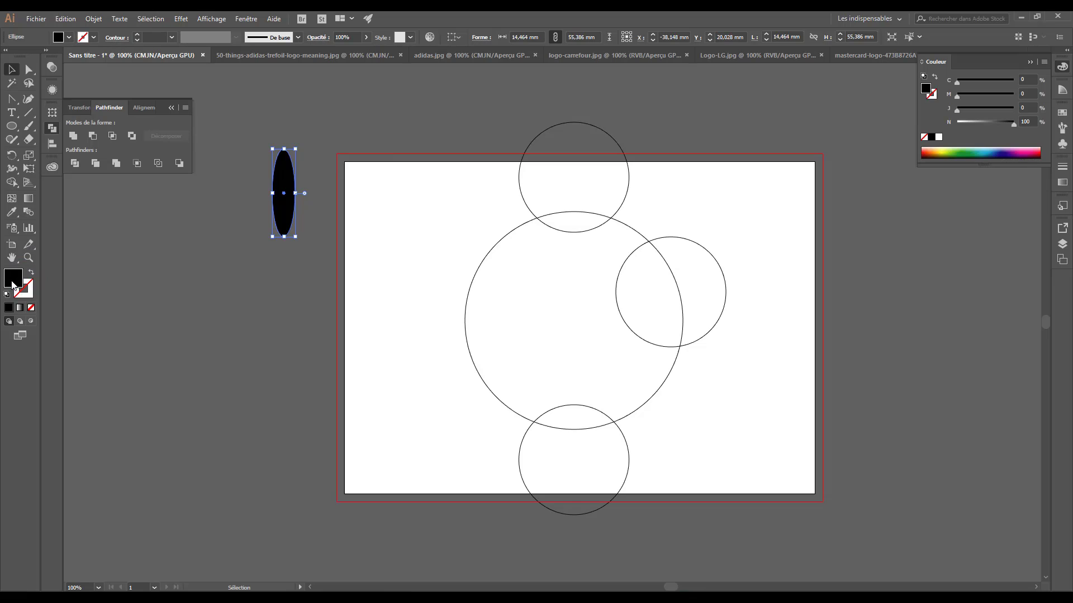
click(261, 219)
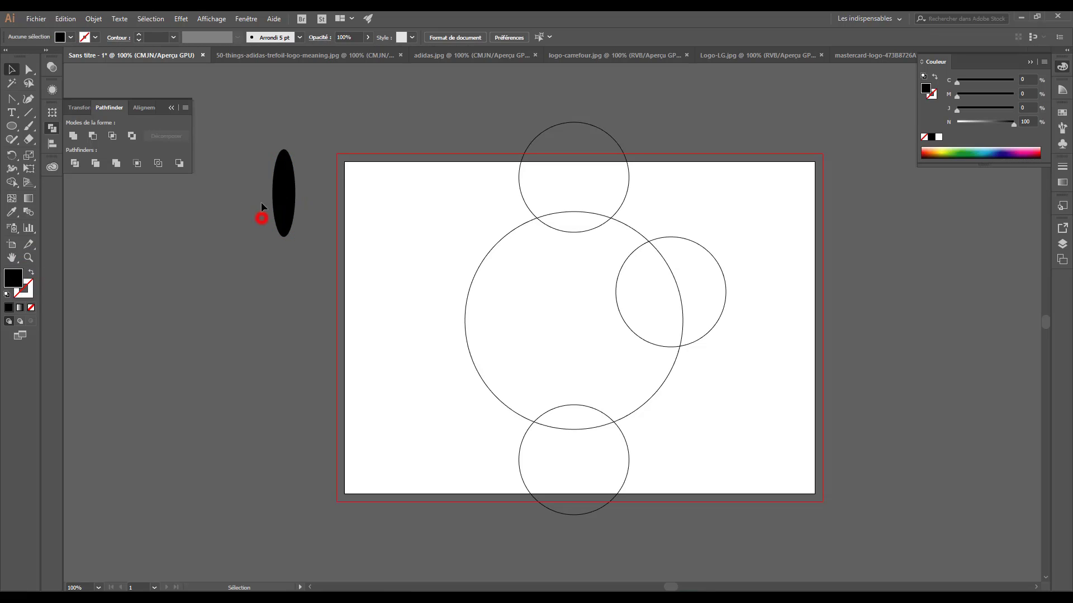
click(285, 150)
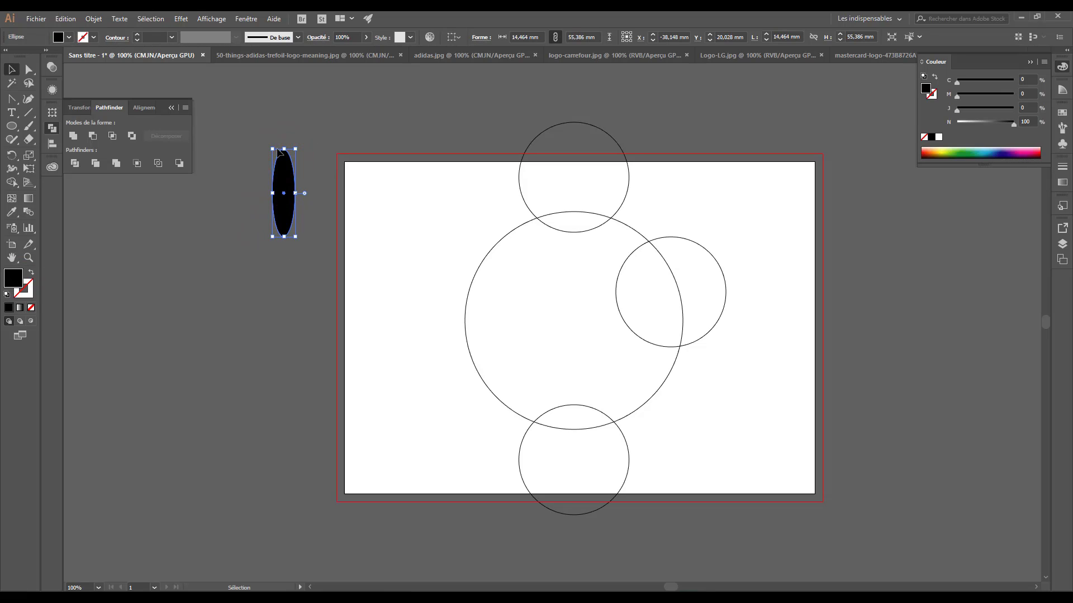
click(280, 282)
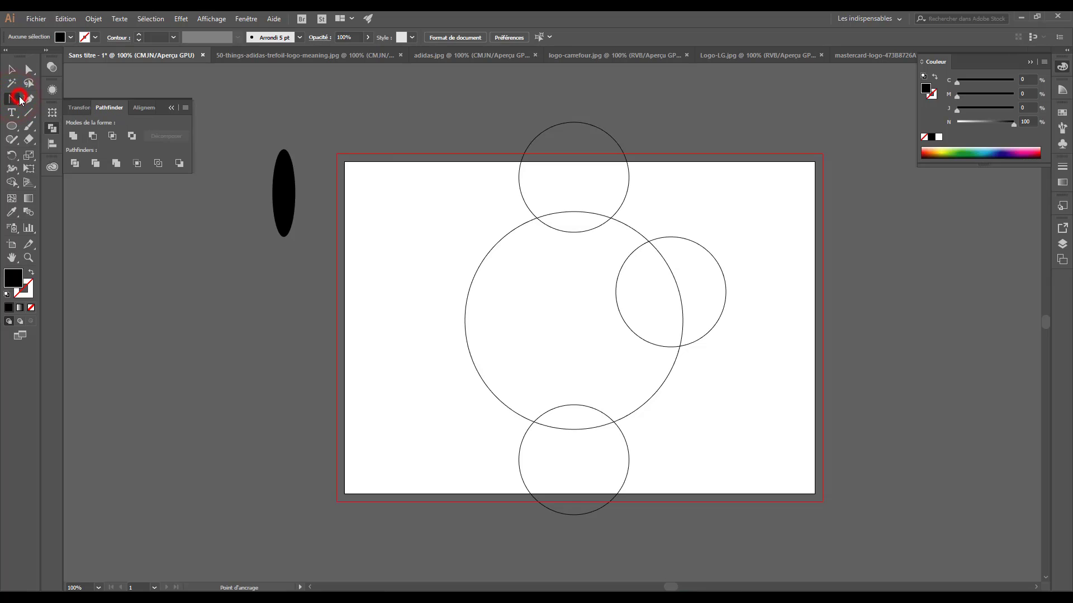
Step: Convert the black ellipse's top and bottom anchor points to sharp corners, forming a pointed leaf shape
click(19, 99)
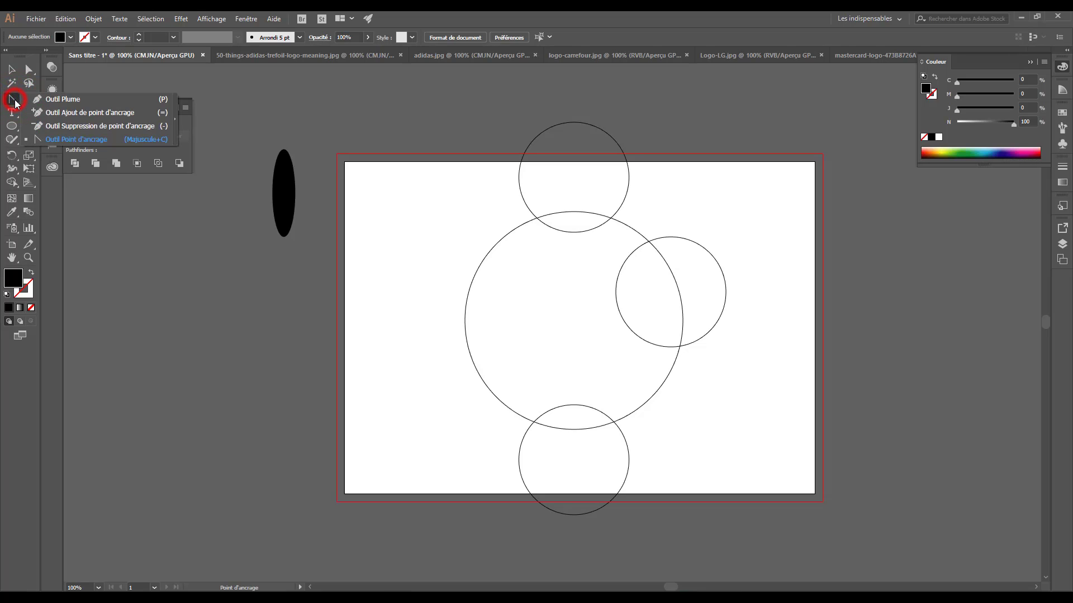
click(46, 140)
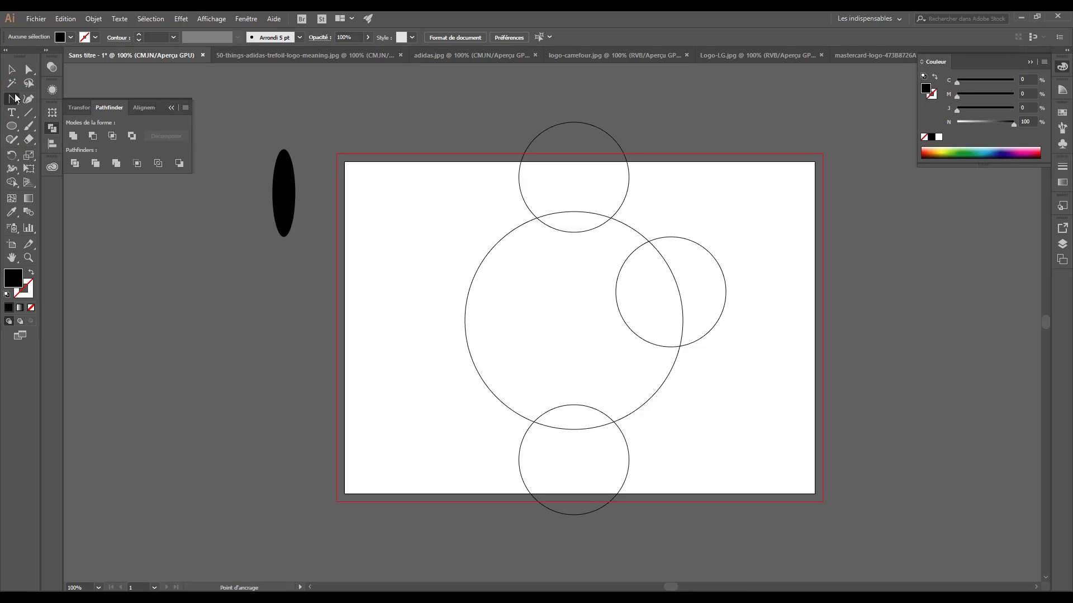
click(284, 149)
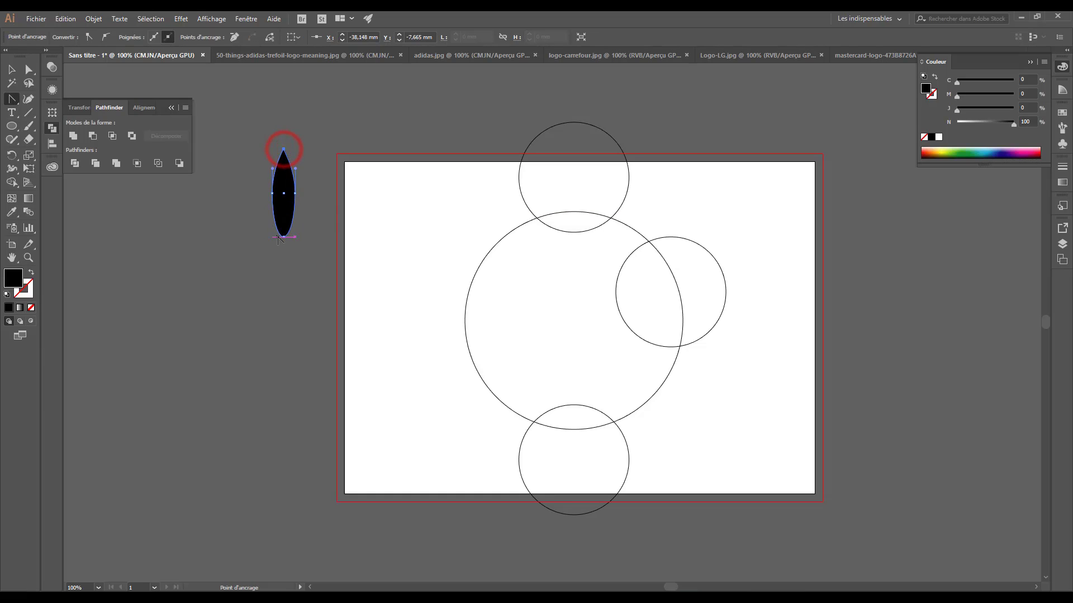
click(284, 237)
click(12, 69)
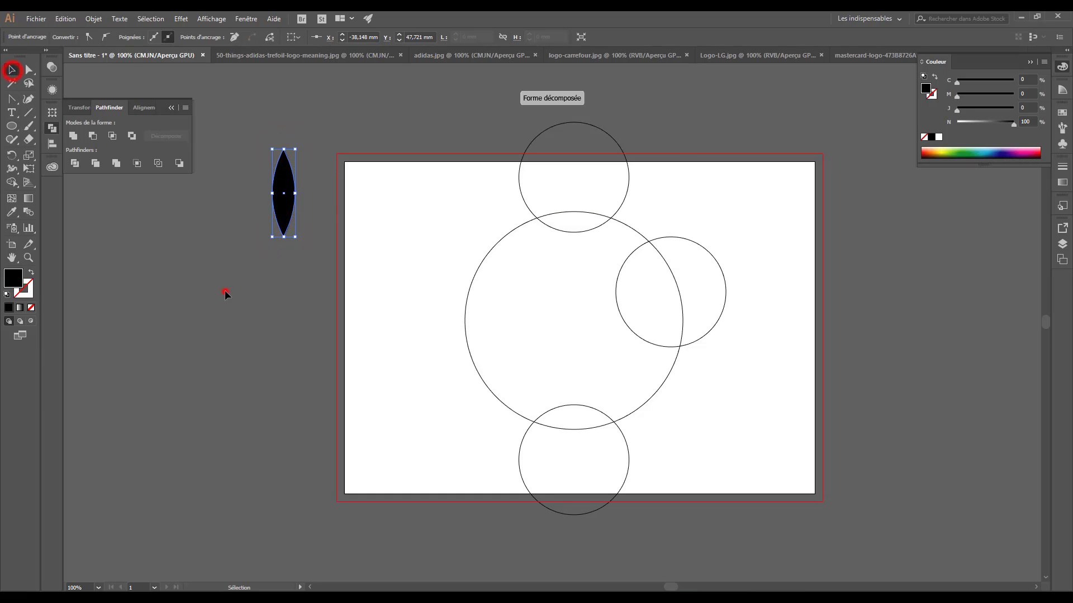
click(225, 292)
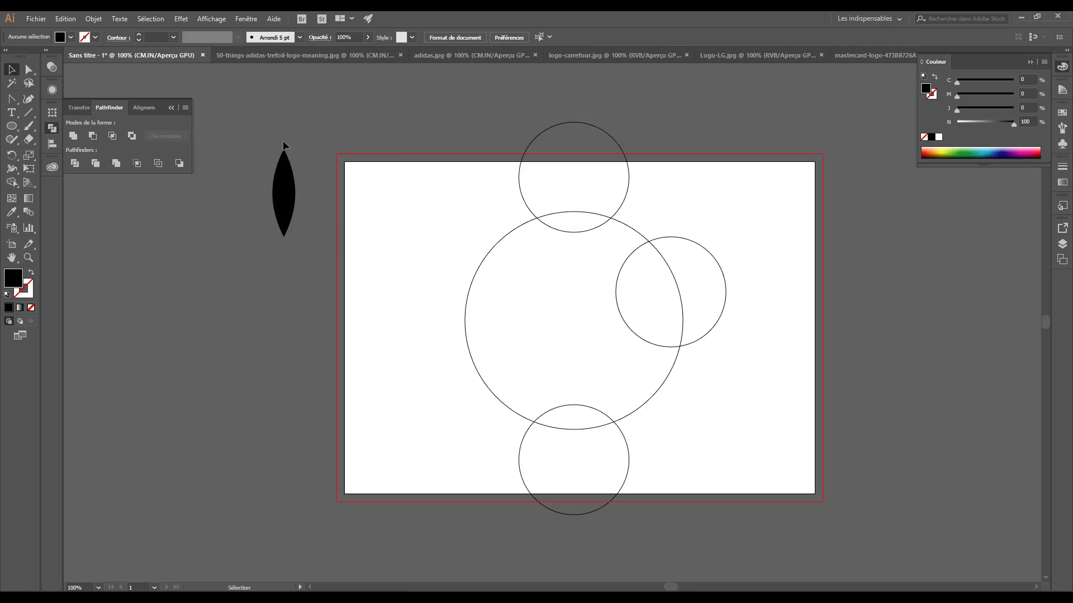
Step: Move the black pointed leaf slightly farther from the artboard and deselect it
drag(288, 215, 263, 211)
click(227, 395)
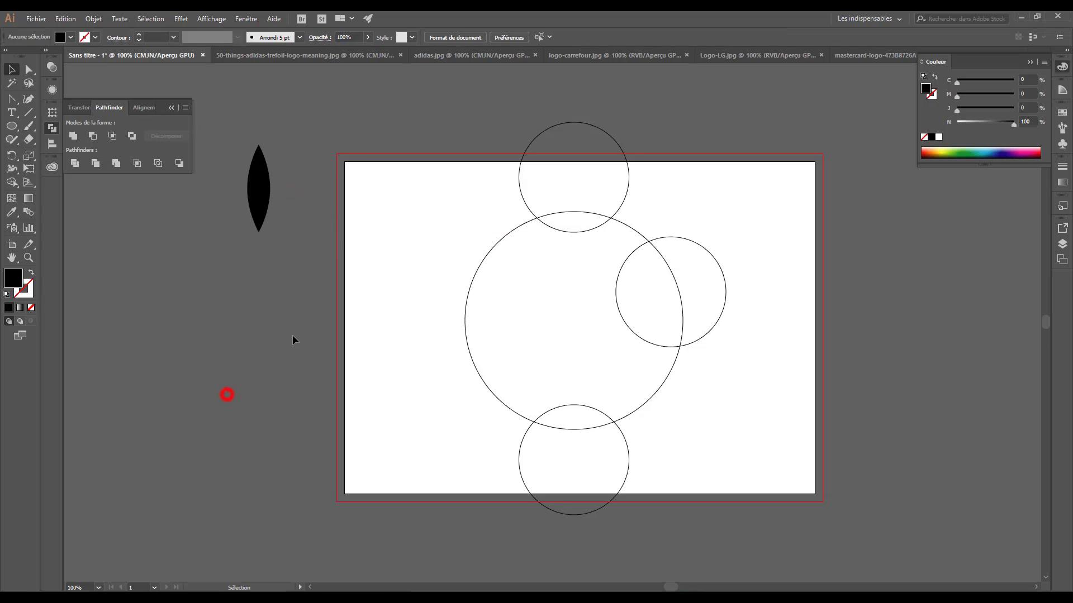
Step: Select all four circles and use Shape Builder to cut the three small circles out of the large one, leaving a bitten apple outline
drag(421, 130, 747, 518)
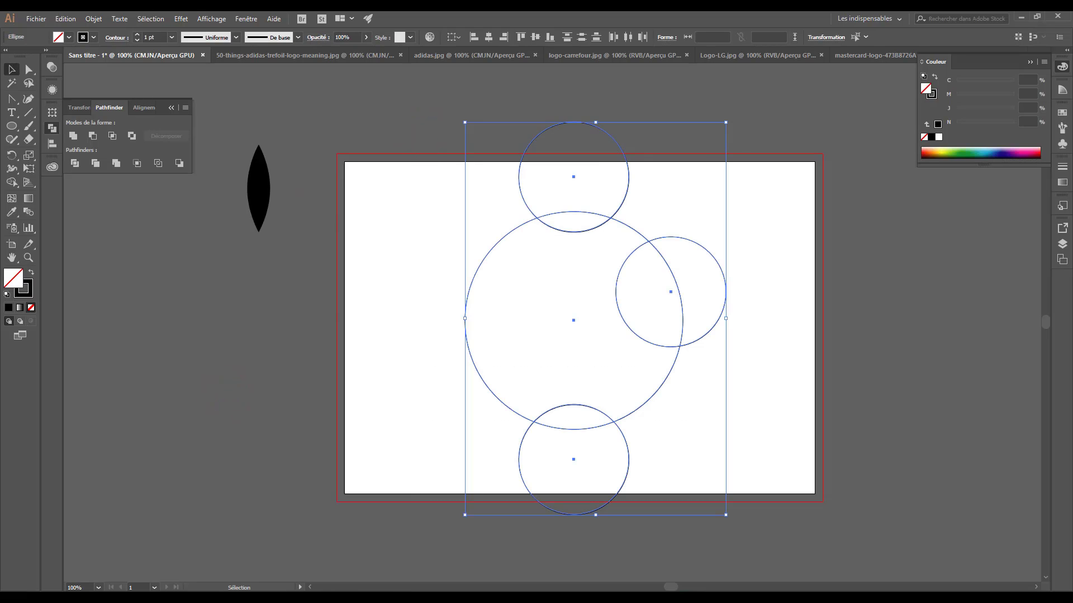
click(11, 182)
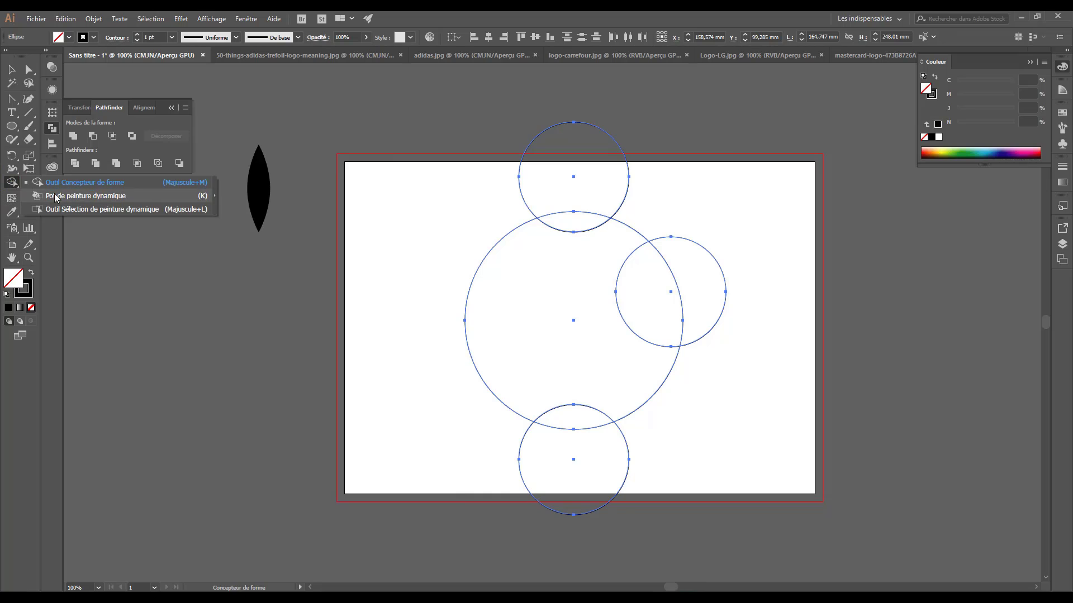
click(57, 184)
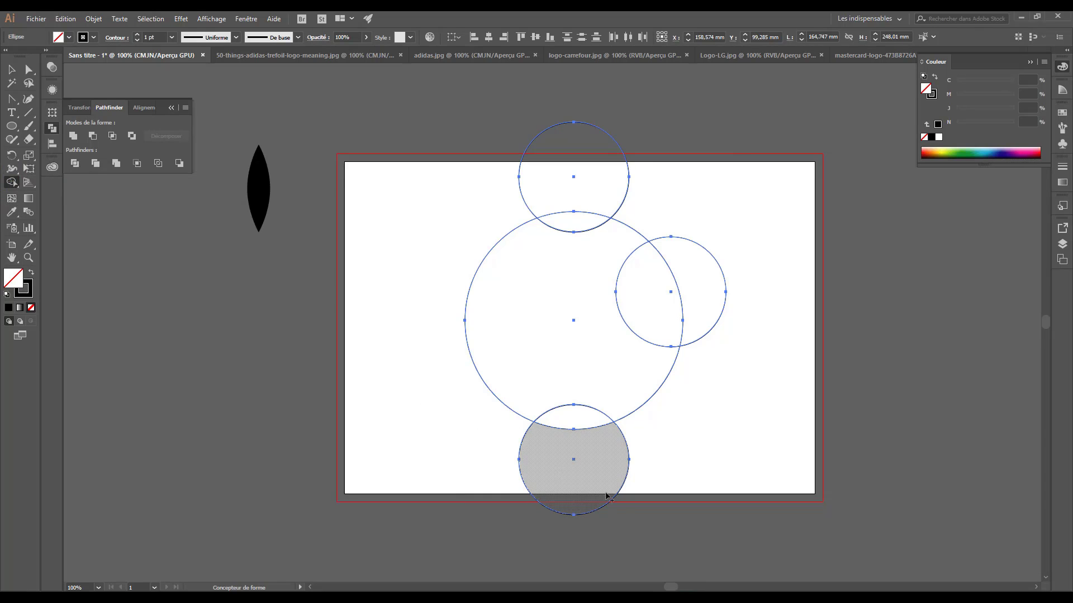
mouse_move(570, 552)
mouse_down()
mouse_move(560, 453)
mouse_move(569, 418)
mouse_up()
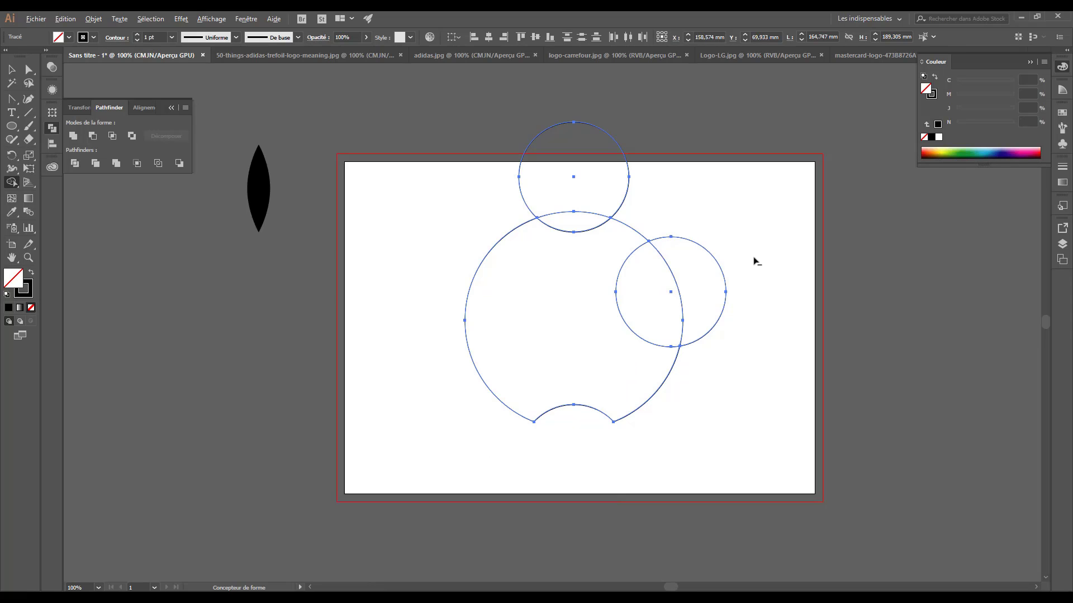
drag(753, 258, 643, 305)
drag(574, 100, 582, 227)
Step: Swap the apple outline's fill and stroke to make it solid black without an outline
click(12, 69)
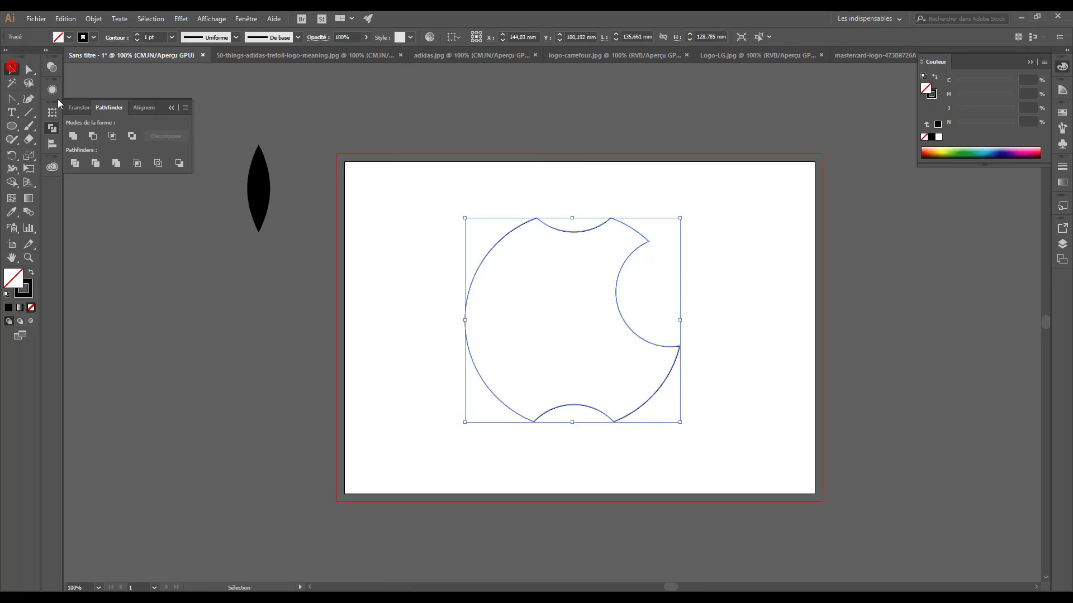
click(557, 285)
click(558, 231)
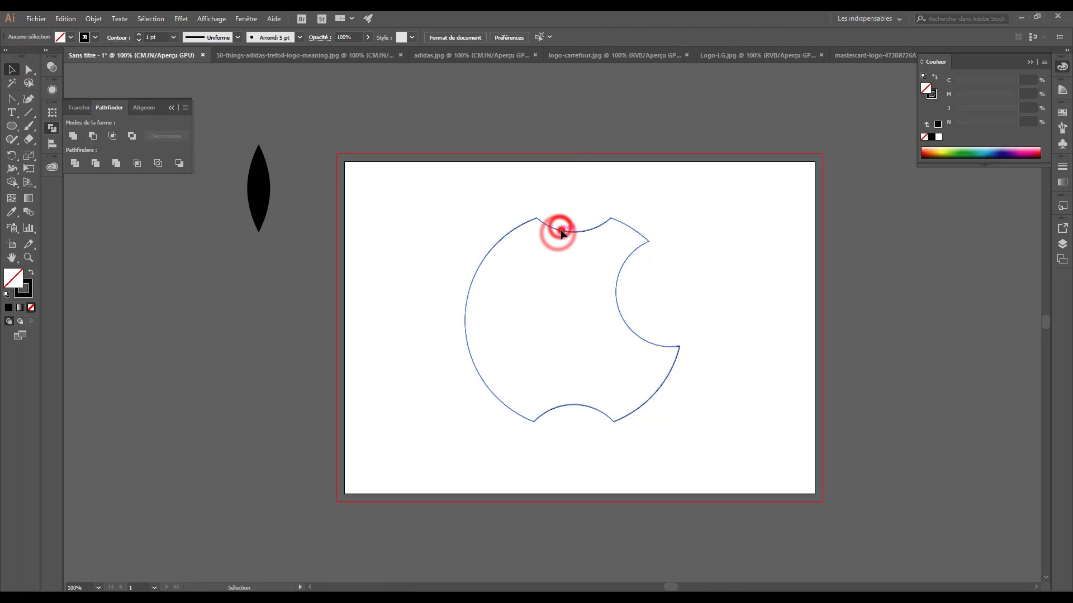
click(30, 273)
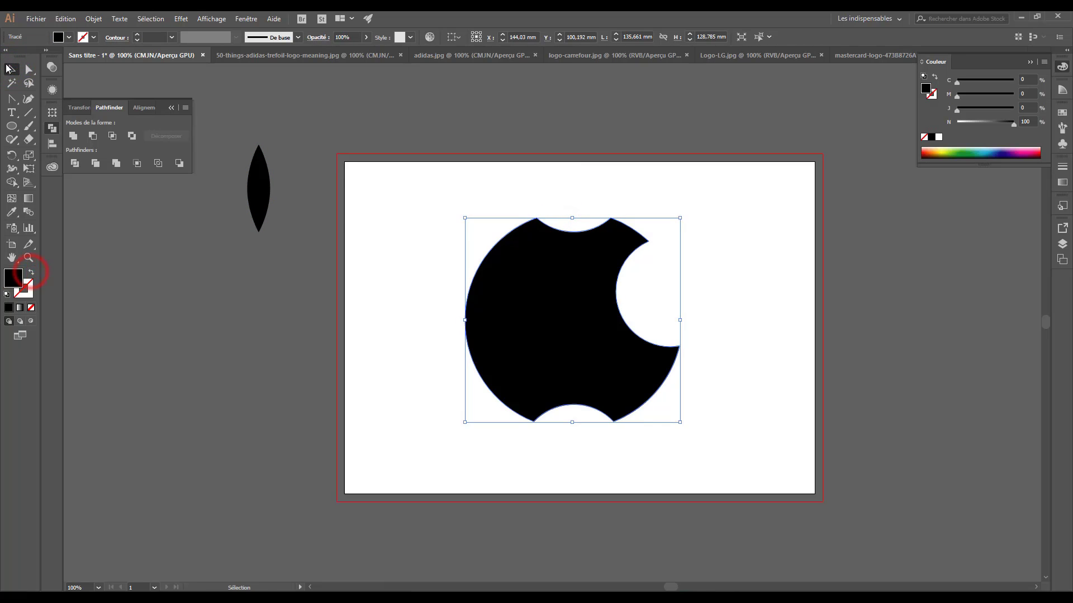
click(340, 328)
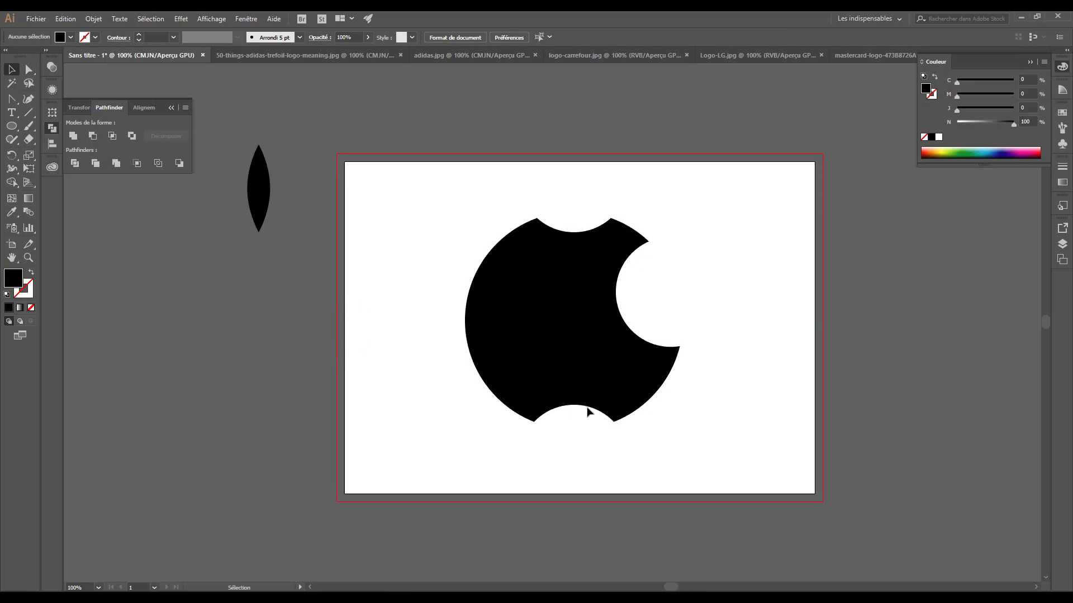
Step: Round the two sharp corners at the apple's base into smooth lobes by adjusting their anchor point handles to horizontal
click(11, 101)
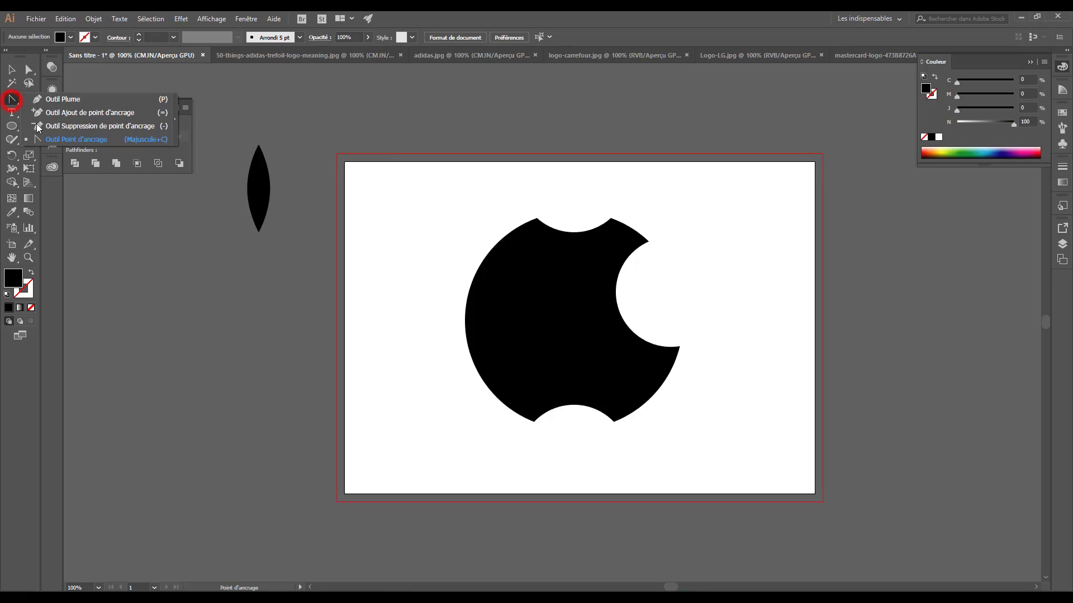
click(614, 423)
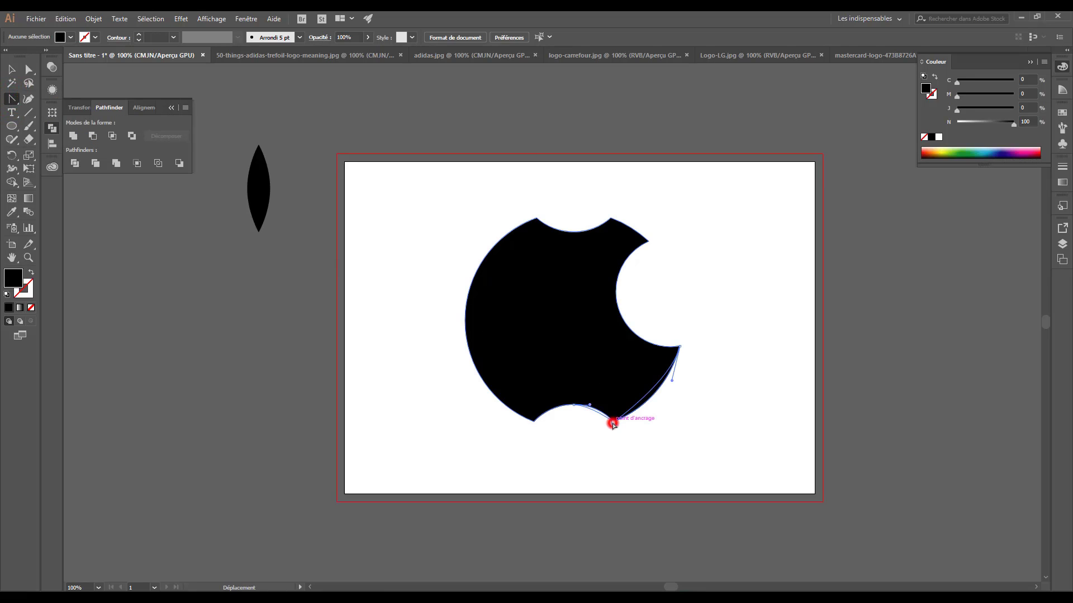
click(33, 72)
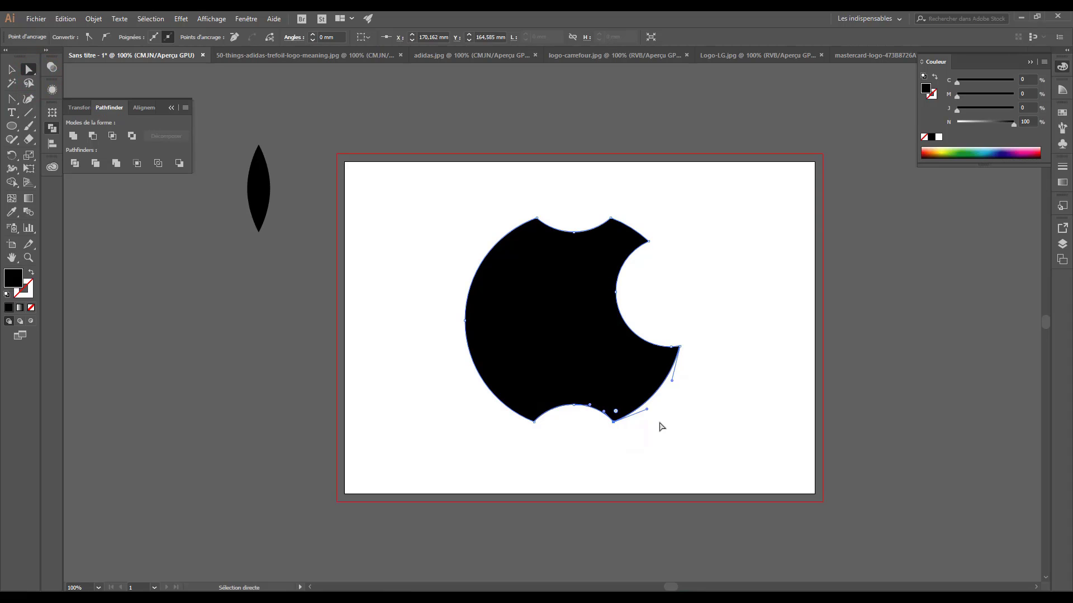
click(616, 422)
mouse_move(646, 410)
mouse_down()
mouse_move(640, 444)
mouse_move(642, 424)
mouse_move(598, 443)
mouse_move(651, 411)
mouse_move(652, 429)
mouse_up()
key(ctrl+z)
drag(647, 411, 597, 422)
drag(533, 421, 491, 423)
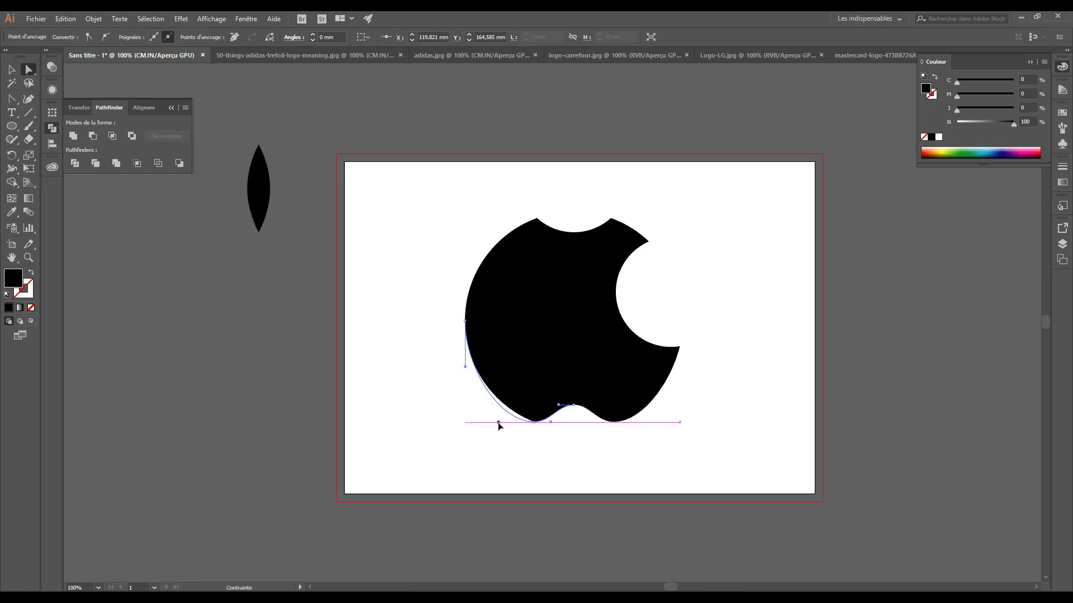
drag(496, 426, 496, 426)
Step: Lower the middle anchor point of the apple's bottom notch to about Y 158.8 mm, making the notch shallower
click(582, 391)
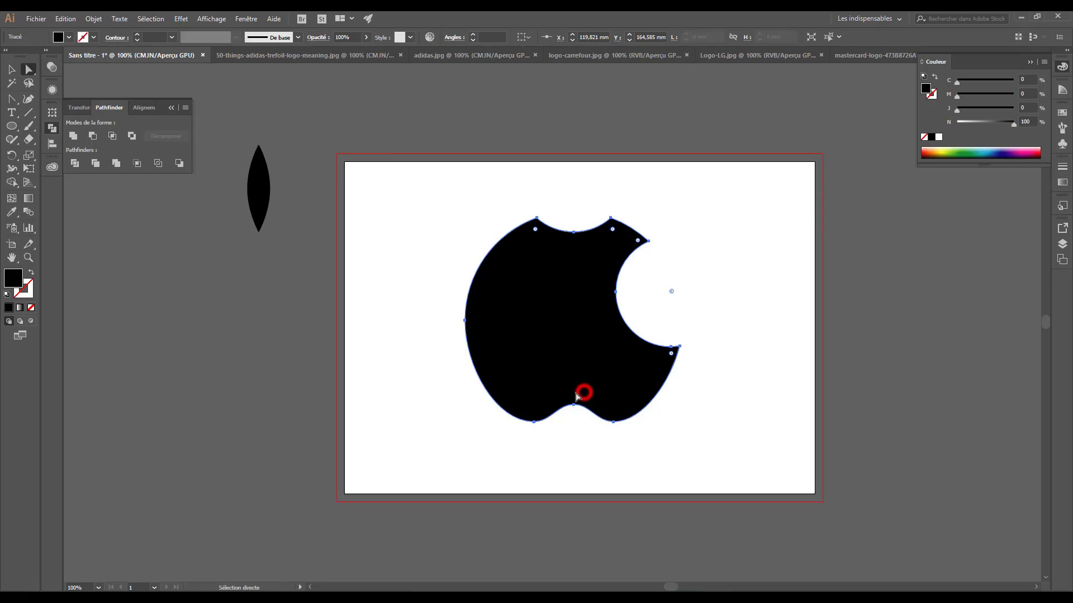
click(570, 424)
click(574, 404)
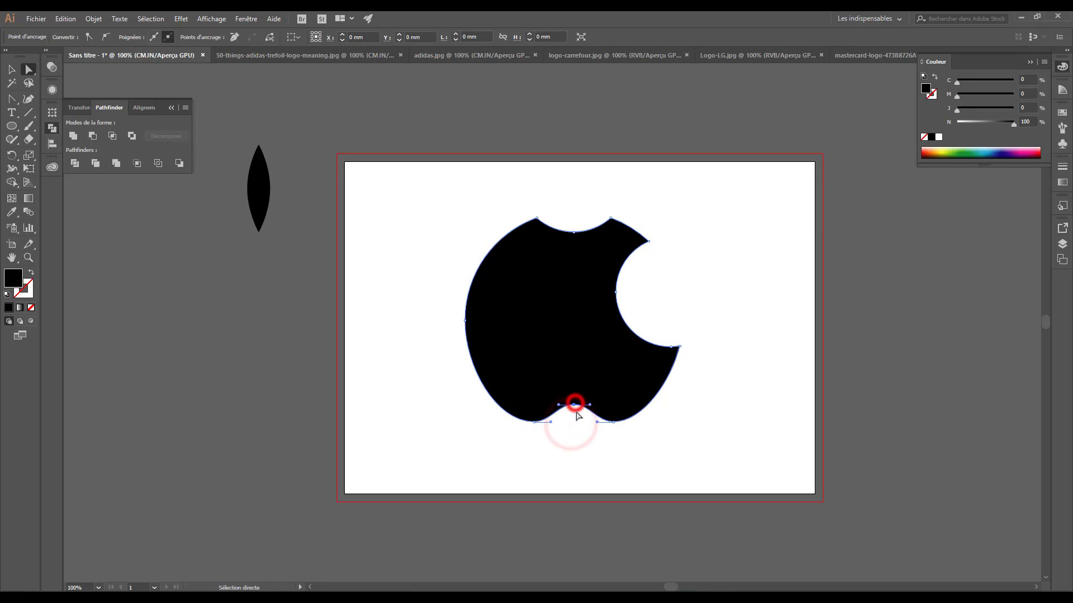
drag(574, 405, 572, 414)
click(572, 461)
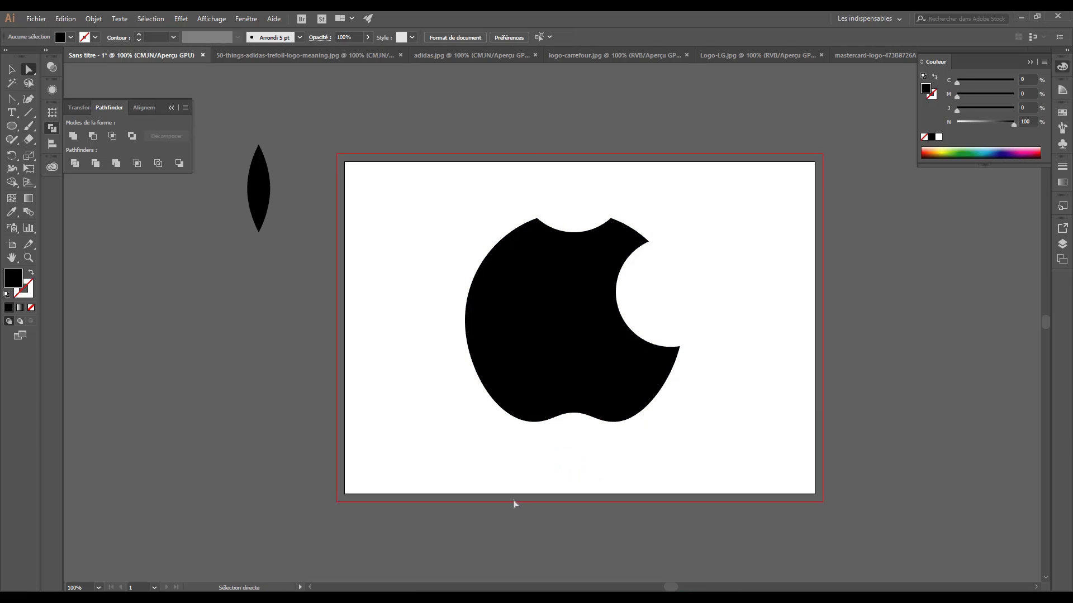
Step: Smooth the two corners beside the apple's top notch by setting their inner handles horizontal
click(611, 220)
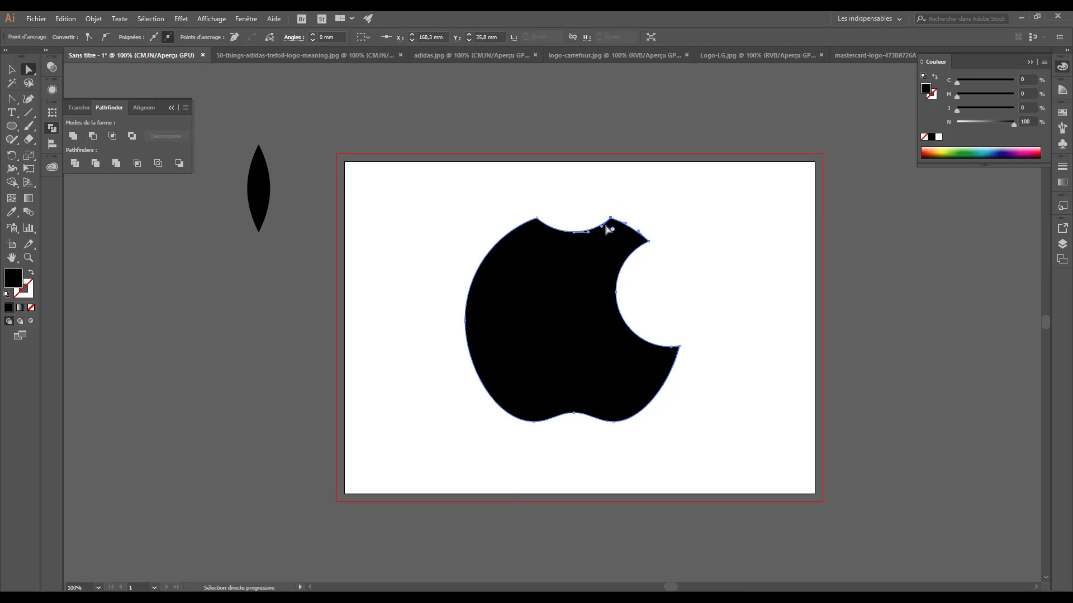
drag(601, 228, 596, 220)
click(537, 217)
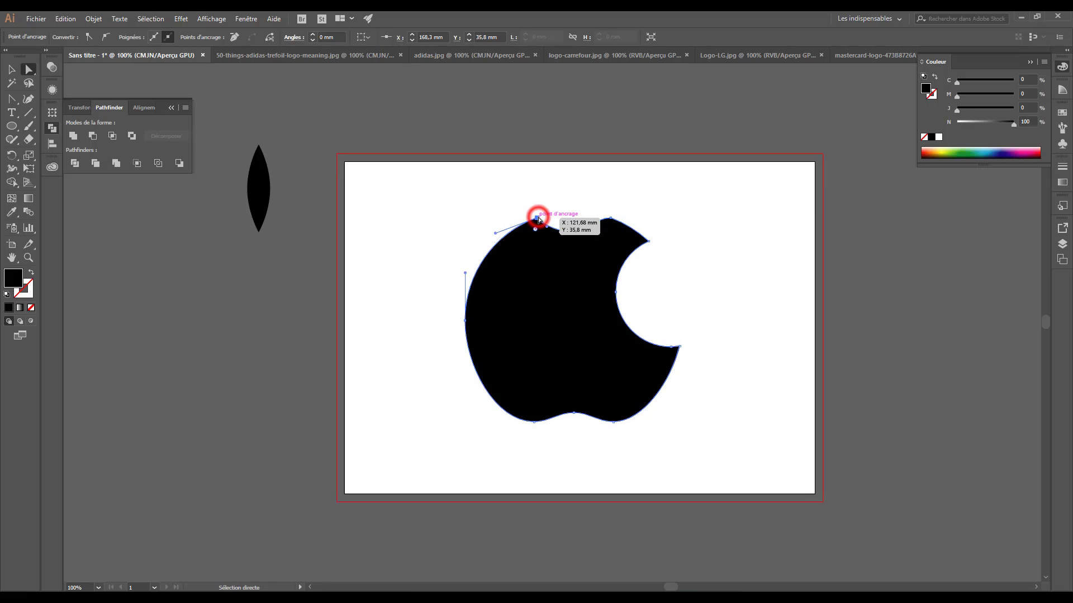
drag(546, 227, 555, 223)
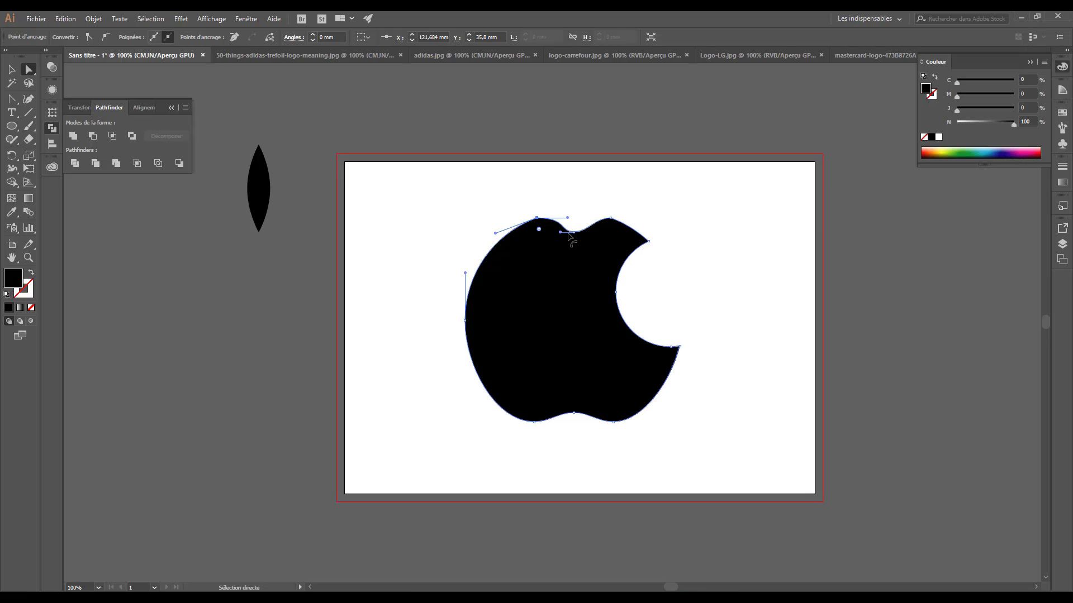
Step: Try raising the top notch's middle anchor point and lengthening the right shoulder's inner handle, and undo both edits
click(574, 233)
drag(577, 235, 576, 231)
click(567, 187)
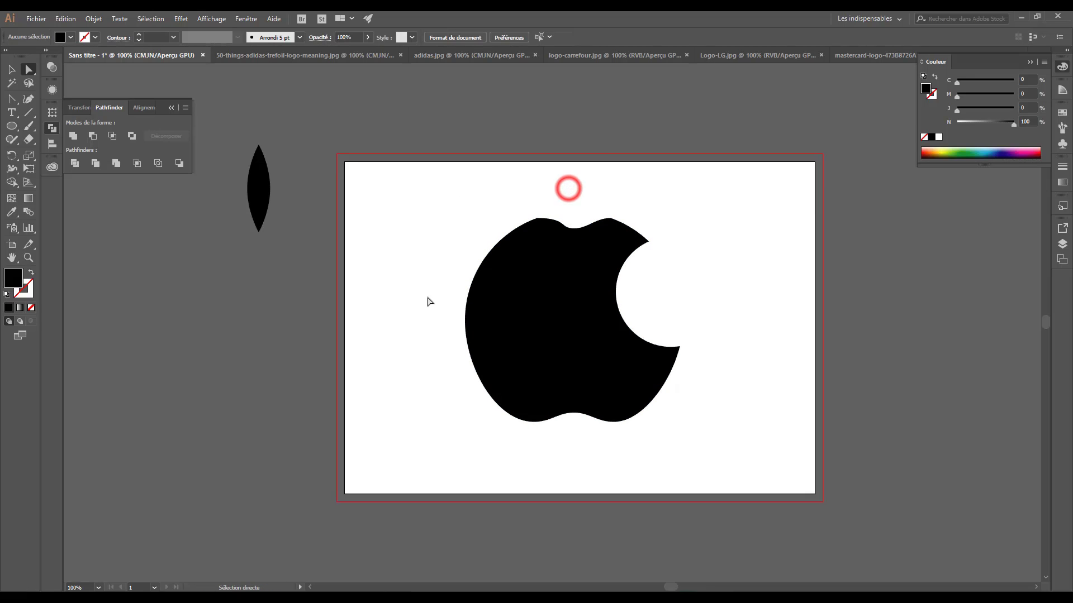
click(569, 232)
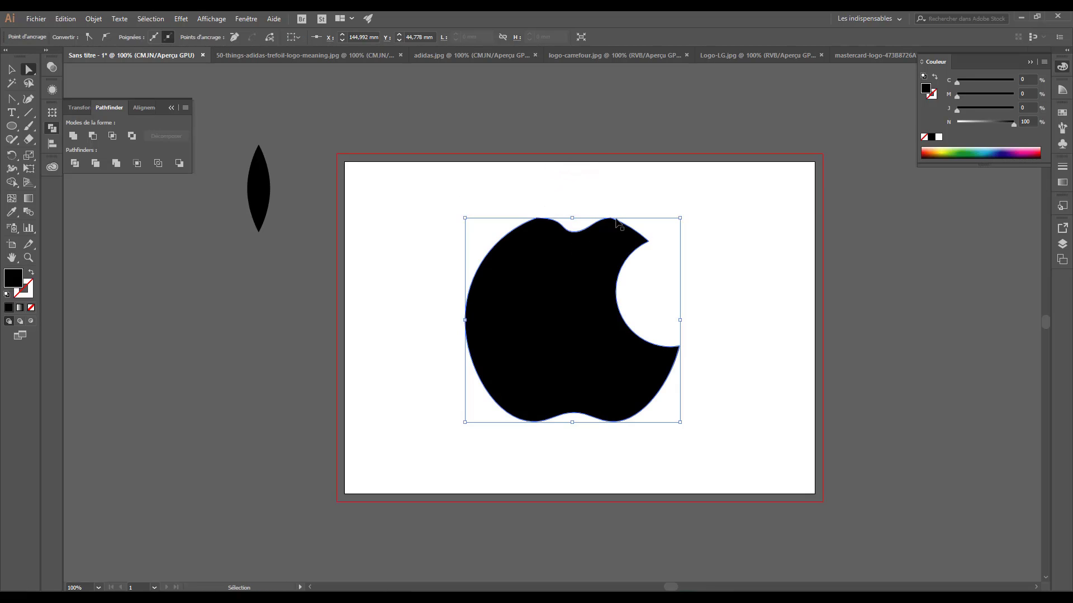
click(573, 231)
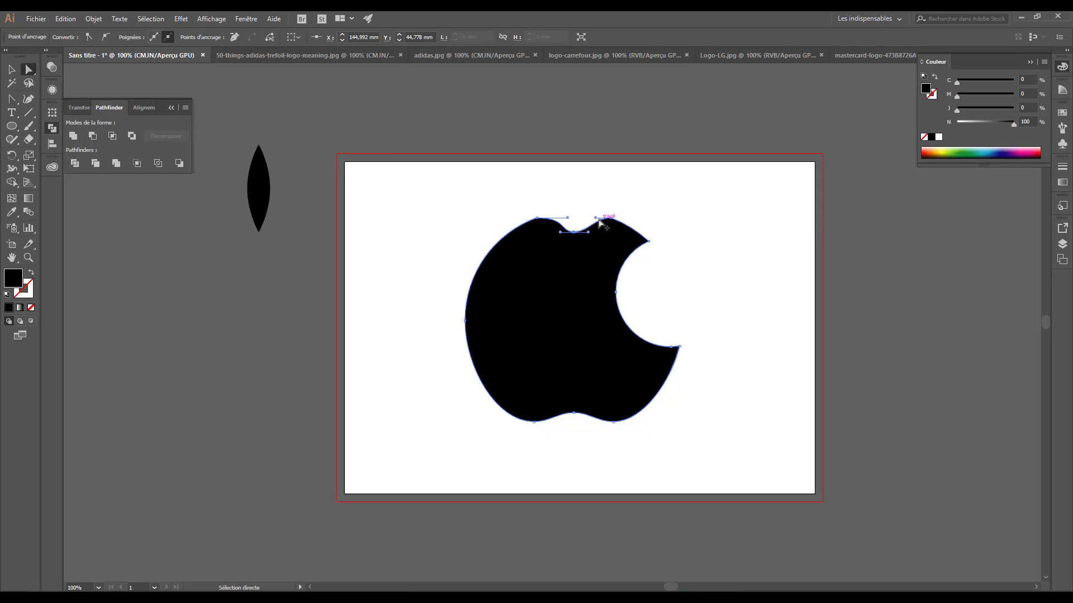
drag(594, 218, 587, 216)
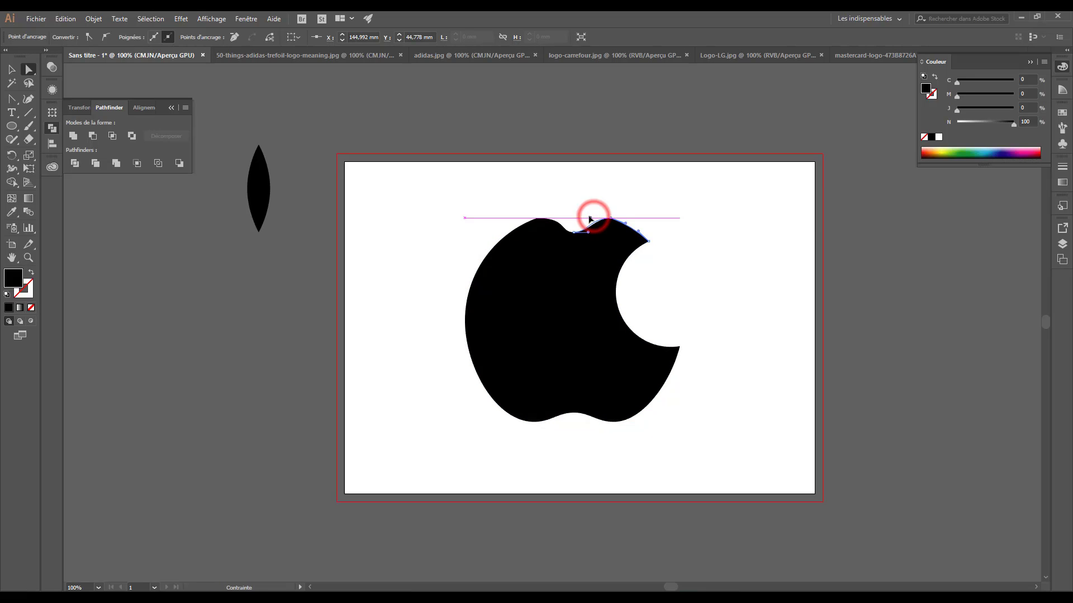
click(546, 198)
key(ctrl+z)
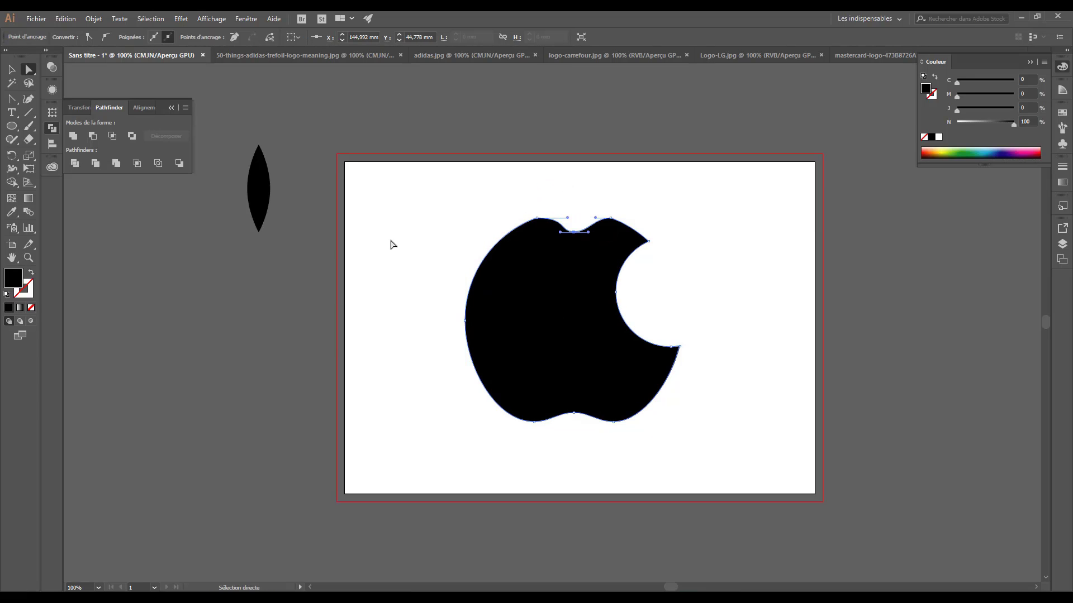
Step: Place the leaf above the apple's top notch at about X 156.3 mm, Y 9.3 mm, tilted clockwise
click(11, 69)
drag(260, 212, 579, 144)
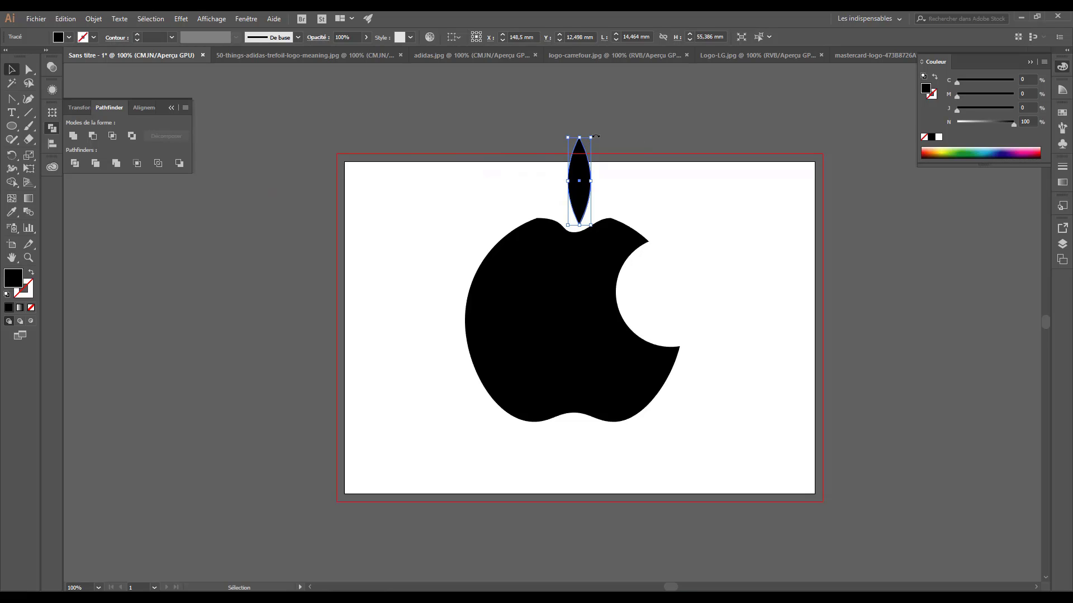
drag(597, 131, 591, 159)
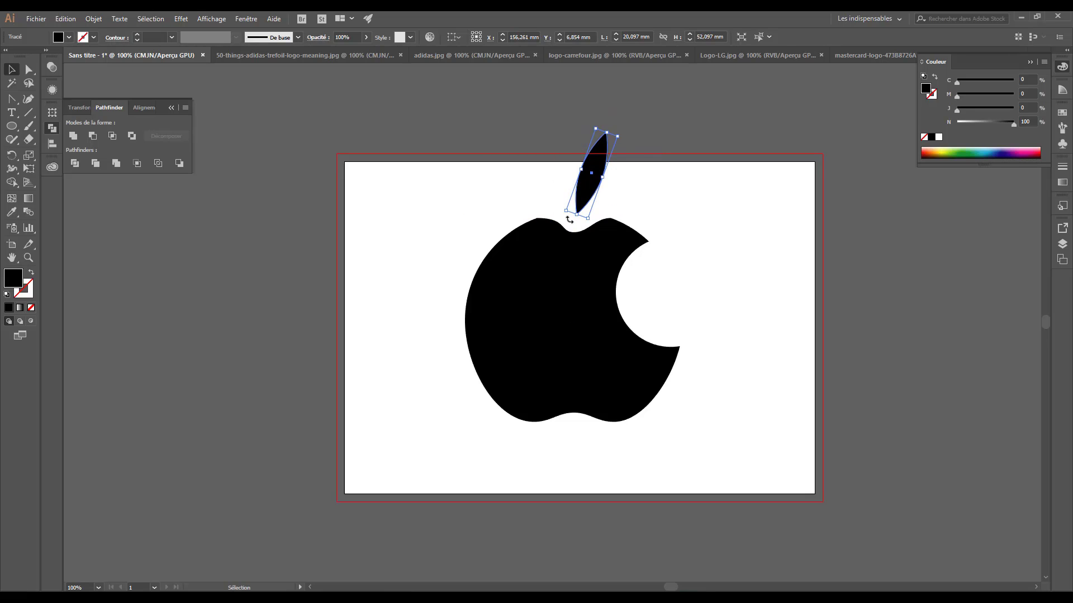
key(Down)
key(Down)
Step: Try scaling the apple body and leaf down together, and undo the change
key(a)
key(ctrl+minus)
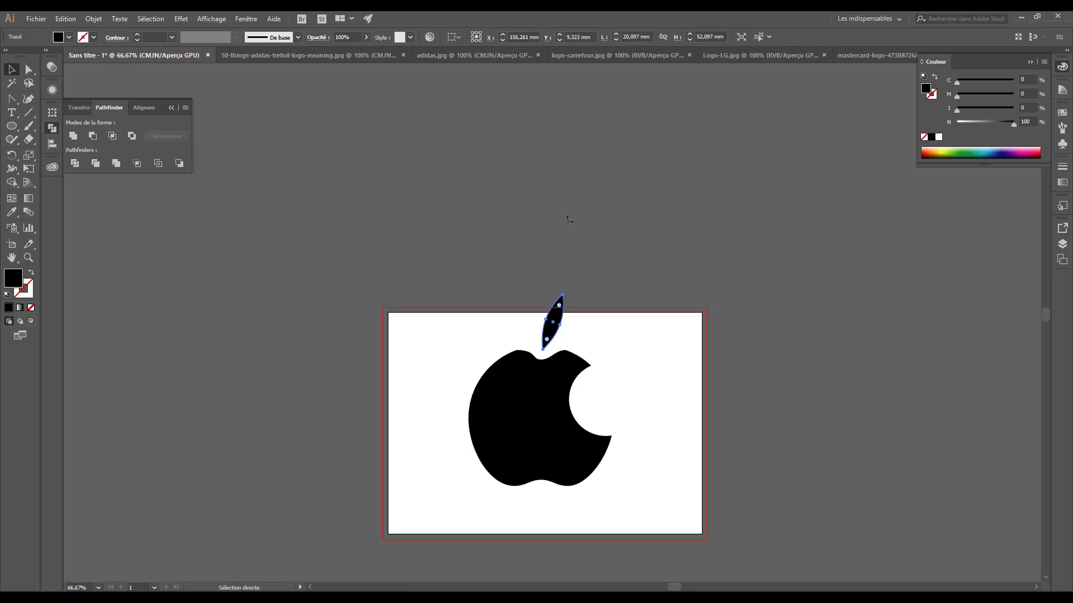
mouse_move(606, 412)
mouse_down()
mouse_move(600, 337)
mouse_move(618, 244)
mouse_move(635, 232)
mouse_up()
key(ctrl+plus)
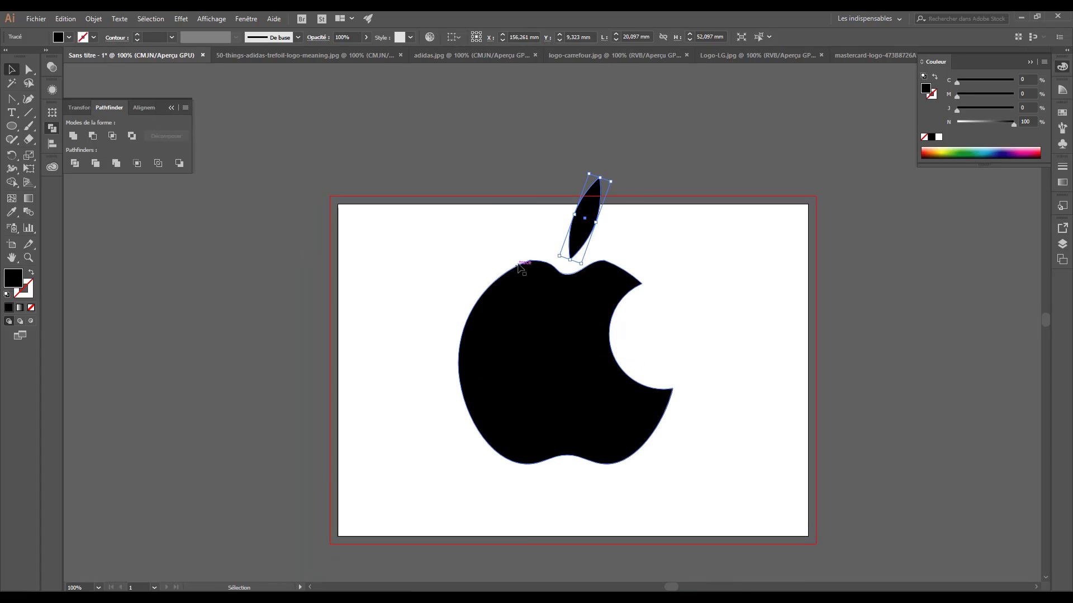
mouse_move(690, 168)
mouse_down()
mouse_move(571, 306)
mouse_move(427, 518)
mouse_up()
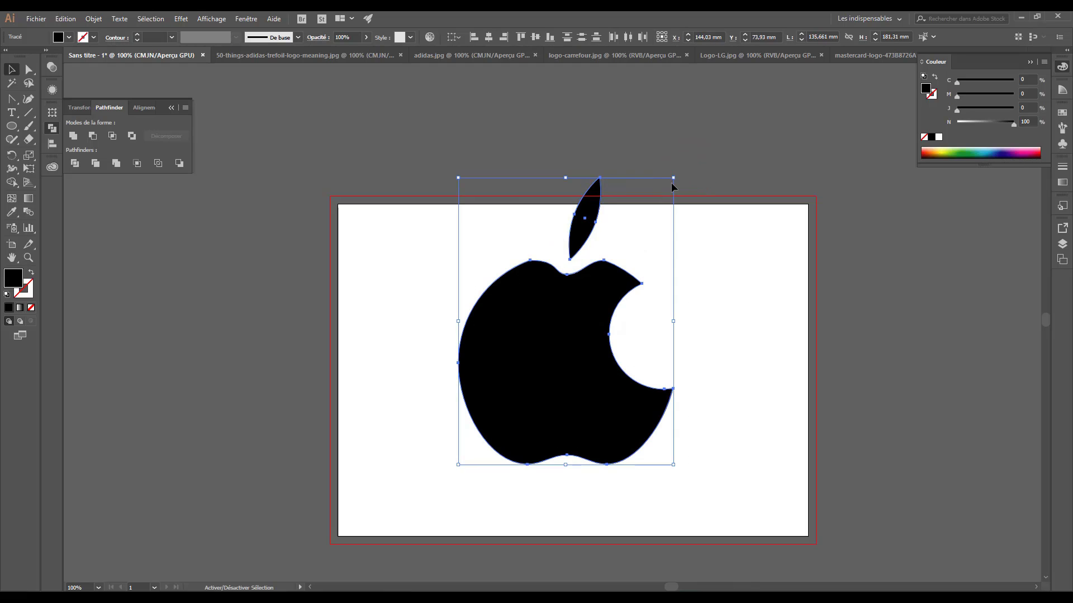
drag(673, 178, 473, 426)
click(729, 470)
key(ctrl+z)
key(ctrl+z)
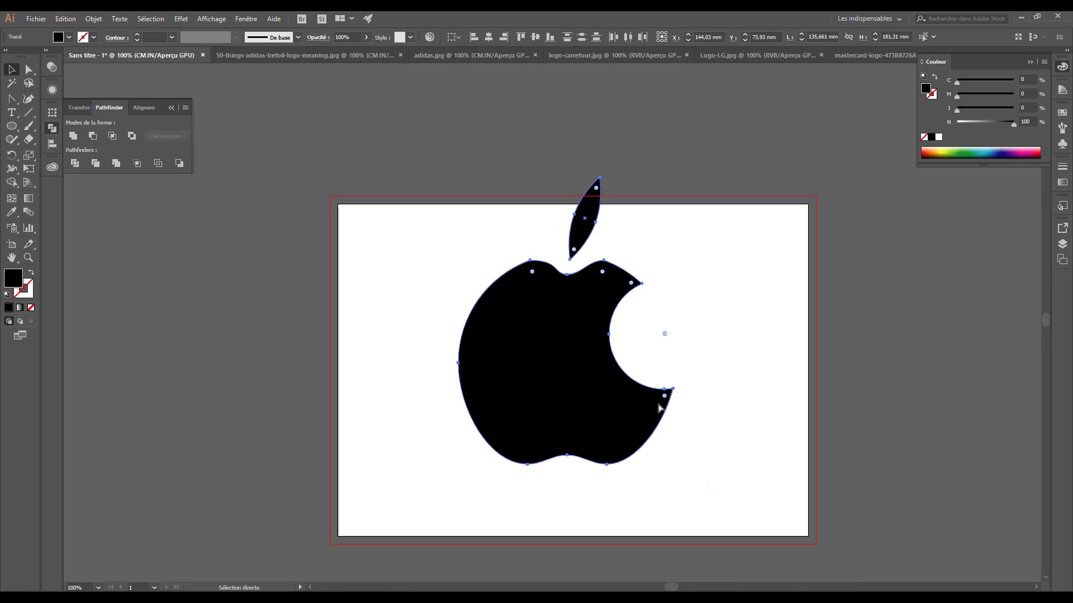
Step: Directly select the apple body and adjust the live corners at its top shoulders, the lower bite tip and the inside of the bite
click(30, 69)
click(333, 296)
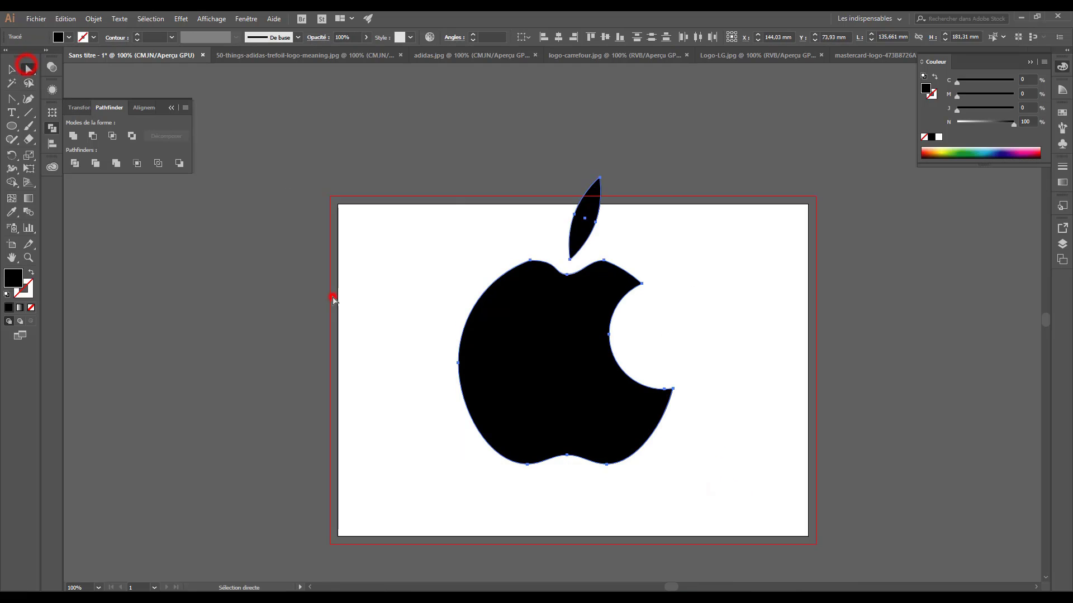
click(502, 292)
click(530, 259)
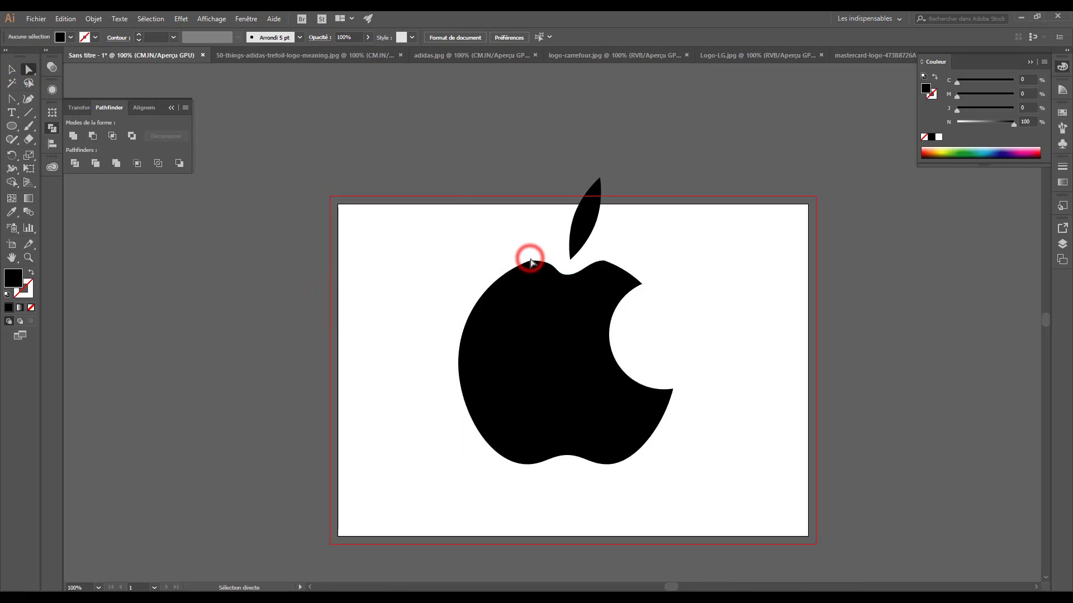
click(529, 259)
click(423, 241)
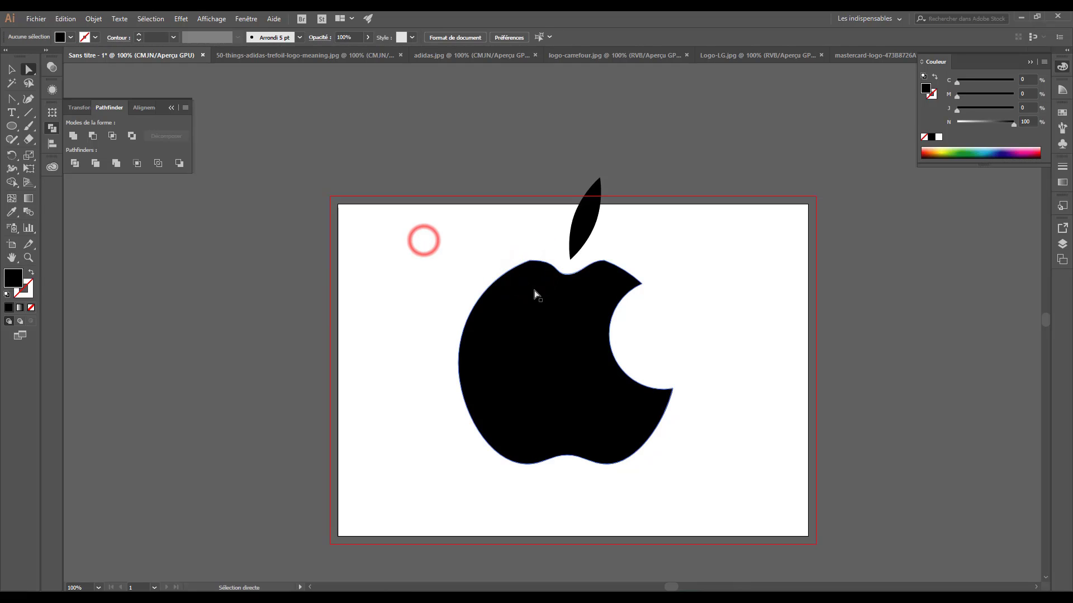
click(531, 267)
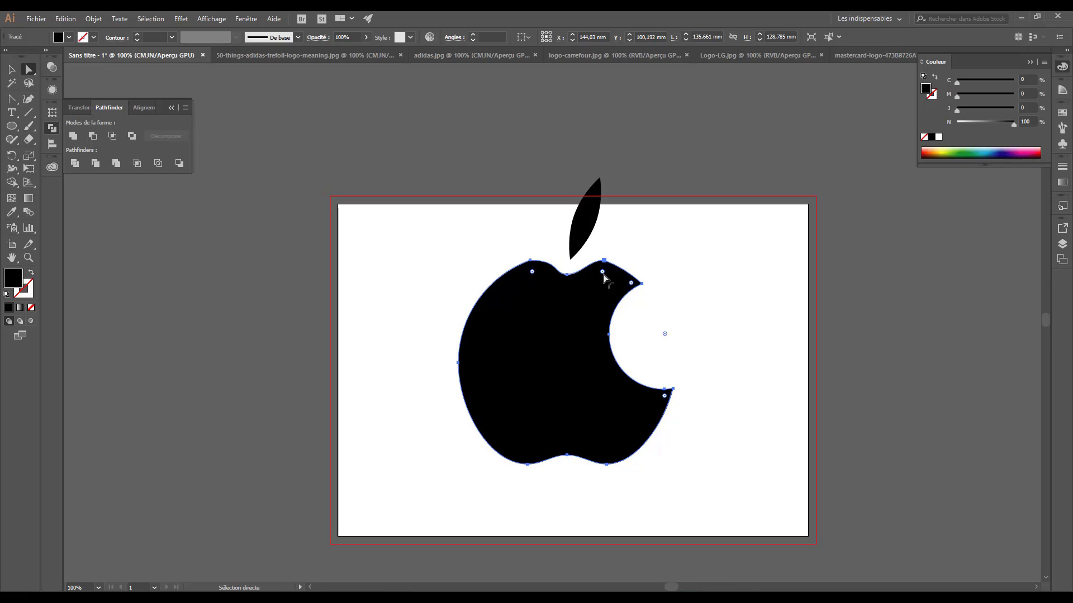
mouse_move(603, 274)
mouse_down()
mouse_move(602, 295)
mouse_move(601, 272)
mouse_move(603, 280)
mouse_up()
drag(532, 273, 536, 292)
drag(664, 399, 666, 400)
click(665, 396)
drag(664, 334, 636, 390)
click(585, 406)
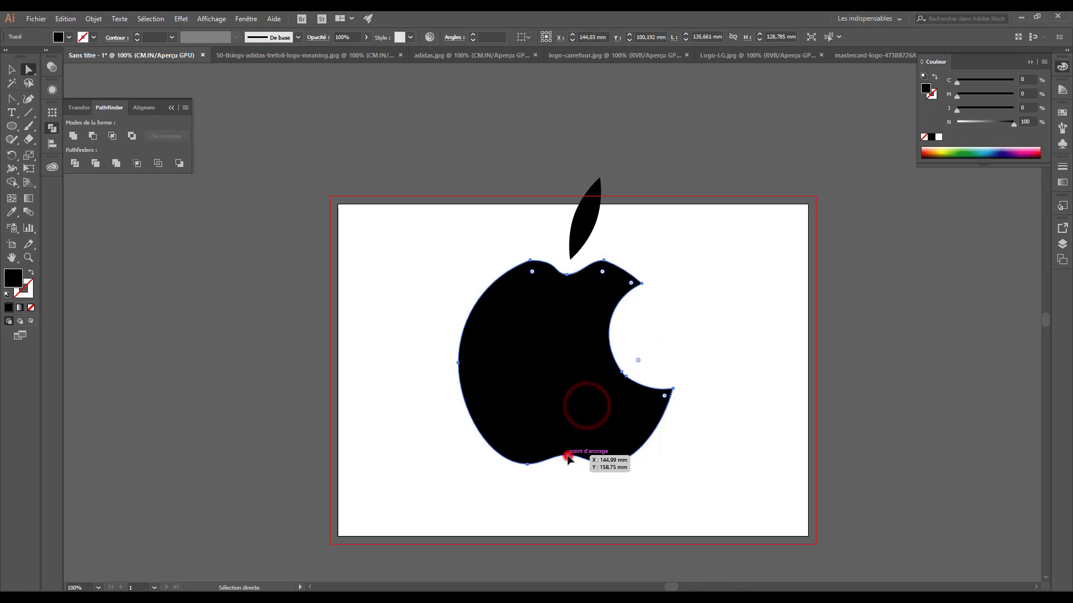
Step: Try raising and lowering the middle anchor point of the apple's bottom notch, and undo the edits
click(567, 455)
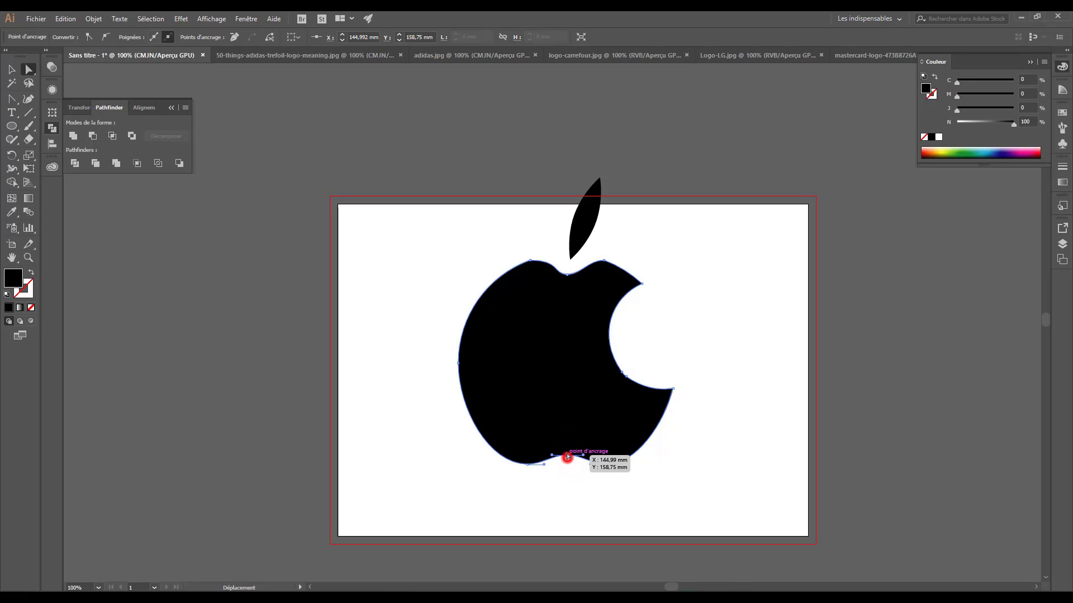
drag(567, 457, 568, 446)
click(561, 462)
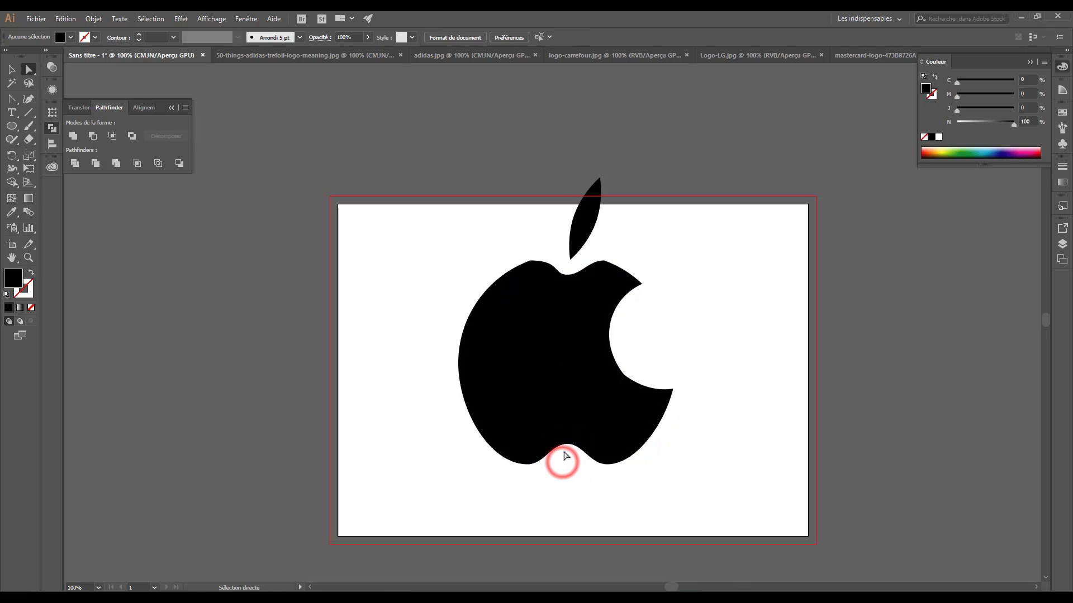
key(ctrl+z)
click(572, 456)
drag(564, 453, 569, 464)
key(ctrl+z)
click(577, 505)
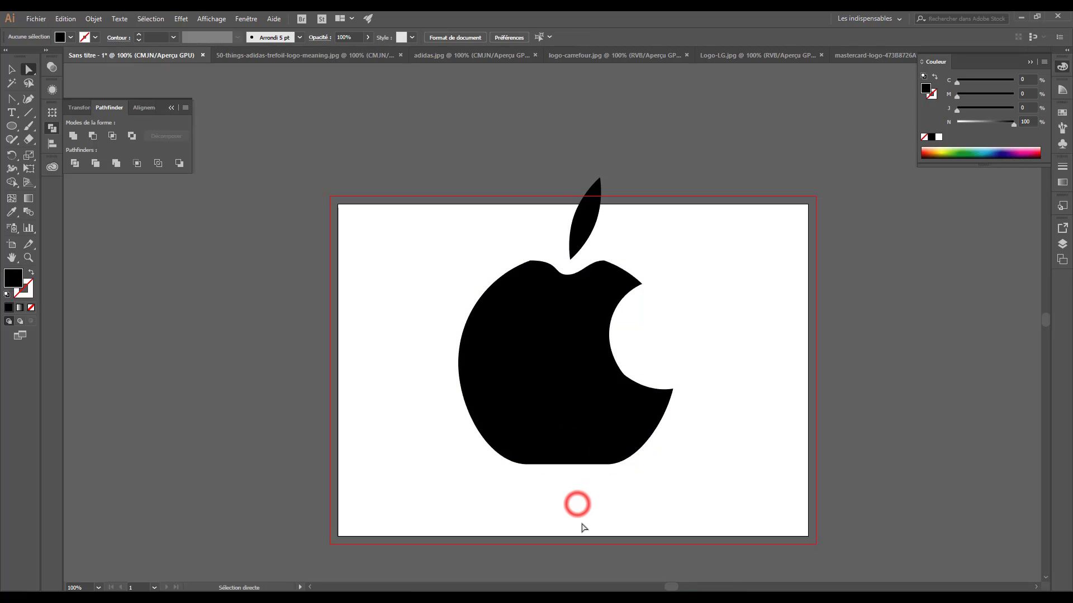
key(ctrl+z)
click(623, 478)
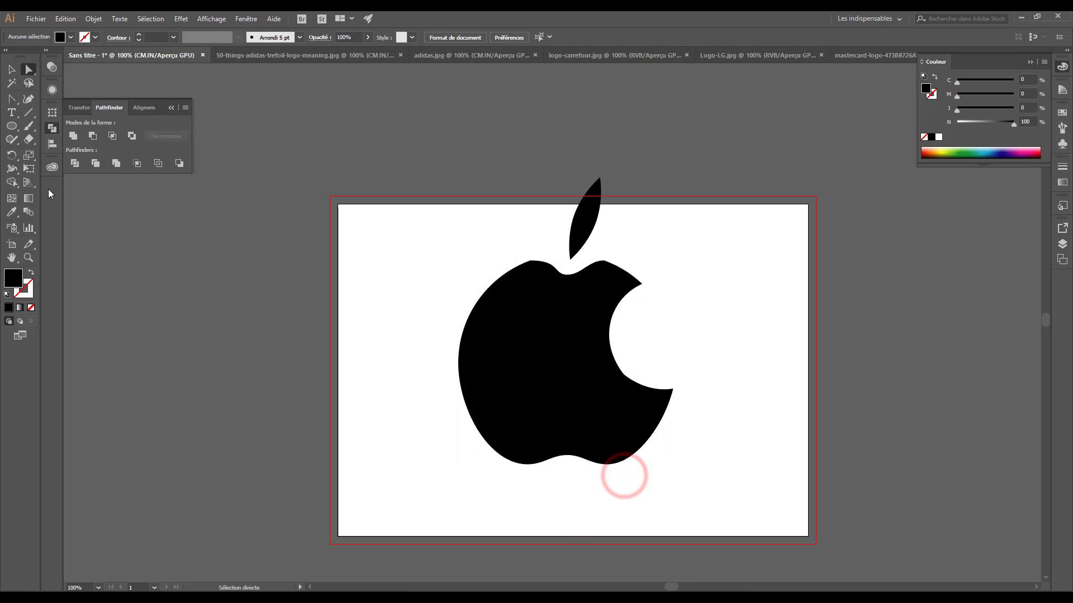
Step: Draw a yellow-filled rectangle about 204 × 39 mm across the upper part of the apple
click(12, 128)
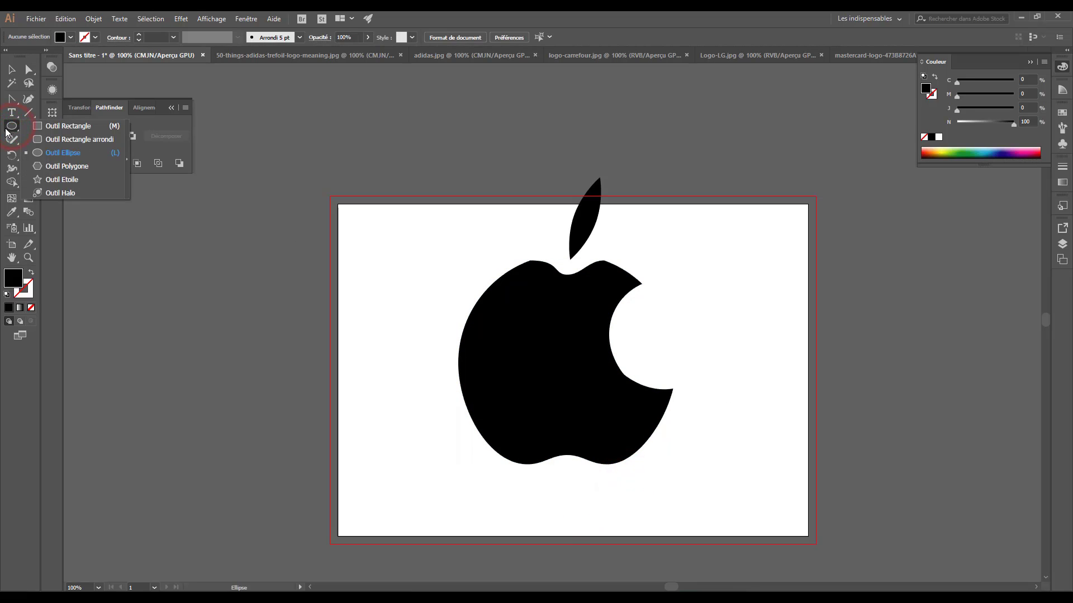
click(48, 132)
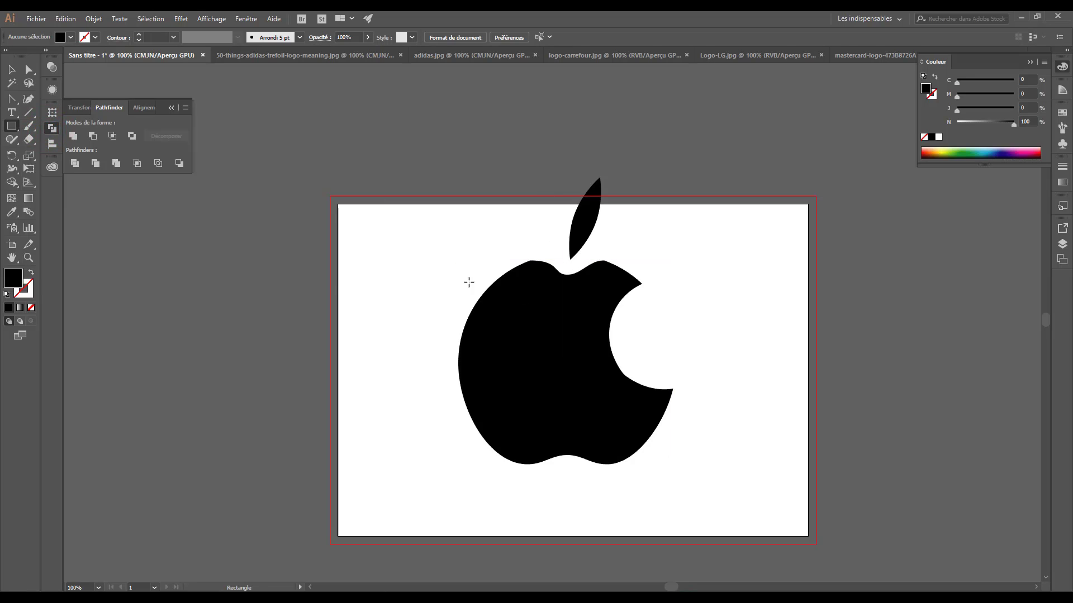
drag(404, 248, 728, 308)
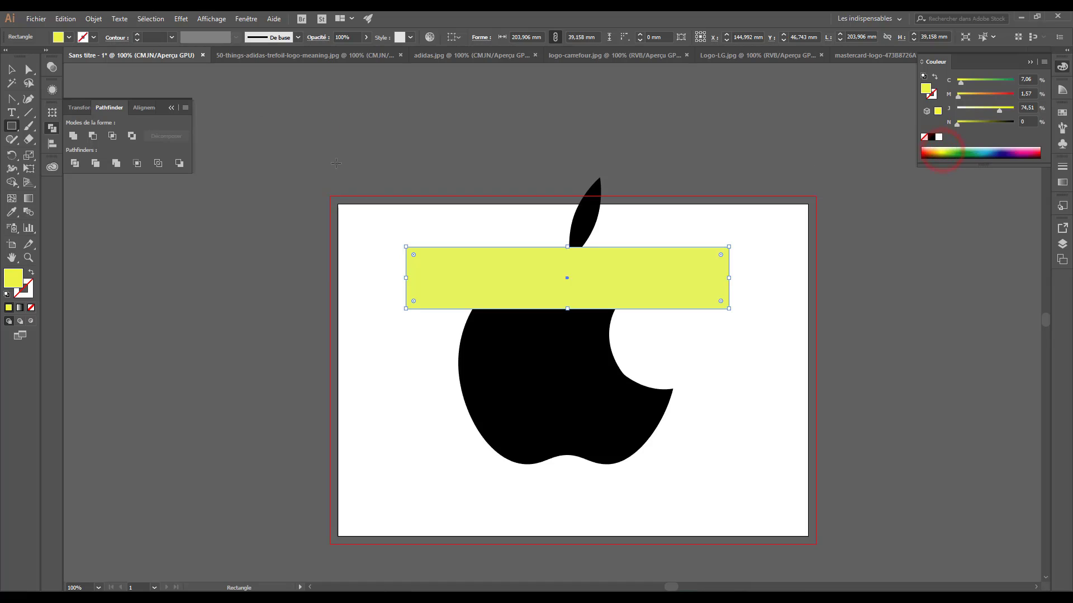
Step: Duplicate the yellow rectangle directly below itself and repeat the copy twice to stack bands over the whole apple
click(11, 70)
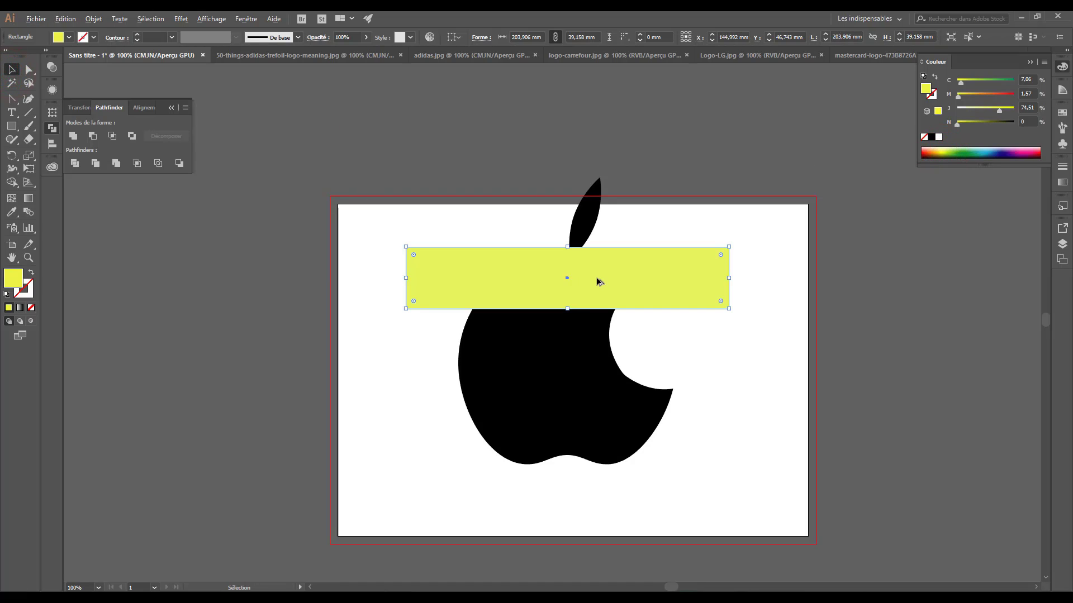
click(677, 282)
drag(677, 282, 689, 346)
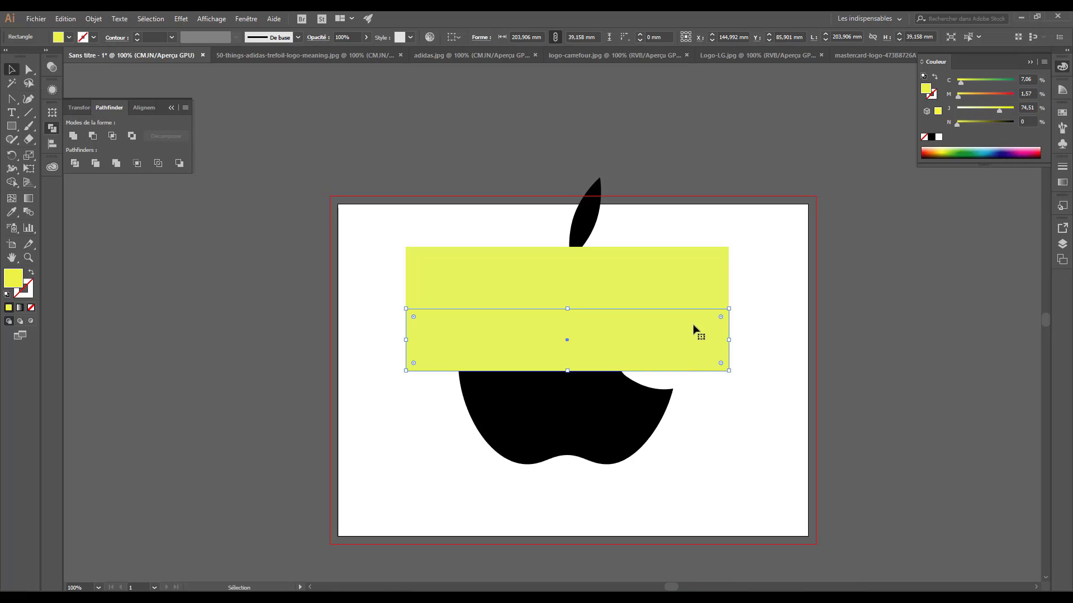
key(ctrl+d)
key(ctrl+d)
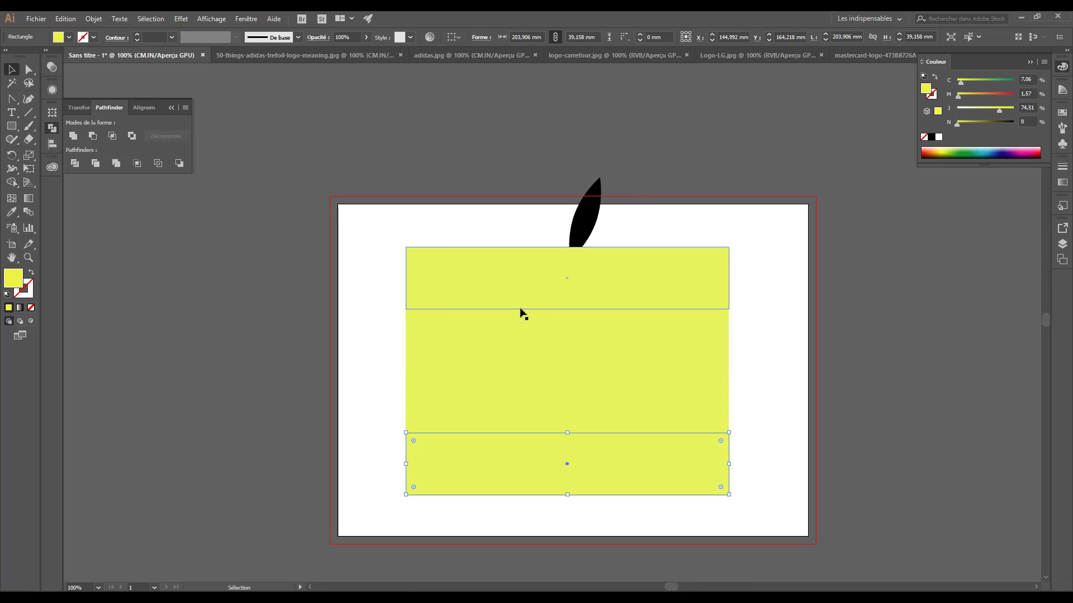
Step: Copy the top yellow band straight up so the copy sits flush above it and covers the leaf
click(619, 468)
click(621, 413)
click(615, 356)
click(566, 284)
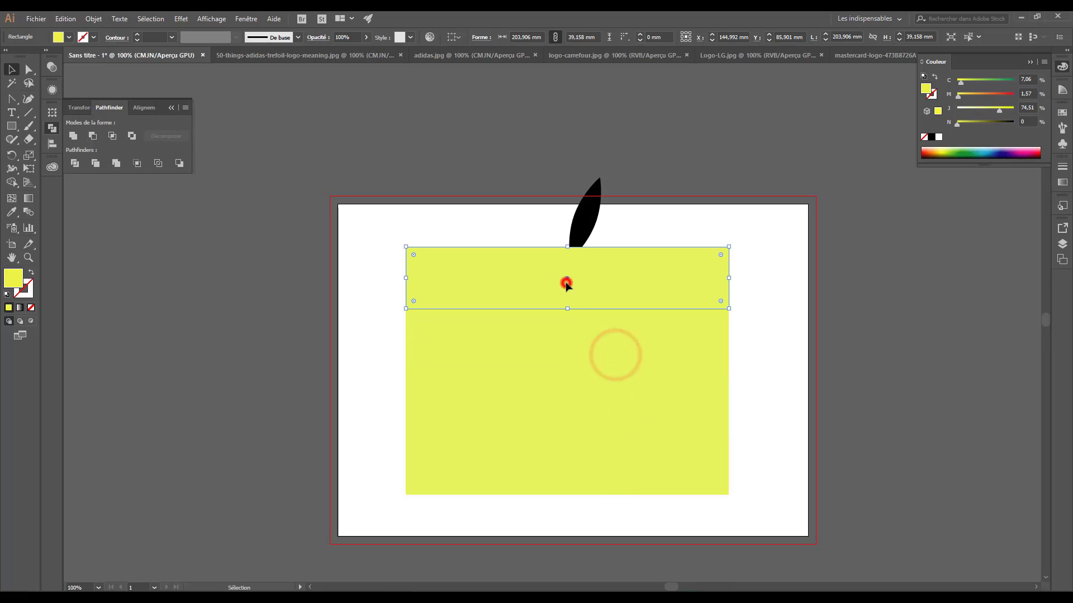
drag(589, 292, 595, 233)
click(802, 290)
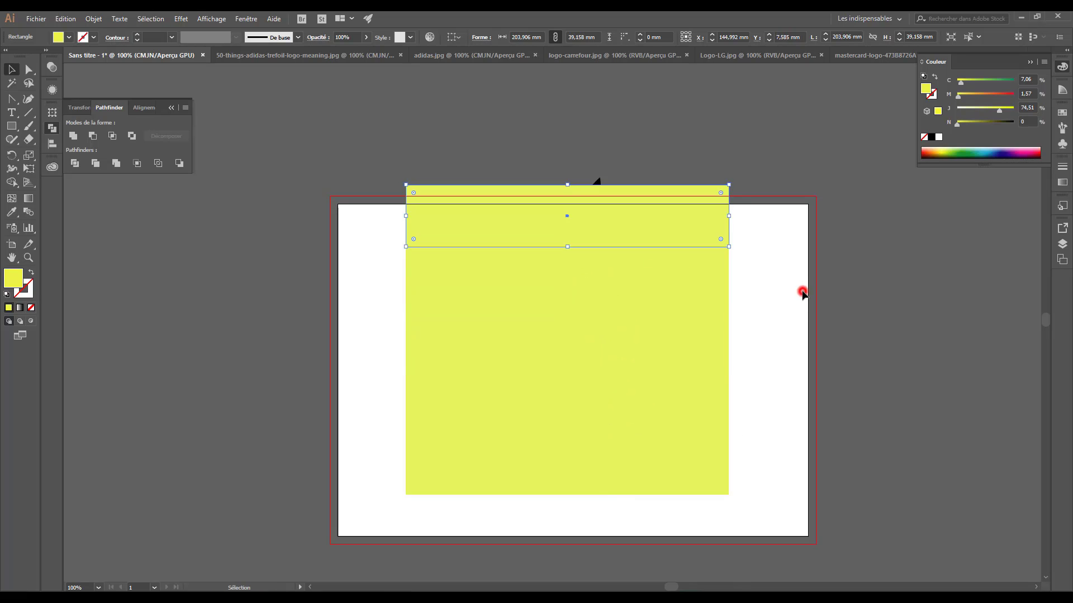
Step: Select all bands with the logo and use Shape Builder to fill the leaf's main part orange, with magenta at 51%
drag(770, 131, 259, 554)
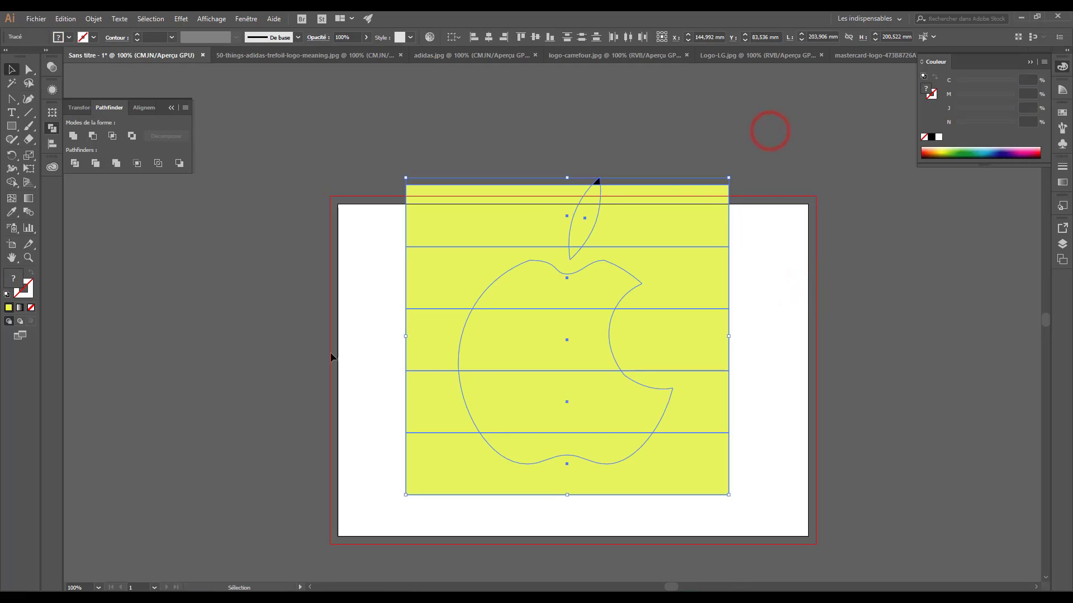
drag(11, 182, 33, 179)
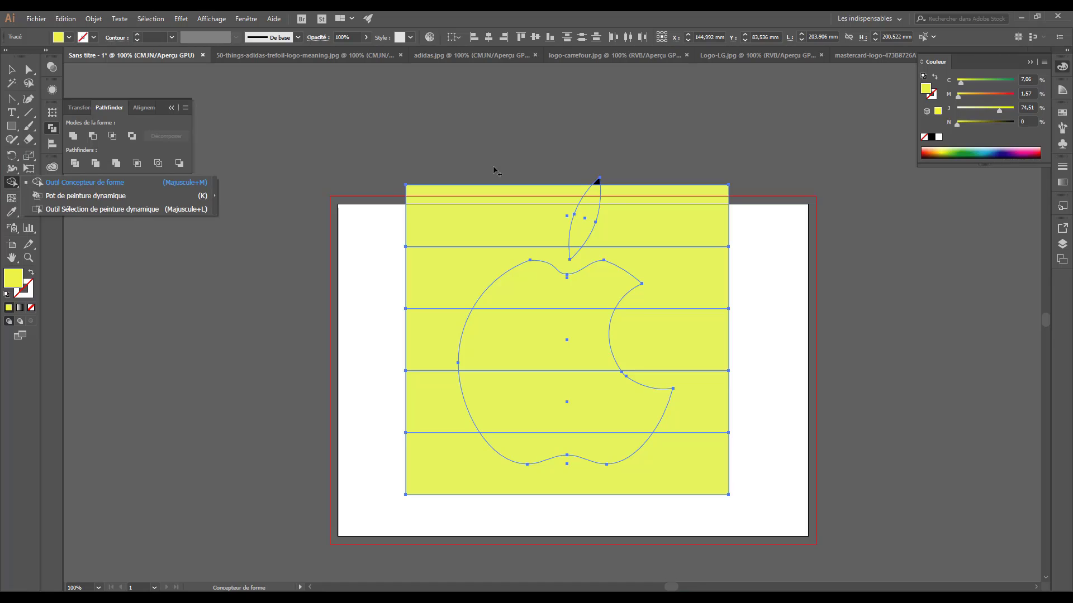
click(986, 94)
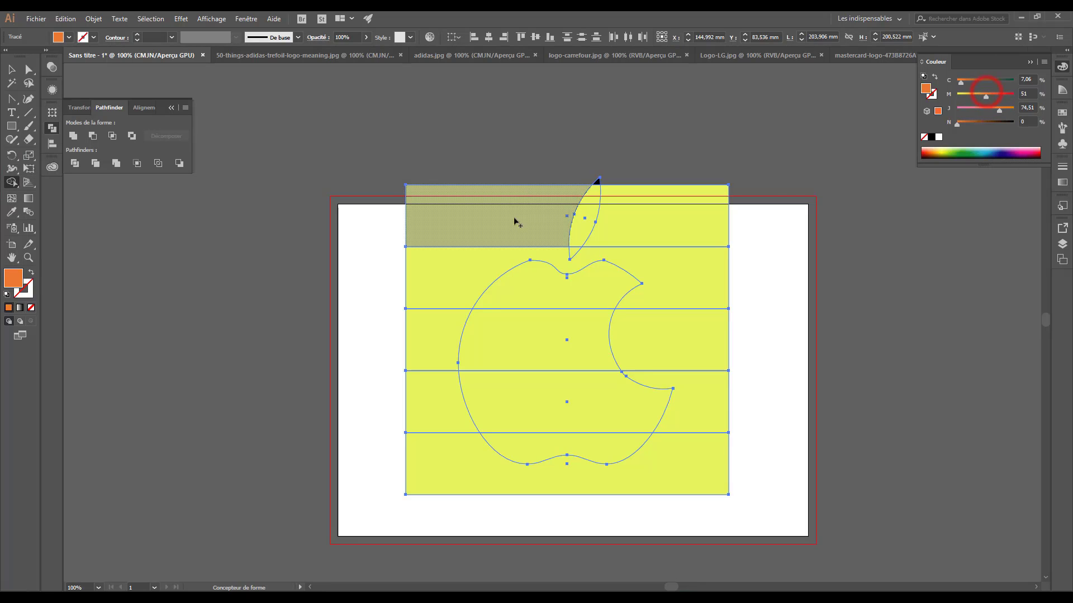
click(585, 216)
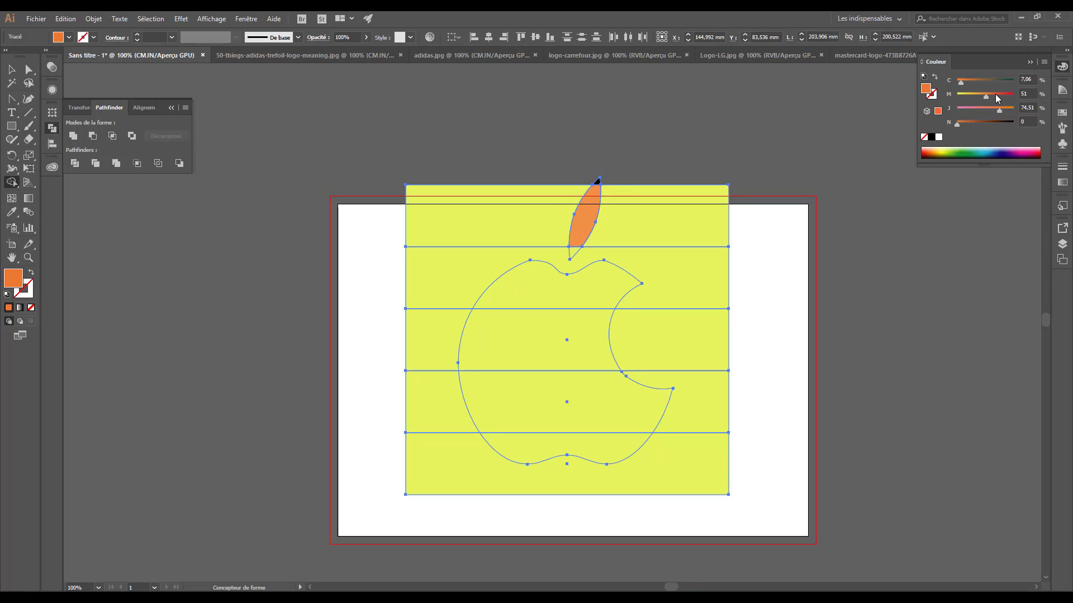
Step: Fill the leaf's lower tip and the apple's top band green (C 91.37, J 100) with Shape Builder
click(949, 152)
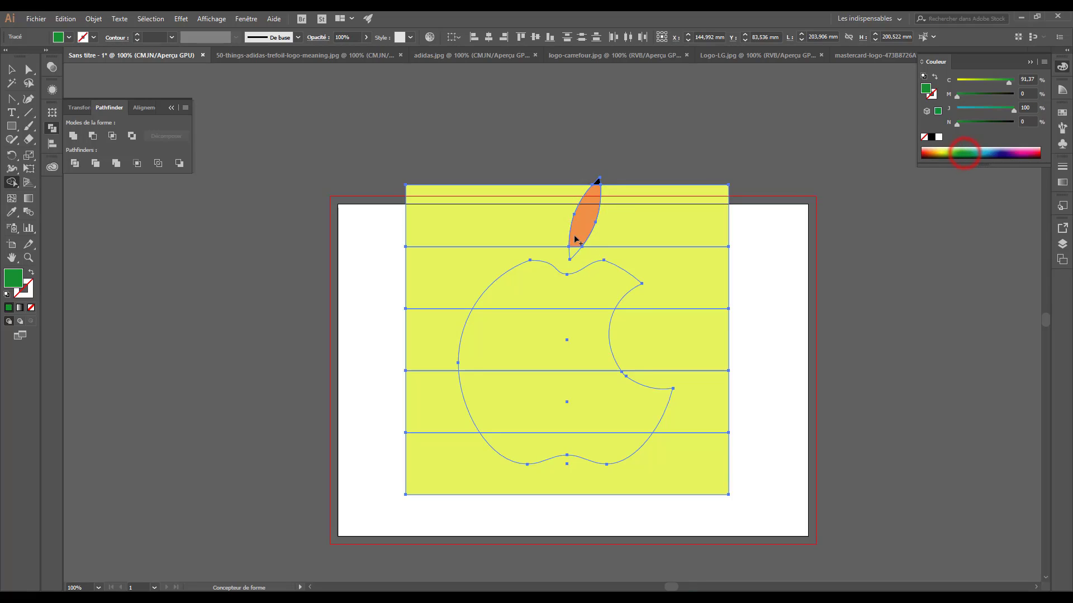
drag(572, 252, 584, 288)
click(588, 287)
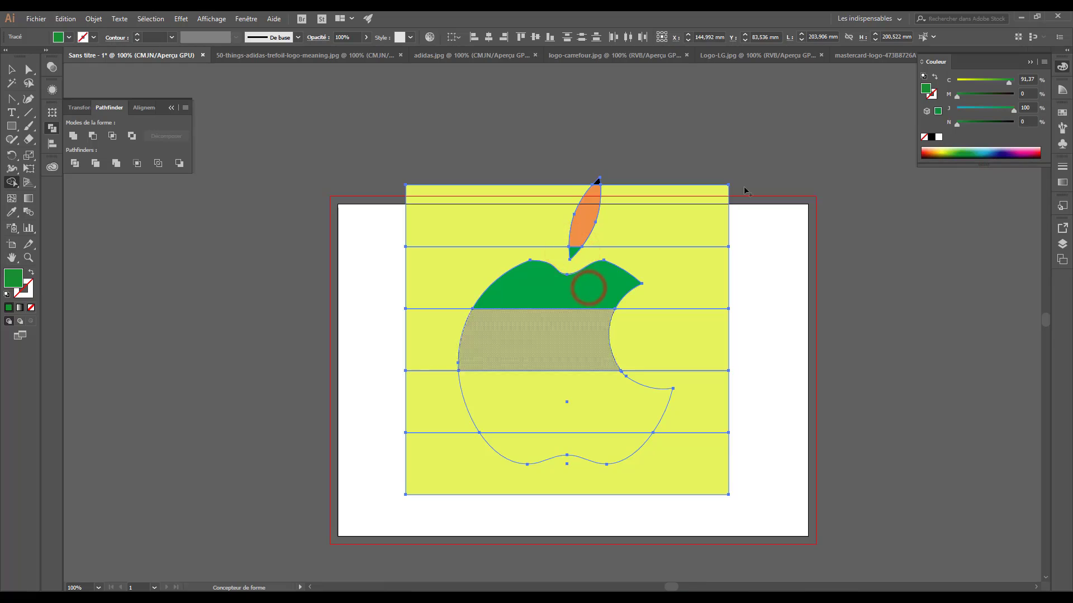
Step: Fill the apple's remaining three bands cyan blue, magenta pink and golden yellow from top to bottom with Shape Builder, and deselect everything
click(988, 148)
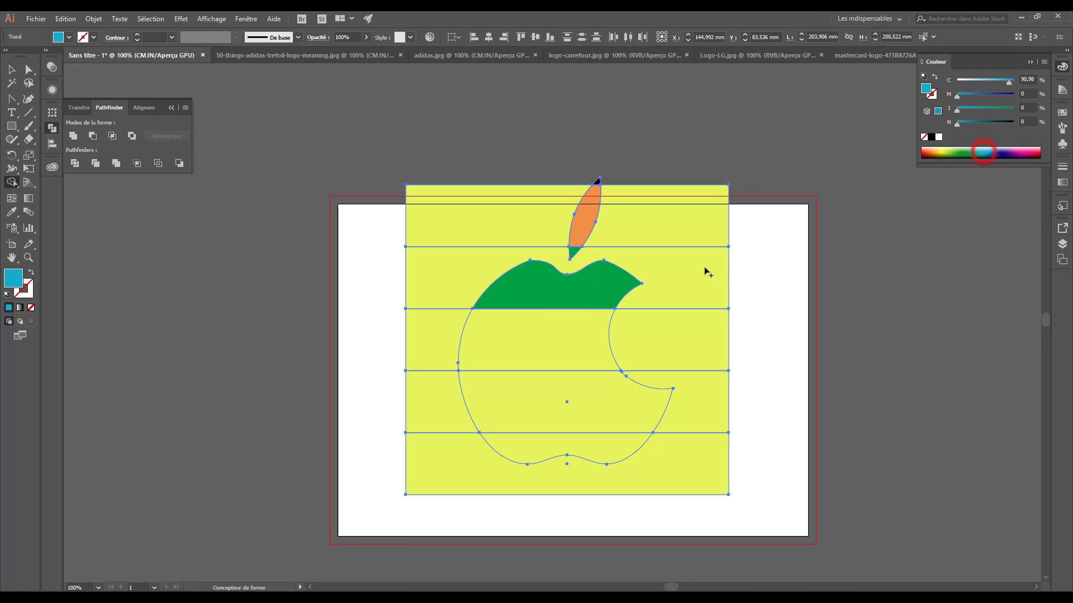
click(576, 330)
click(1033, 149)
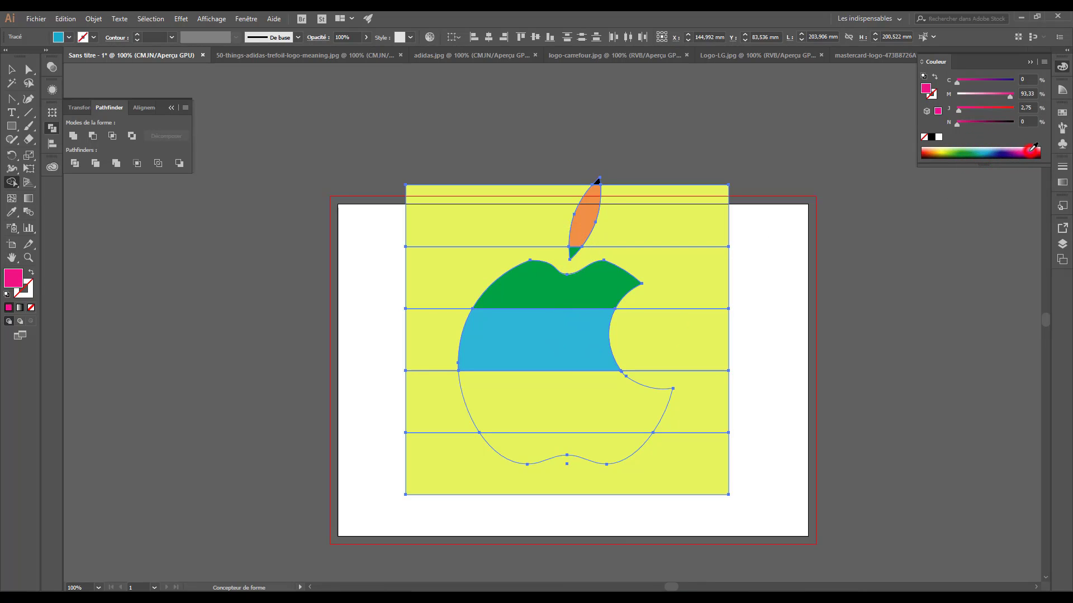
click(556, 393)
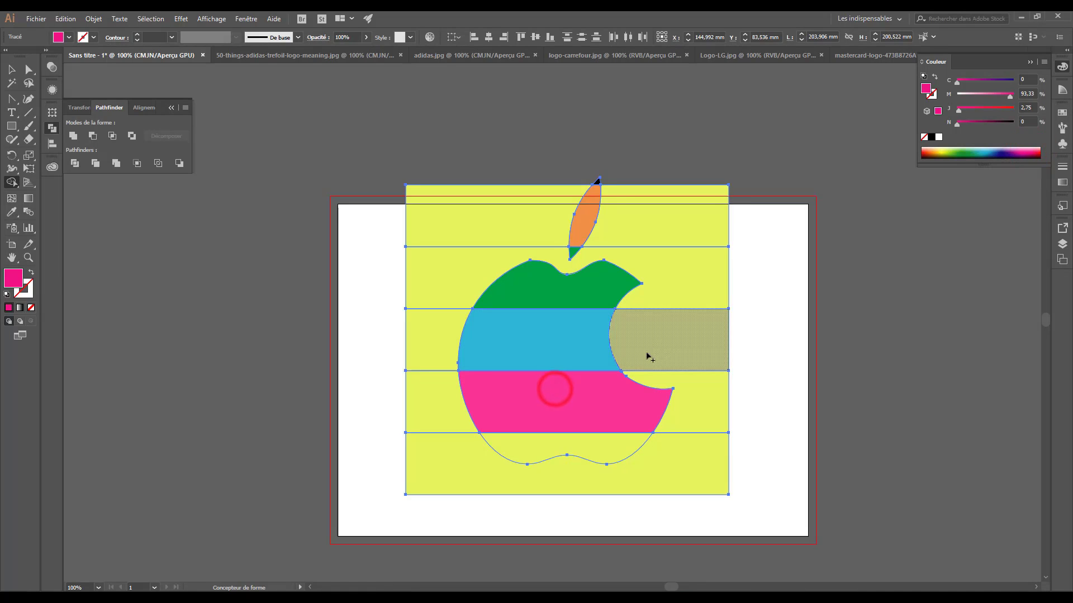
click(941, 152)
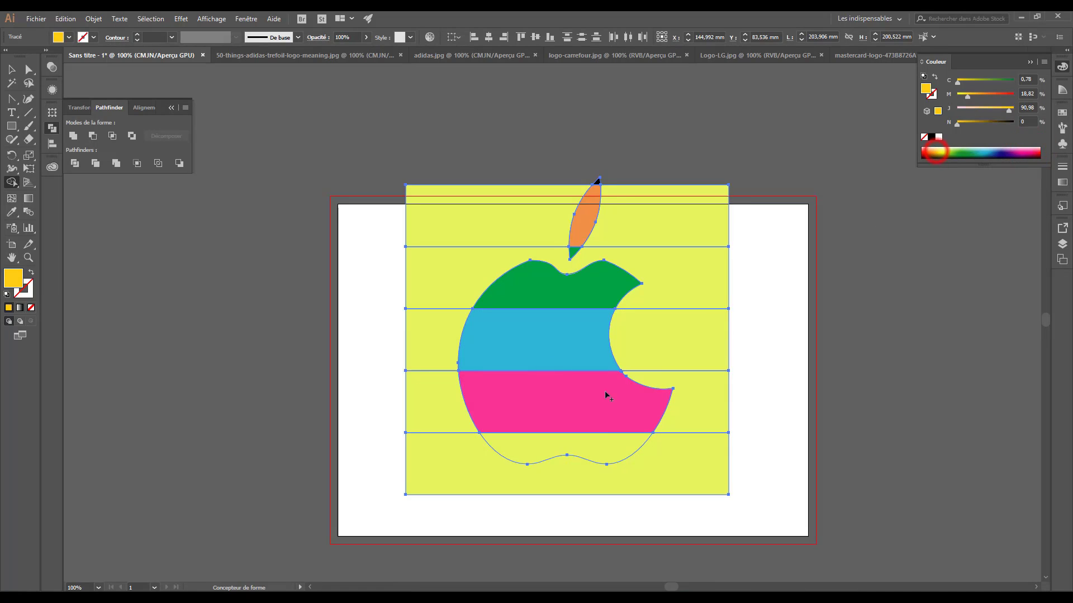
click(579, 439)
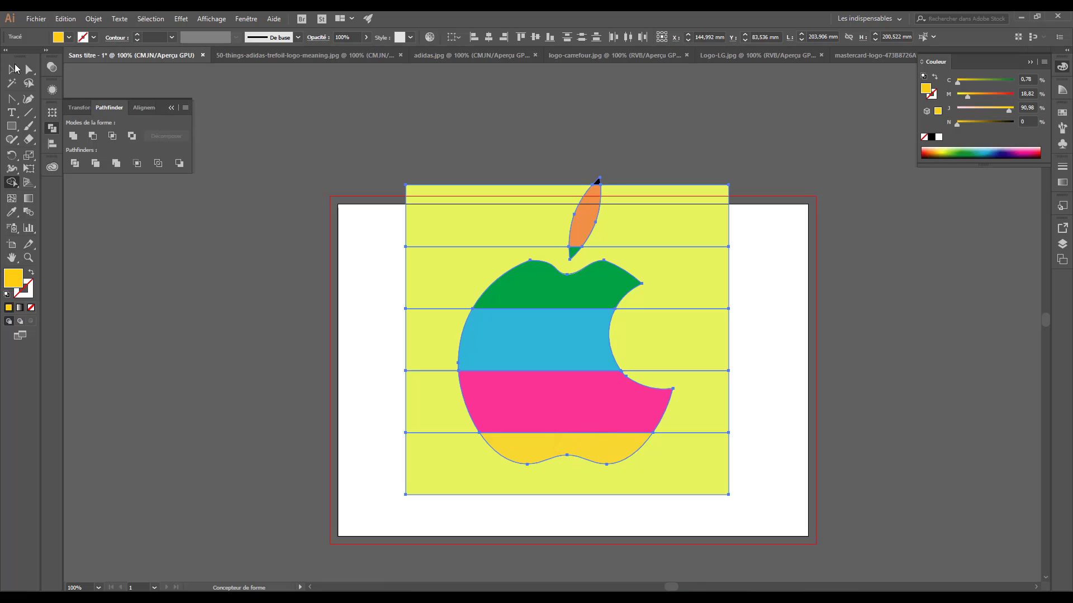
click(12, 70)
click(296, 122)
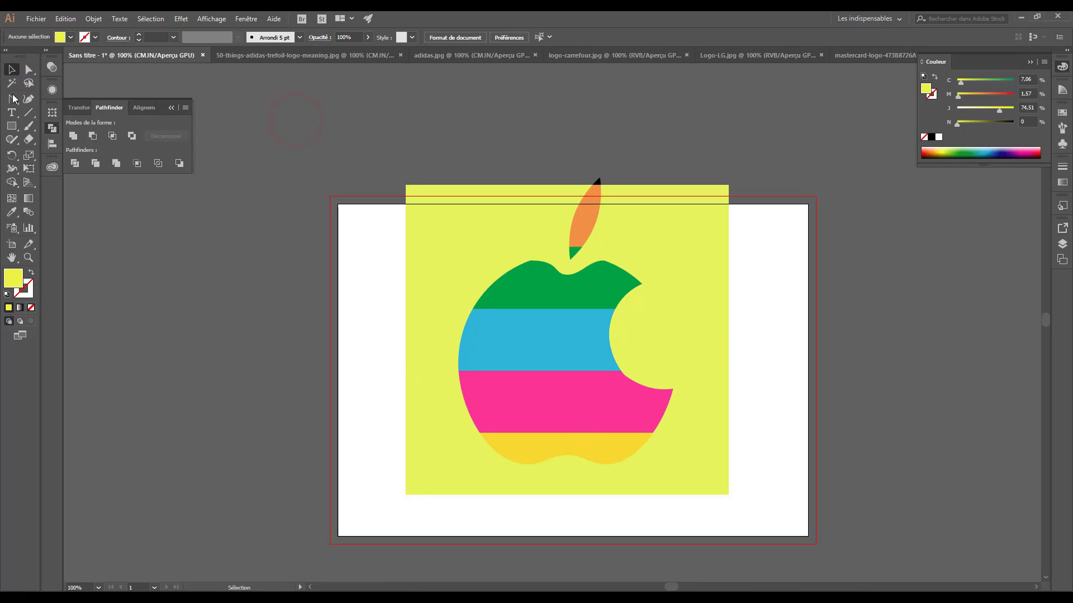
Step: Directly select and delete all leftover light-yellow rectangle pieces around the leaf, the apple and its bite
click(30, 72)
click(492, 209)
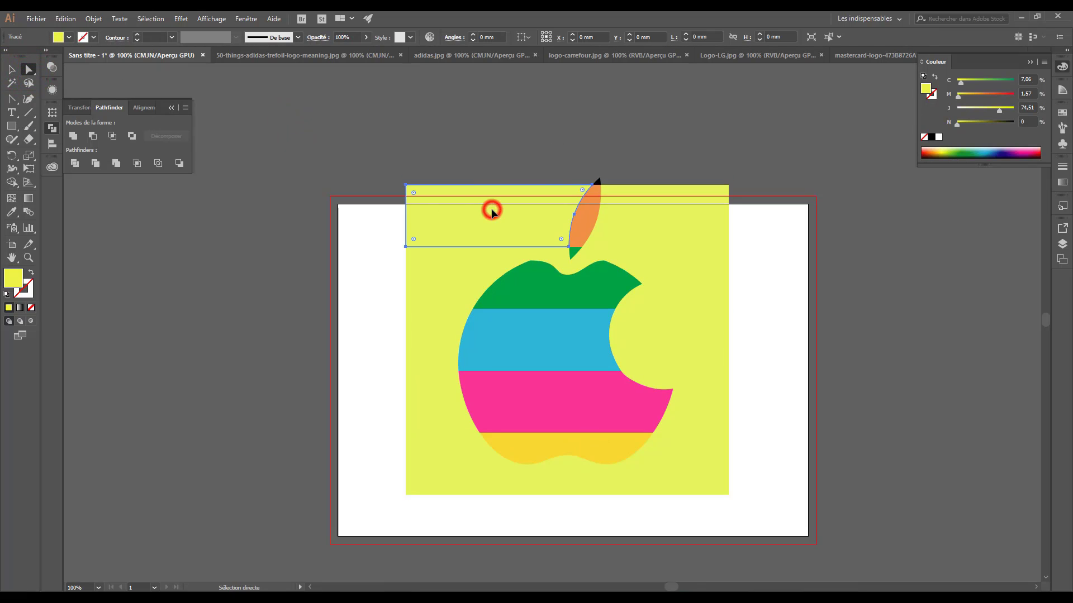
key(Delete)
click(677, 201)
key(Delete)
click(694, 265)
key(Delete)
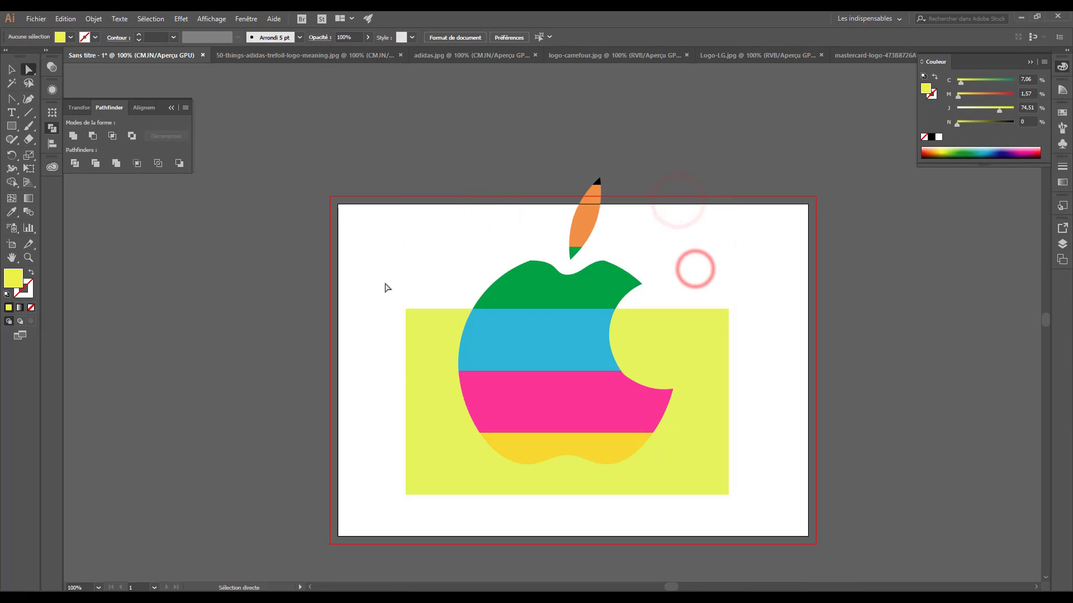
click(410, 366)
key(Delete)
click(435, 455)
key(Delete)
click(706, 354)
key(Delete)
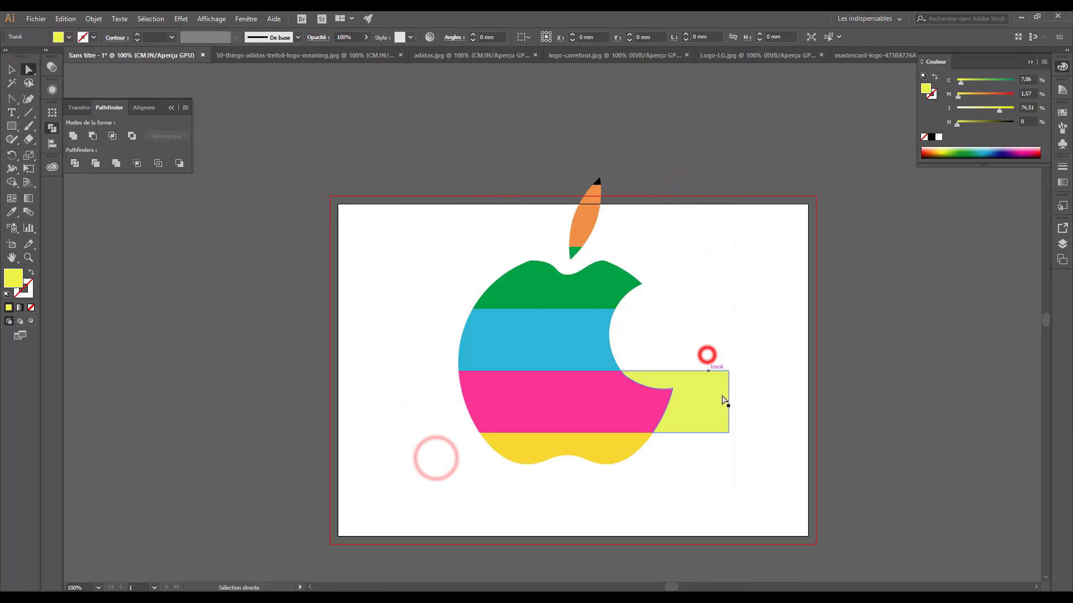
click(723, 408)
key(Delete)
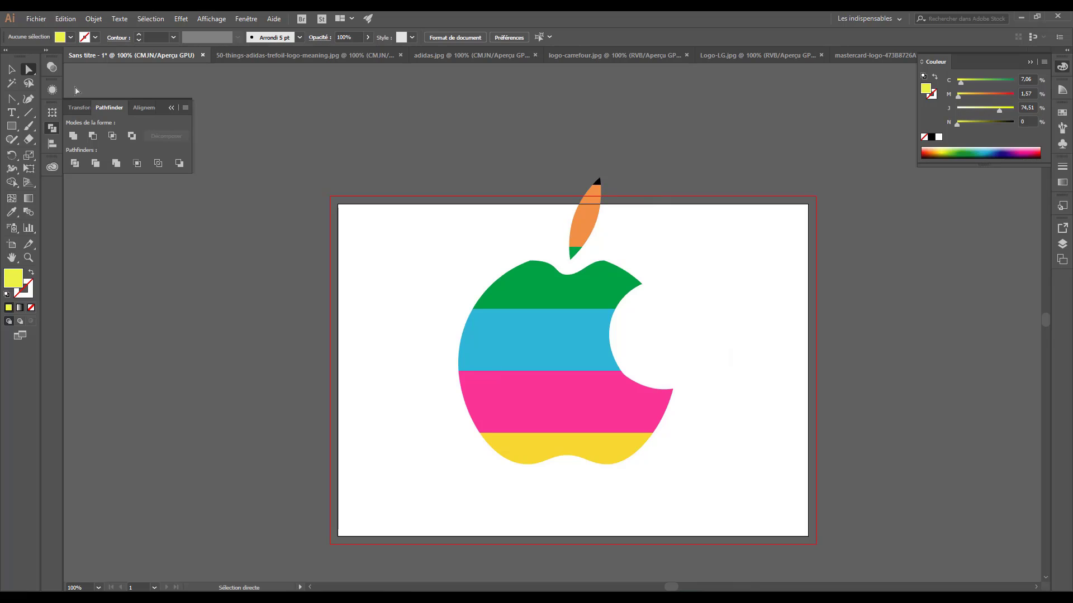
Step: Select the whole striped logo and move it down so the leaf and apple fit inside the artboard
click(11, 70)
drag(327, 130, 664, 439)
drag(579, 373, 574, 413)
click(215, 346)
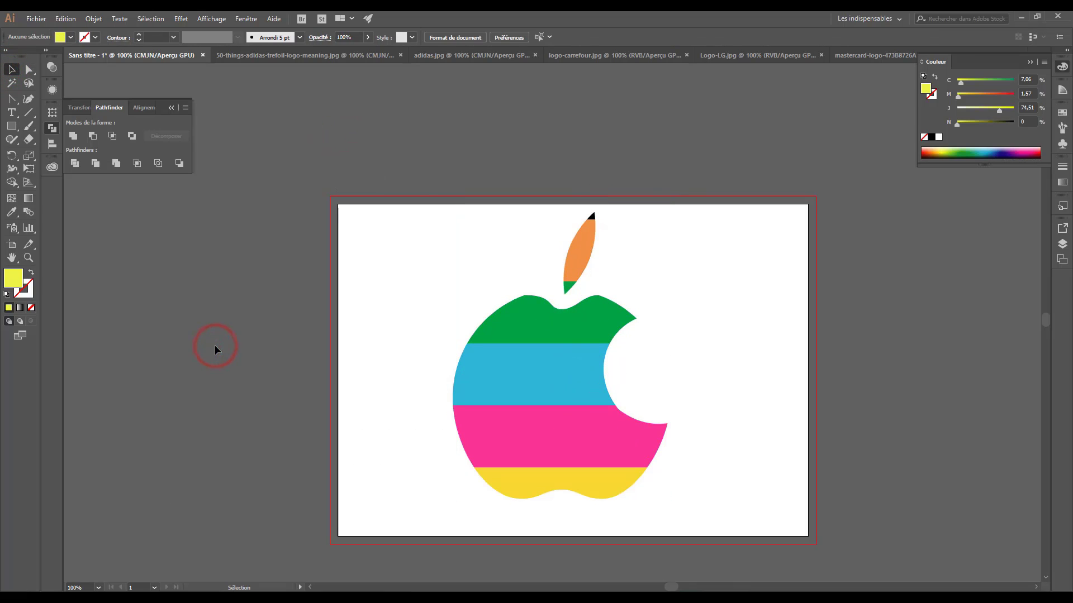